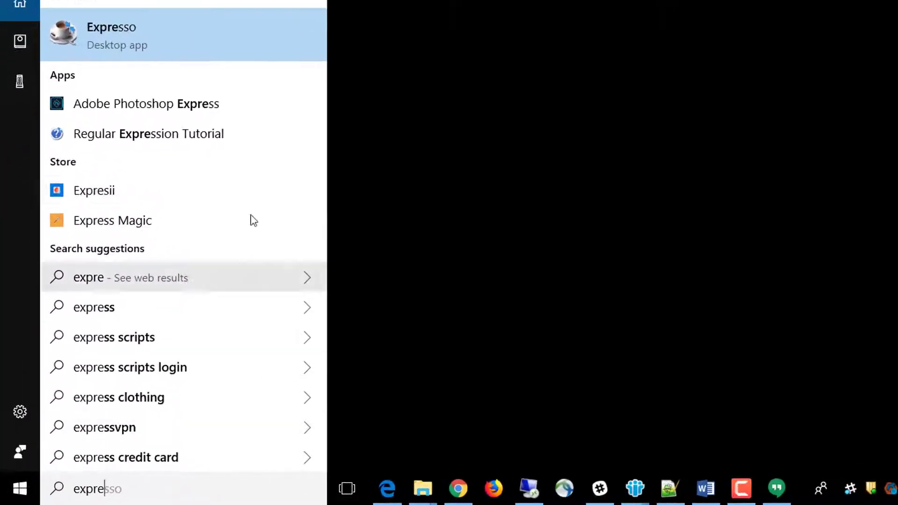
# Launch Expresso, dismiss the hints, and delete Sample.xso's existing date regular expression.
pyautogui.click(114, 37)
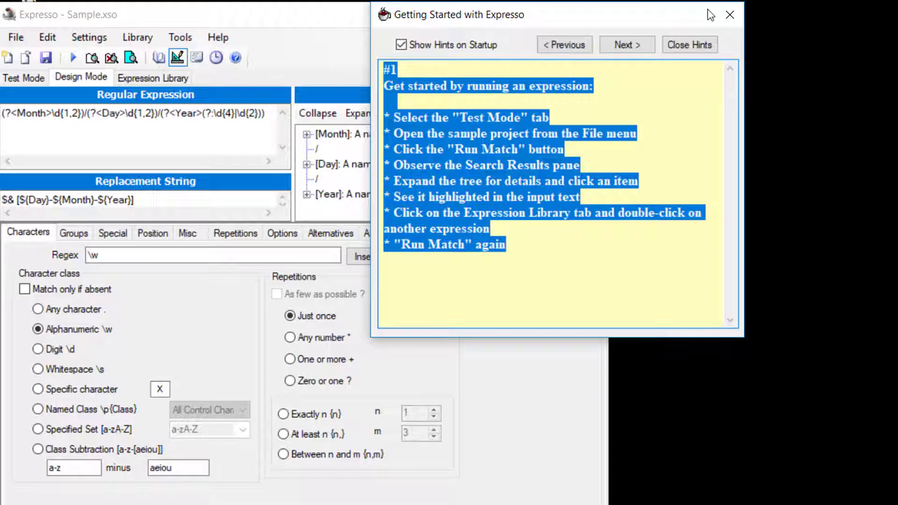
pyautogui.click(730, 15)
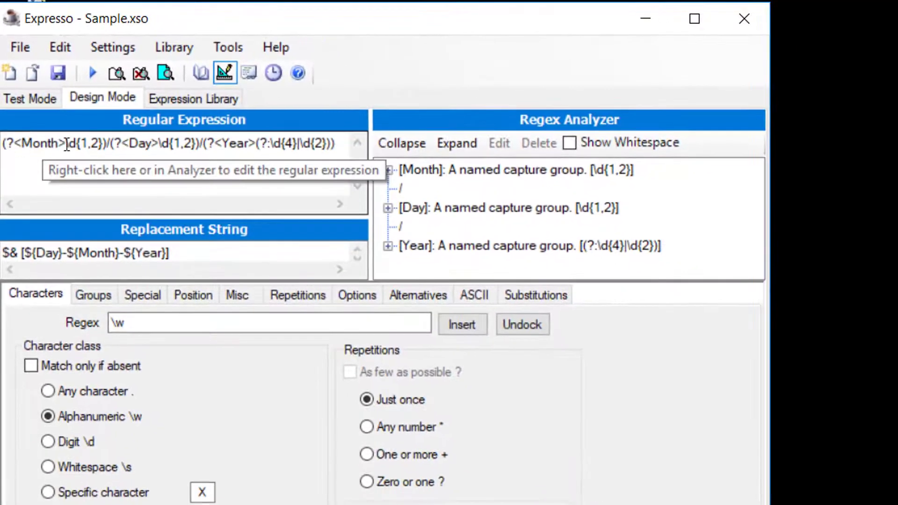
pyautogui.moveTo(230, 187); pyautogui.dragTo(2, 144)
pyautogui.click(112, 166)
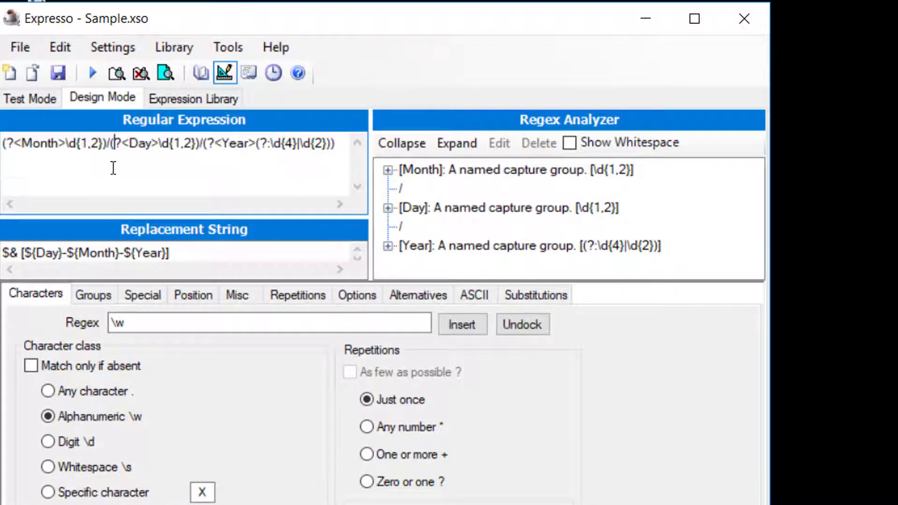
pyautogui.click(348, 147)
pyautogui.hotkey('ctrl', 'a')
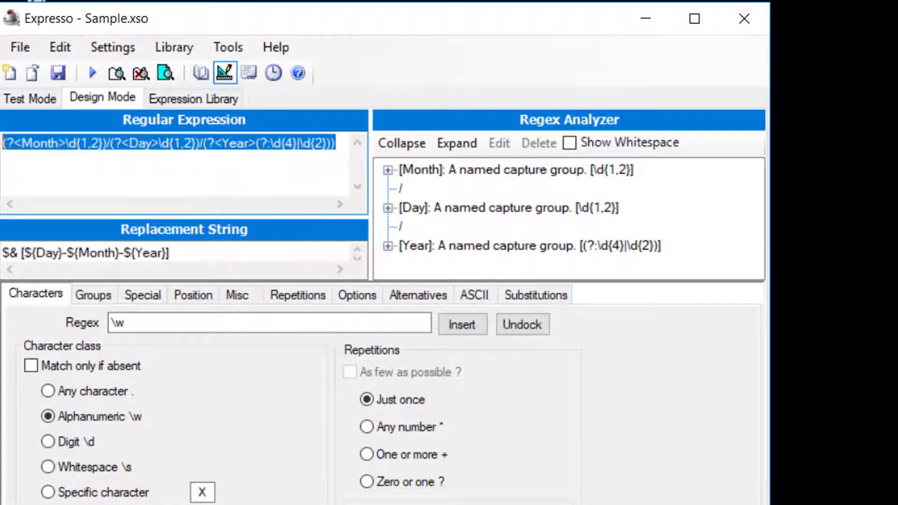
pyautogui.press('BackSpace')
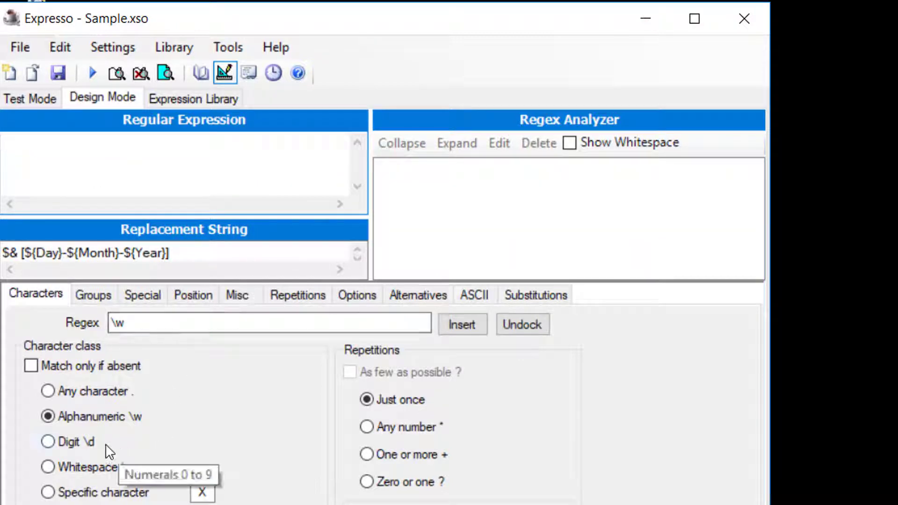
# Build a digit pattern repeated exactly 2 times and insert \d{2} into the expression.
pyautogui.click(47, 442)
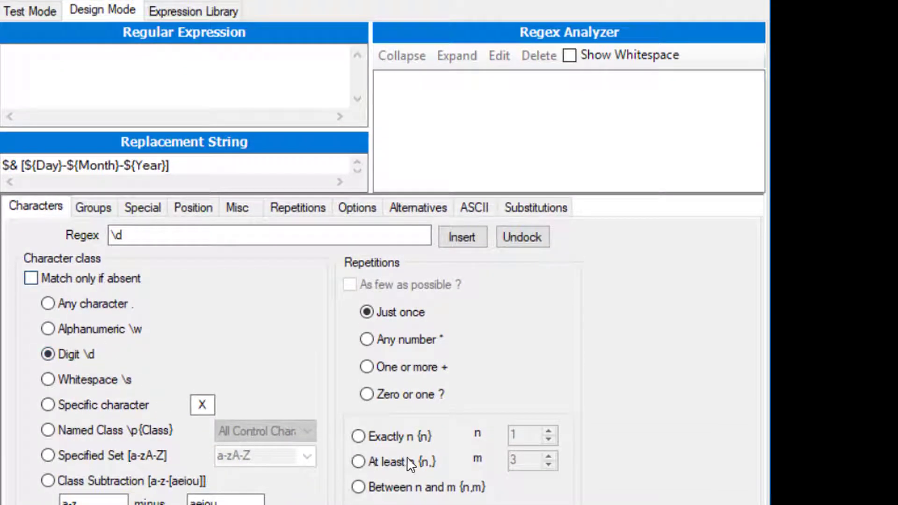
pyautogui.click(373, 436)
pyautogui.click(549, 430)
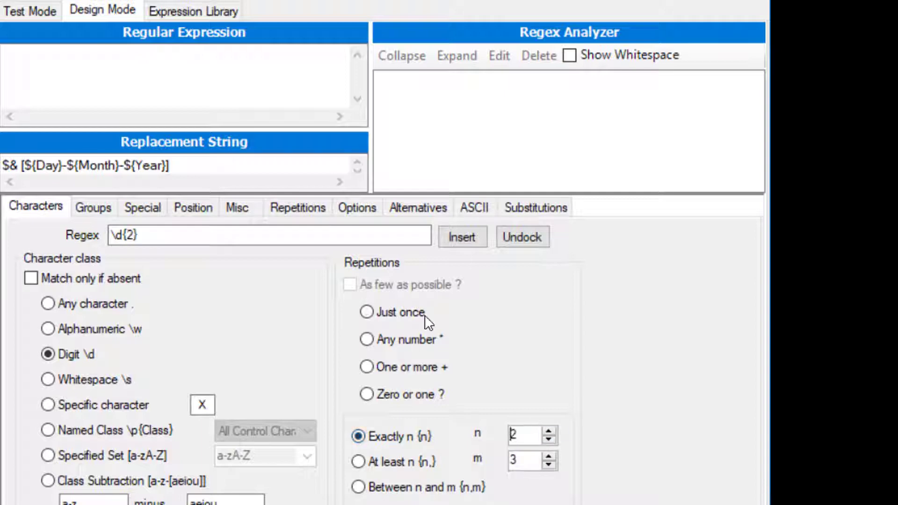
pyautogui.click(92, 234)
pyautogui.hotkey('ctrl', 'c')
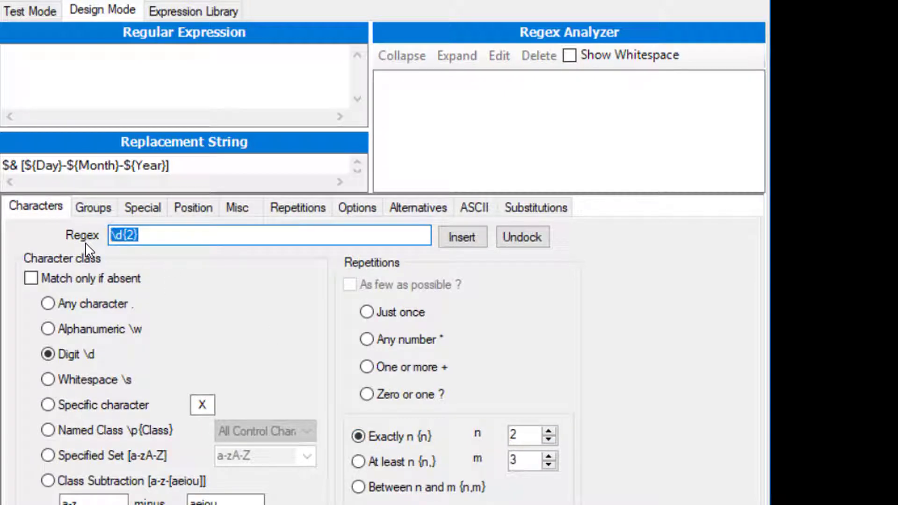
pyautogui.click(30, 76)
pyautogui.hotkey('ctrl', 'v')
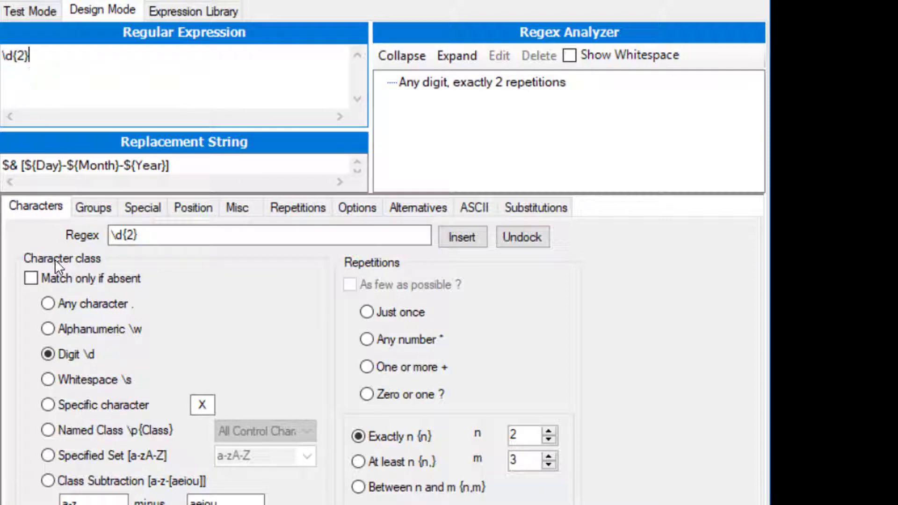
# Build a single hyphen with the specific-character builder and paste it after \d{2}.
pyautogui.click(48, 405)
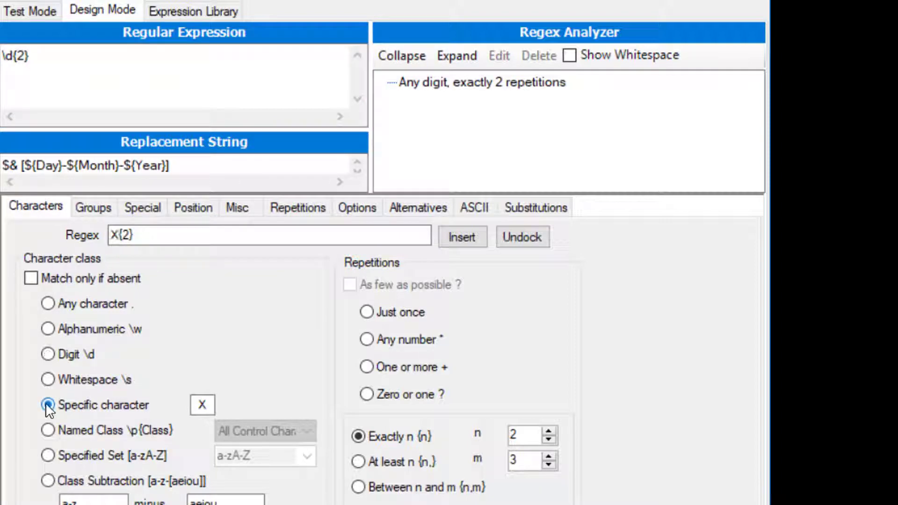
pyautogui.click(136, 235)
pyautogui.doubleClick(199, 404)
pyautogui.write('-')
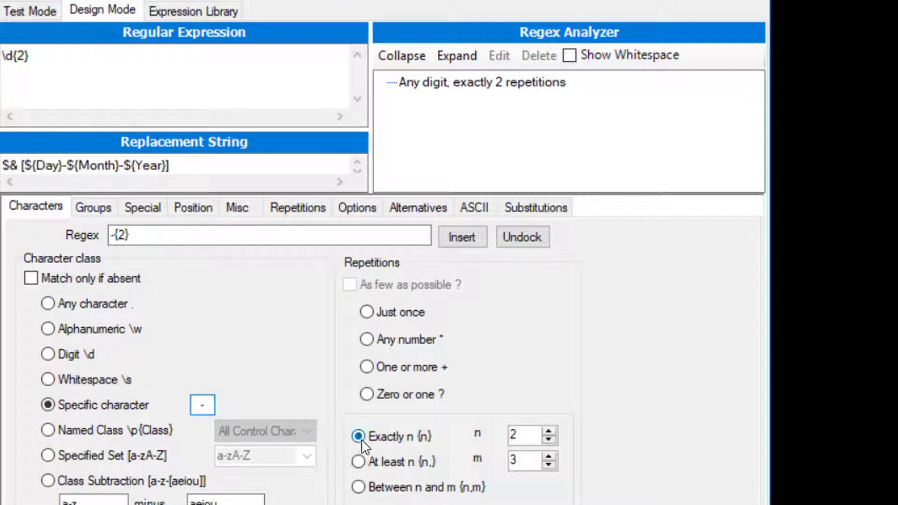
pyautogui.click(549, 439)
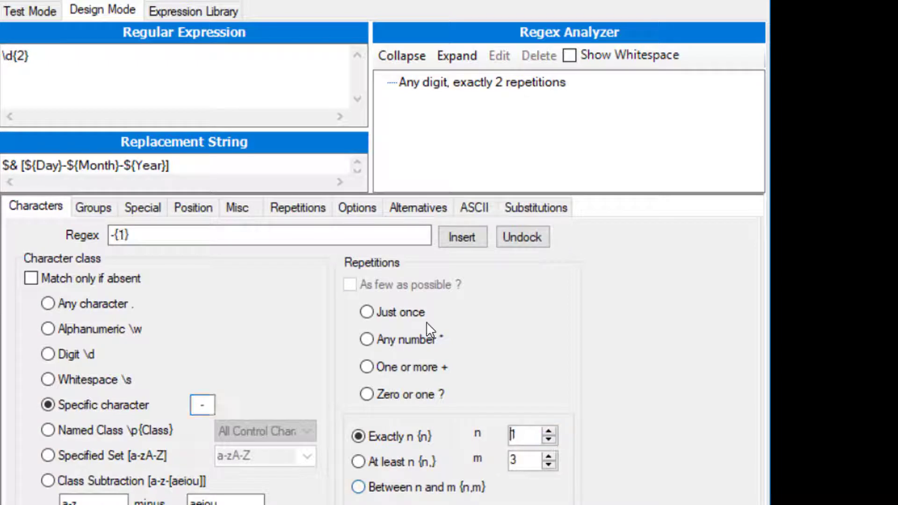
pyautogui.click(366, 312)
pyautogui.doubleClick(114, 235)
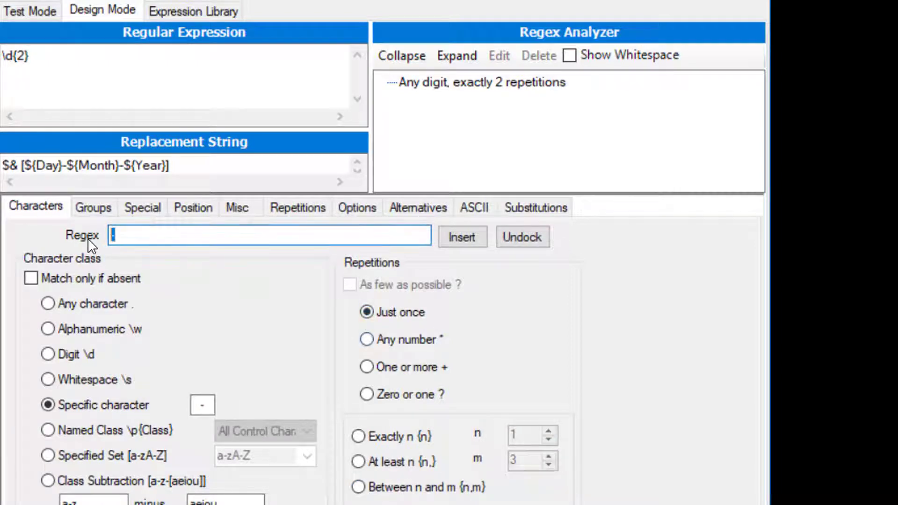
pyautogui.hotkey('ctrl', 'c')
pyautogui.click(41, 55)
pyautogui.hotkey('ctrl', 'v')
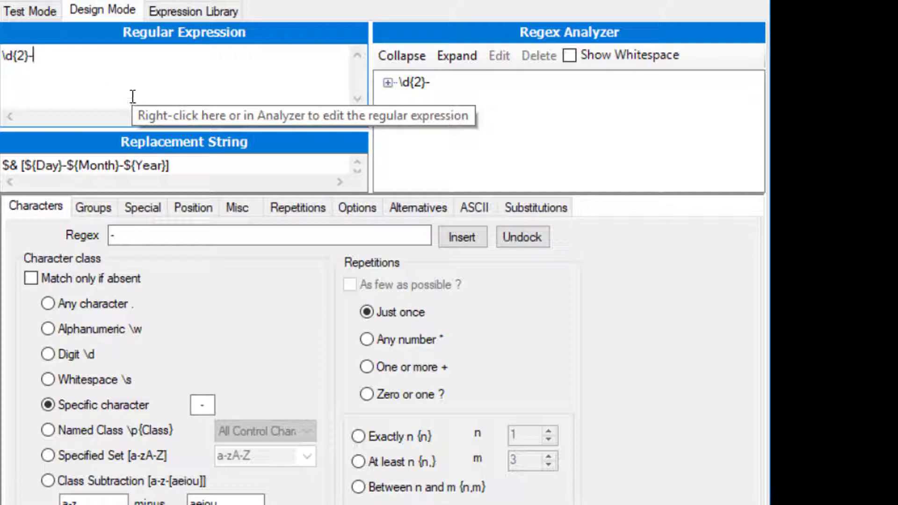
# Change the first count to 3 and append \d(2)-\d(4) to the expression.
pyautogui.click(26, 56)
pyautogui.press('BackSpace')
pyautogui.write('3')
pyautogui.press('End')
pyautogui.write('\\d')
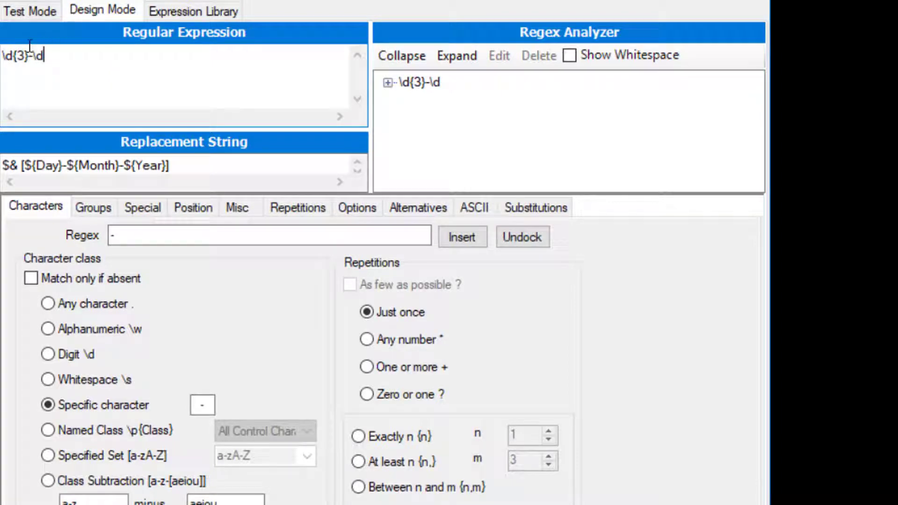
pyautogui.write('(2)-')
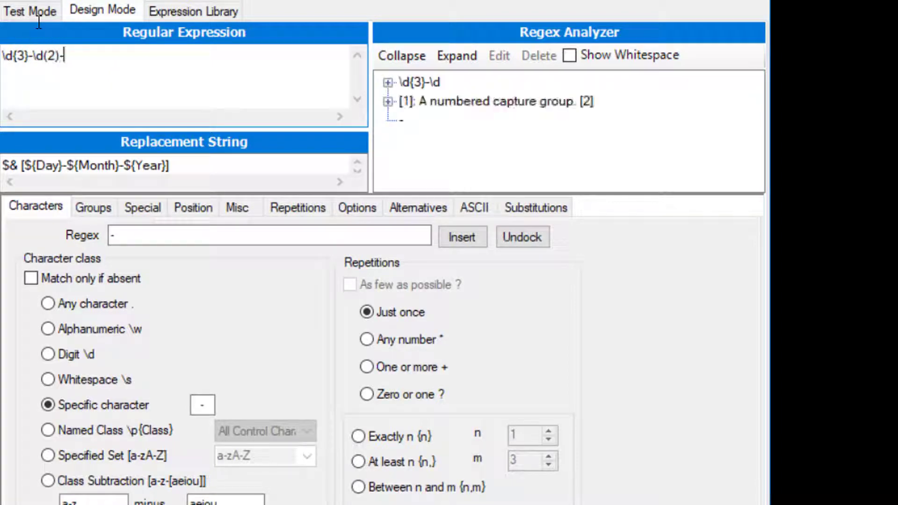
pyautogui.write('\\d(4)')
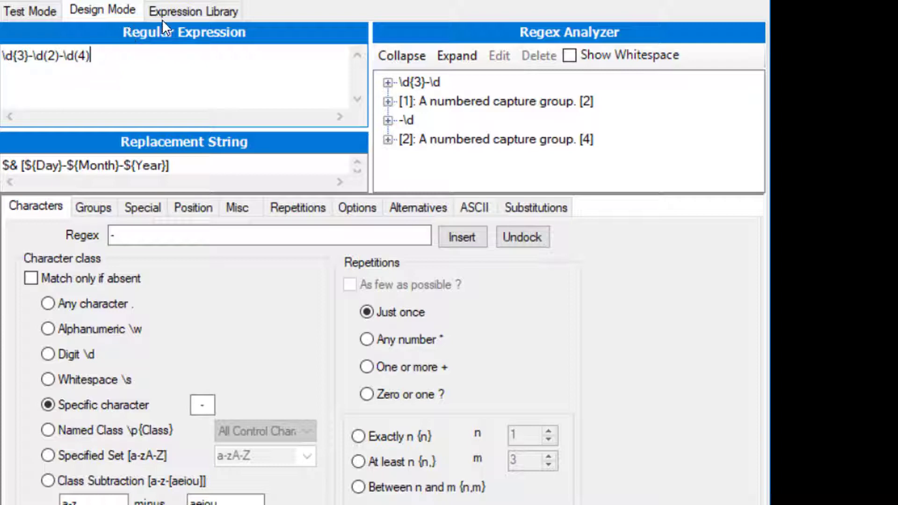
# Switch to Test Mode and run the expression against the sample text.
pyautogui.click(47, 14)
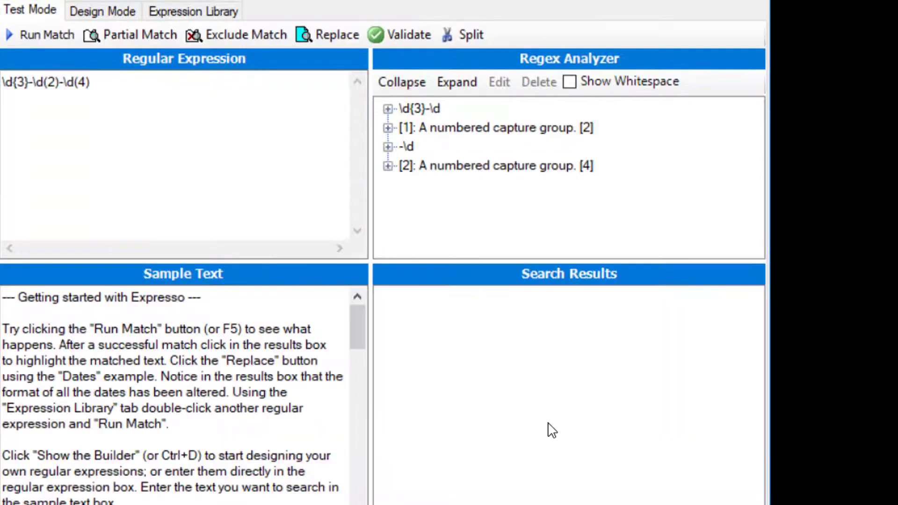
pyautogui.scroll(-3, 196, 399)
pyautogui.moveTo(358, 374); pyautogui.dragTo(367, 504)
pyautogui.scroll(-1, 183, 398)
pyautogui.scroll(1, 182, 398)
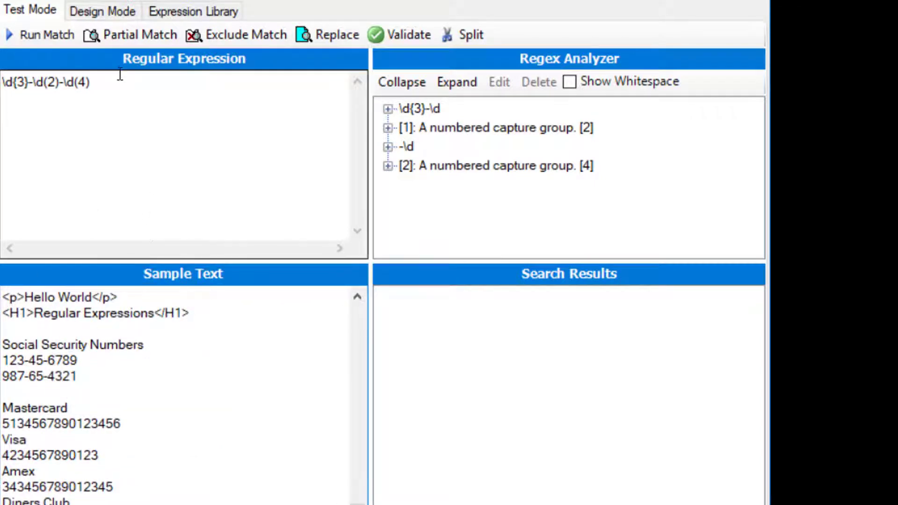
pyautogui.click(47, 35)
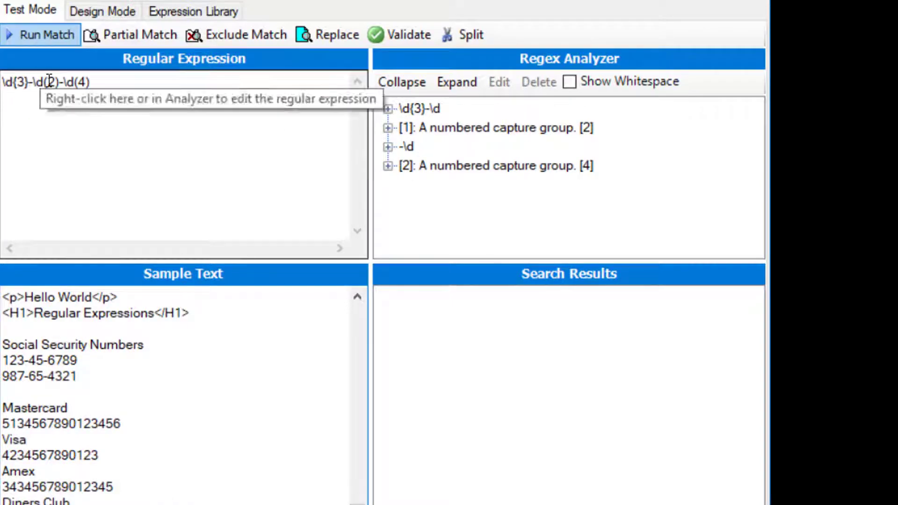
# Replace the parentheses with braces to get \d{3}-\d{2}-\d{4}, rerun the match, and select the expression.
pyautogui.press('BackSpace')
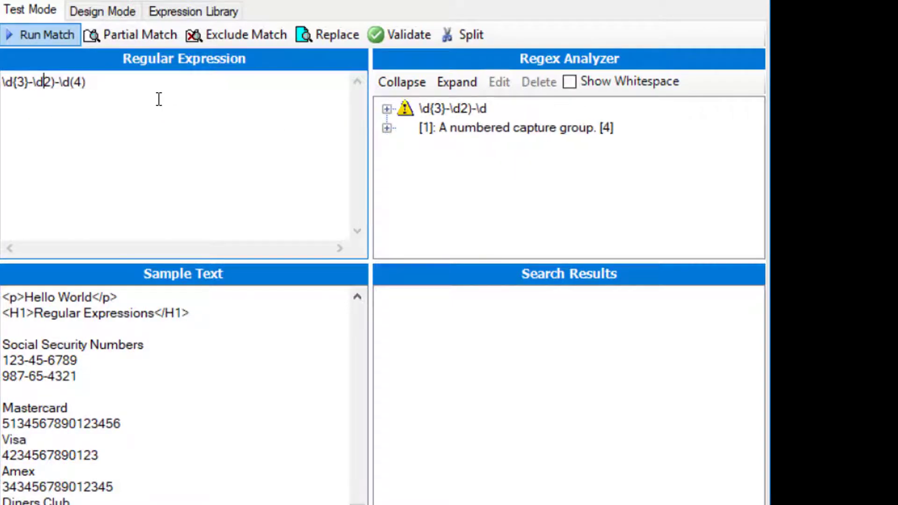
pyautogui.write('{')
pyautogui.press('Right')
pyautogui.press('Delete')
pyautogui.write('}')
pyautogui.press('Right')
pyautogui.press('Right')
pyautogui.press('Right')
pyautogui.press('Delete')
pyautogui.write('{')
pyautogui.press('Right')
pyautogui.press('Delete')
pyautogui.write('}')
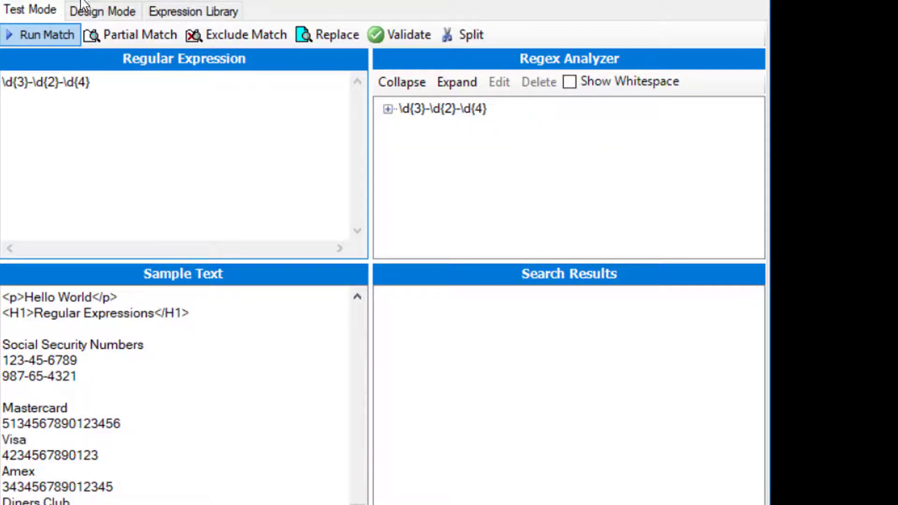
pyautogui.click(31, 34)
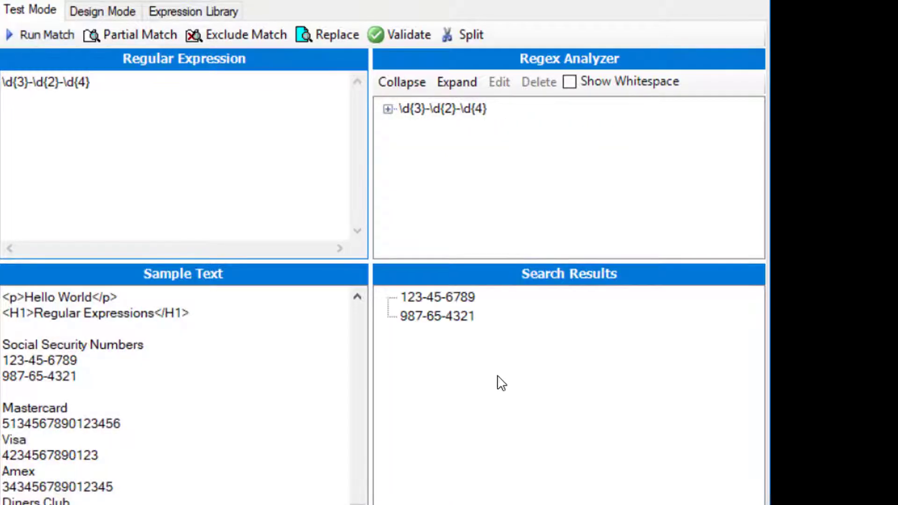
pyautogui.doubleClick(72, 88)
pyautogui.hotkey('ctrl', 'c')
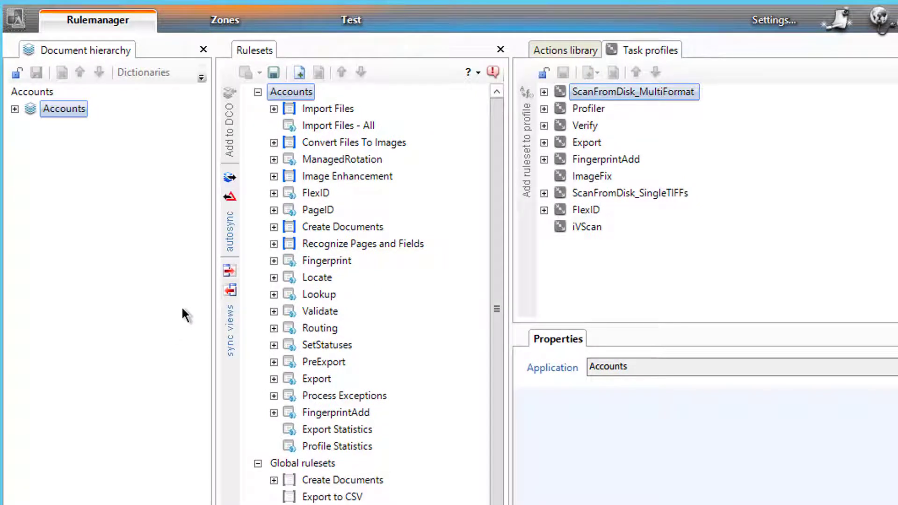
# Unlock the rulesets and inspect the IsFieldFilled and PopulateZNField actions in LocateAndPopulateSSN's fFillSSNByZone.
pyautogui.click(274, 294)
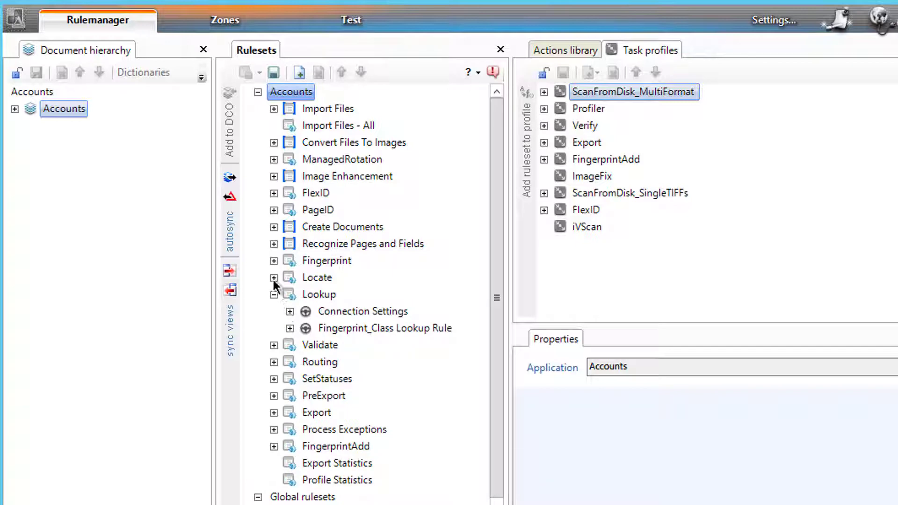
pyautogui.click(273, 278)
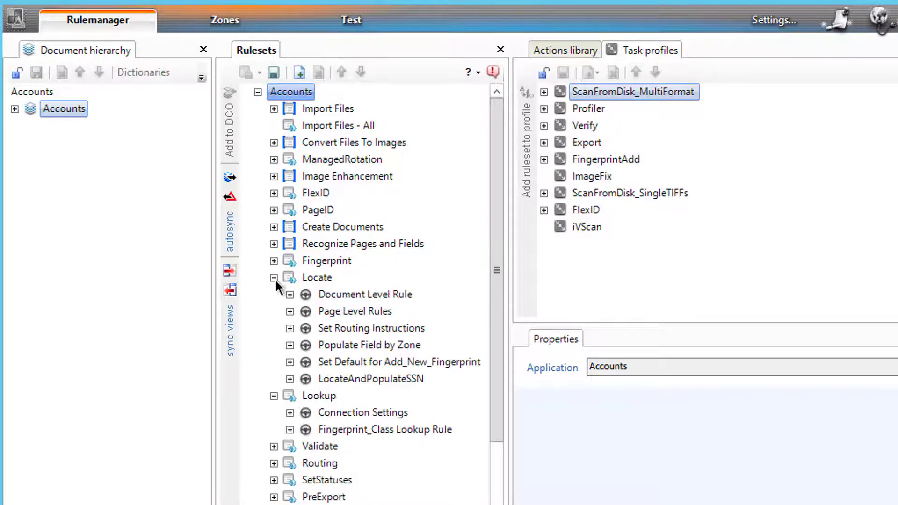
pyautogui.click(290, 379)
pyautogui.click(300, 379)
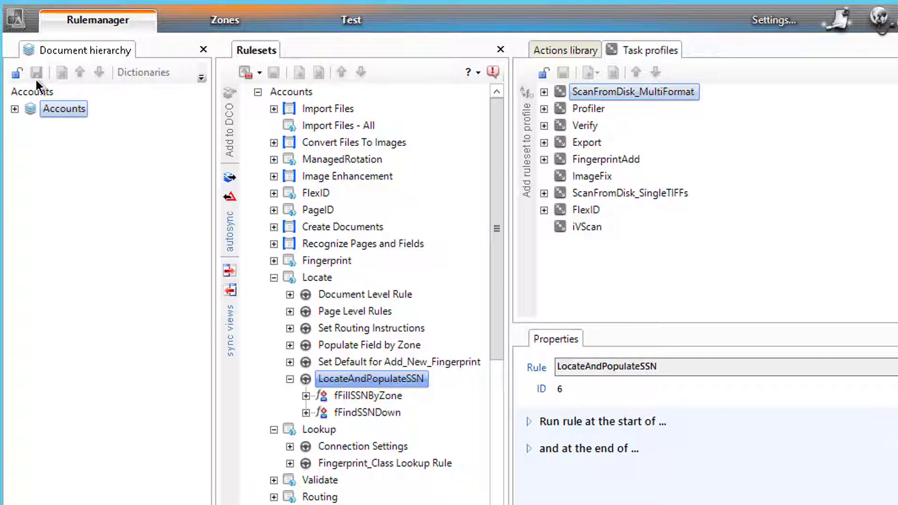
pyautogui.click(306, 396)
pyautogui.click(390, 430)
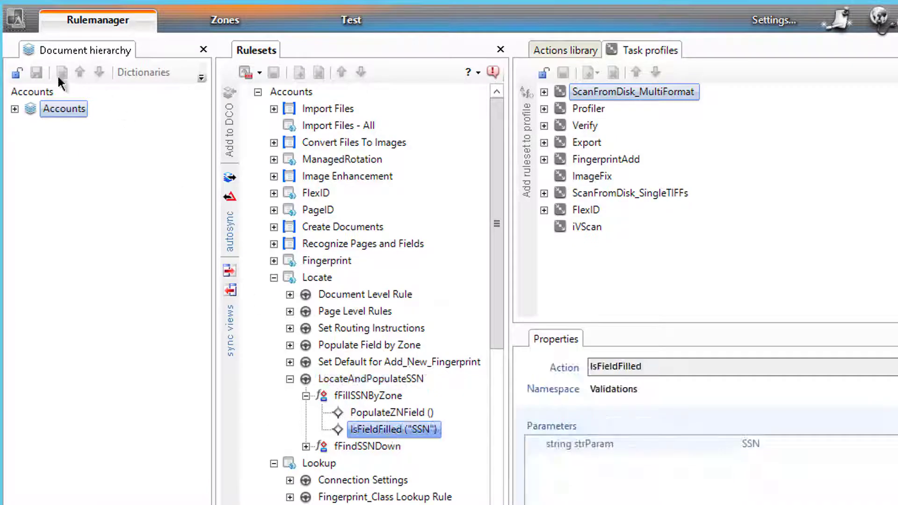
pyautogui.click(244, 72)
pyautogui.scroll(-3, 492, 343)
pyautogui.click(425, 295)
pyautogui.click(371, 309)
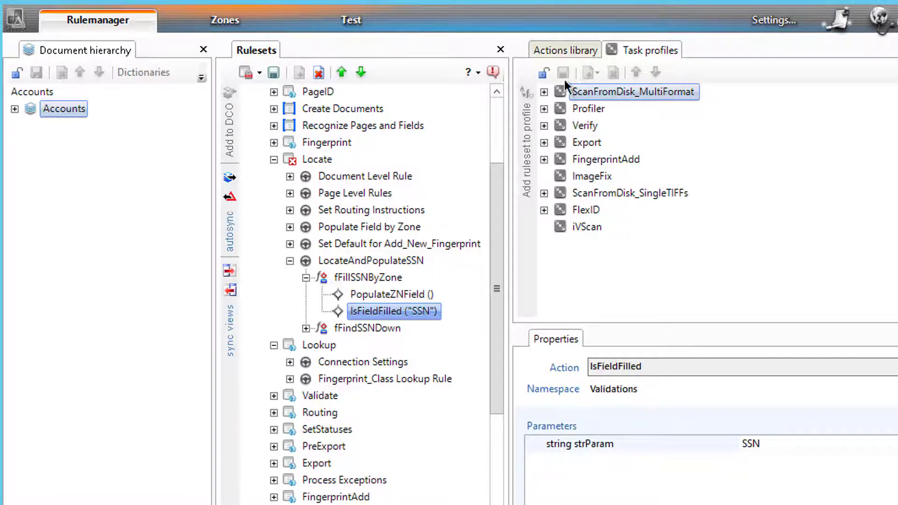
# Browse the Actions library from IsFieldFilled down to the IsPatternInField validation action.
pyautogui.click(561, 49)
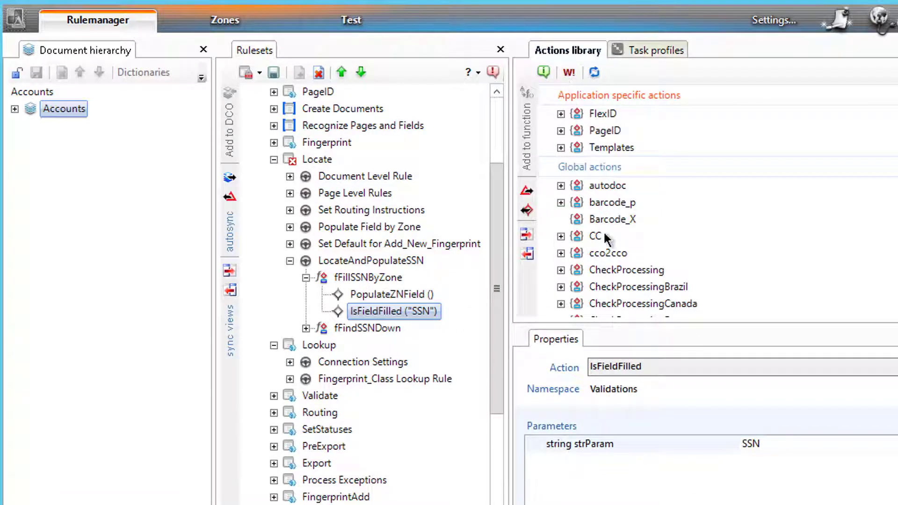
pyautogui.click(527, 233)
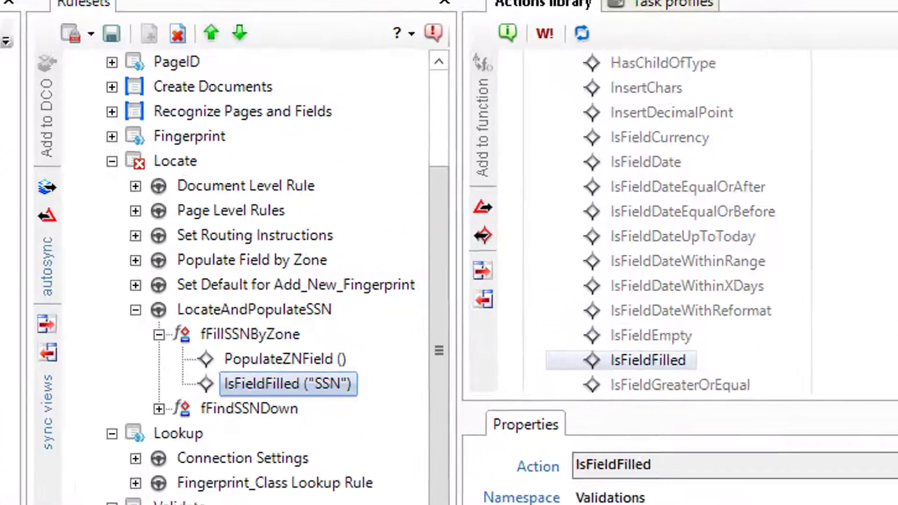
pyautogui.scroll(6, 664, 298)
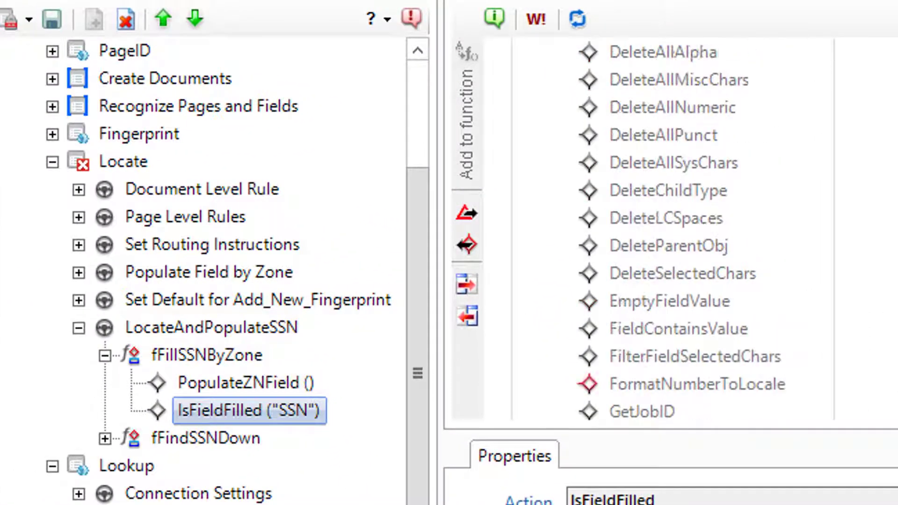
pyautogui.scroll(7, 673, 234)
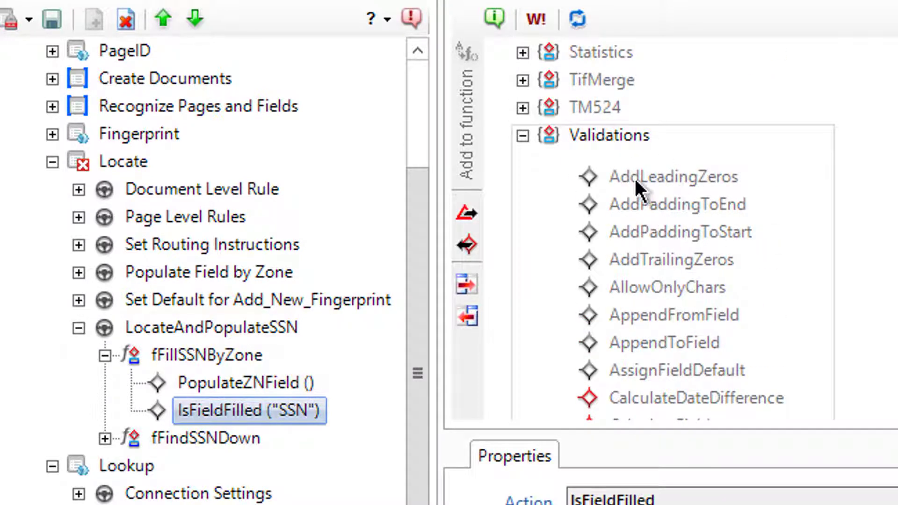
pyautogui.scroll(-12, 650, 383)
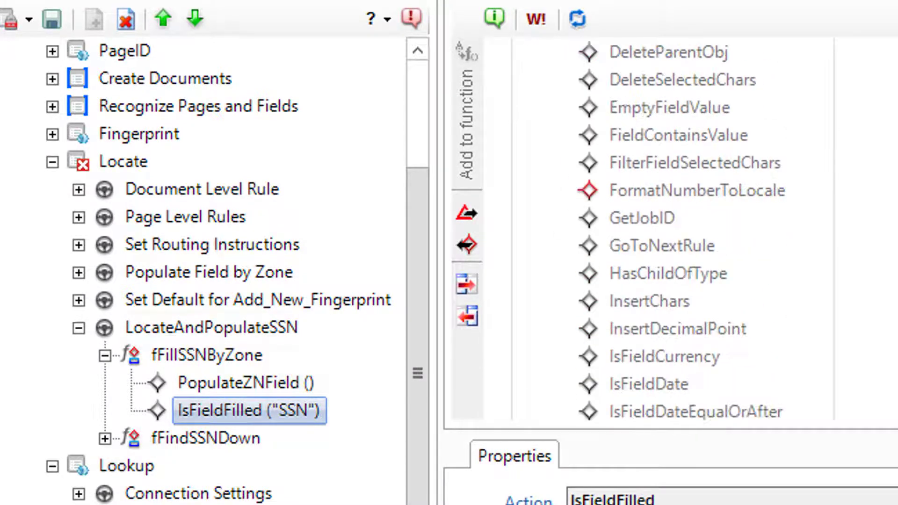
pyautogui.scroll(-2, 664, 229)
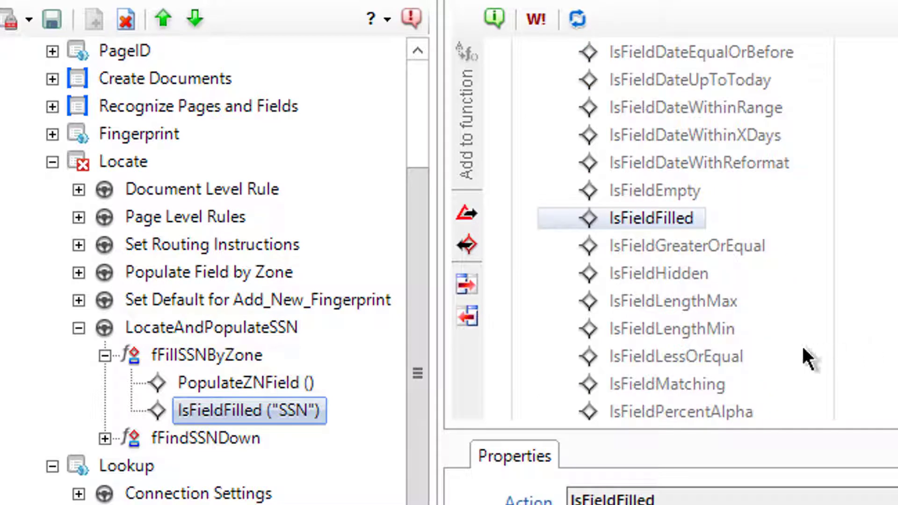
pyautogui.scroll(-3, 798, 344)
pyautogui.click(657, 327)
# View IsPatternInField's help and add it to fFillSSNByZone with parameter \d{3}-\d{2}-\d{4}.
pyautogui.rightClick(658, 329)
pyautogui.click(734, 342)
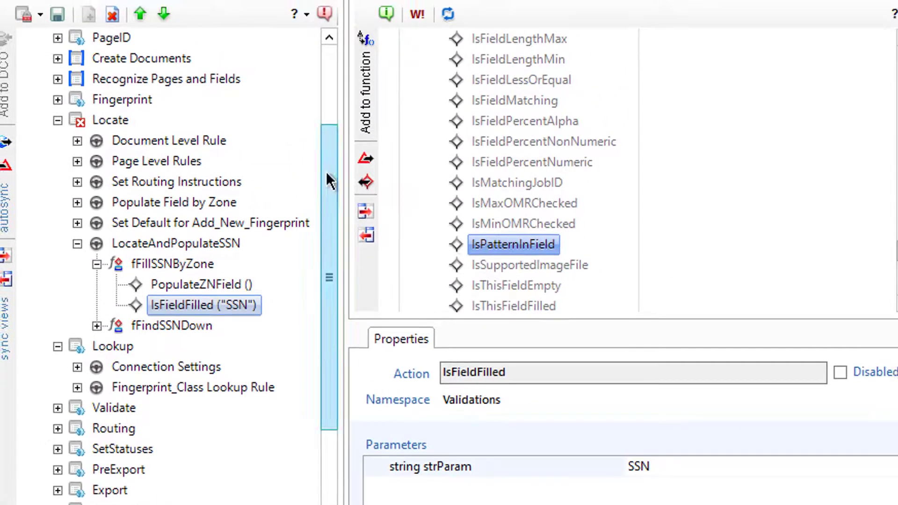
pyautogui.click(361, 63)
pyautogui.click(686, 467)
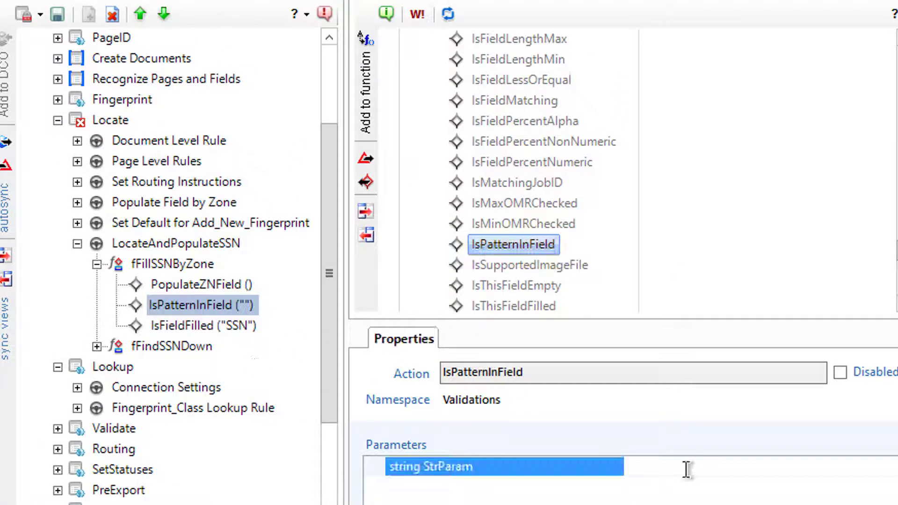
pyautogui.hotkey('ctrl', 'v')
# Delete the old IsFieldFilled ("SSN") check and expand fFindSSNDown.
pyautogui.click(196, 328)
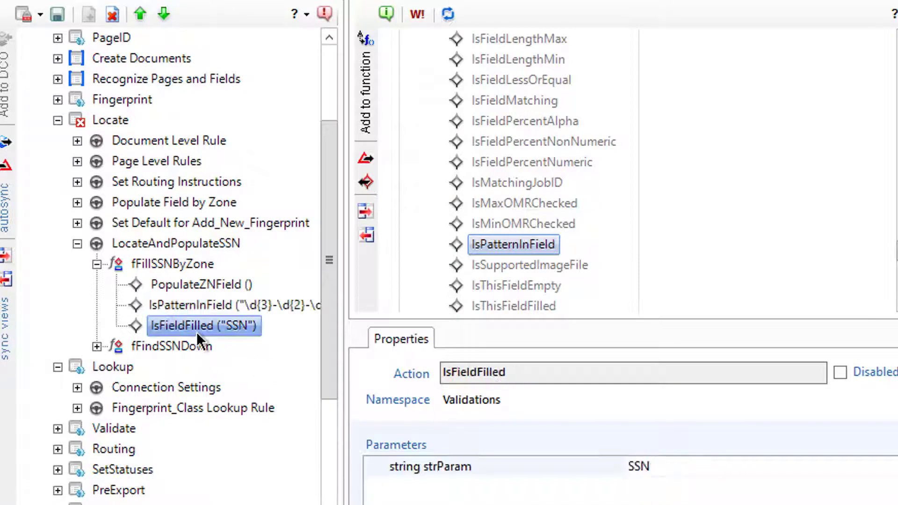
pyautogui.press('Delete')
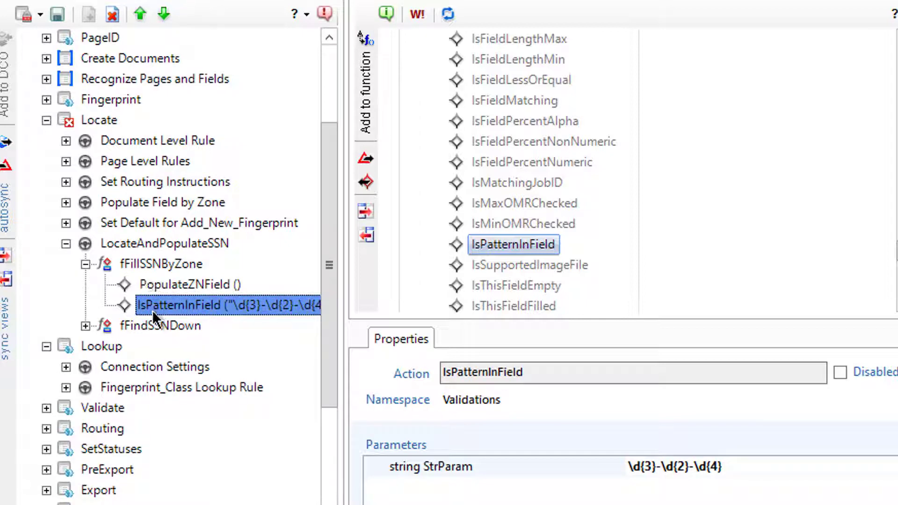
pyautogui.click(85, 326)
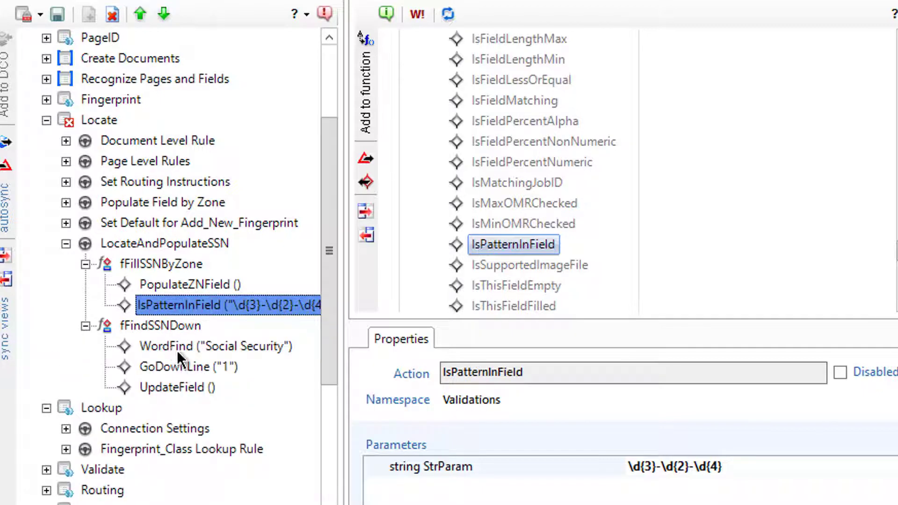
pyautogui.rightClick(144, 303)
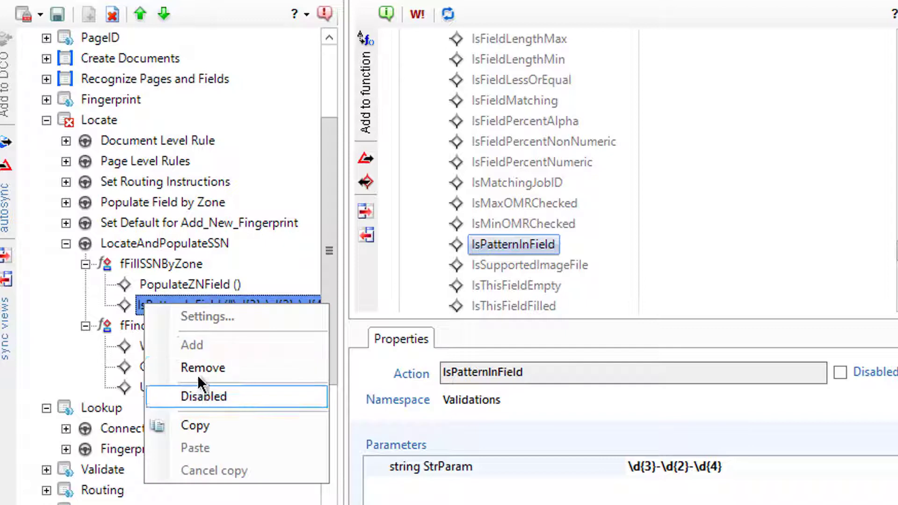
pyautogui.click(211, 425)
pyautogui.click(148, 328)
pyautogui.rightClick(148, 328)
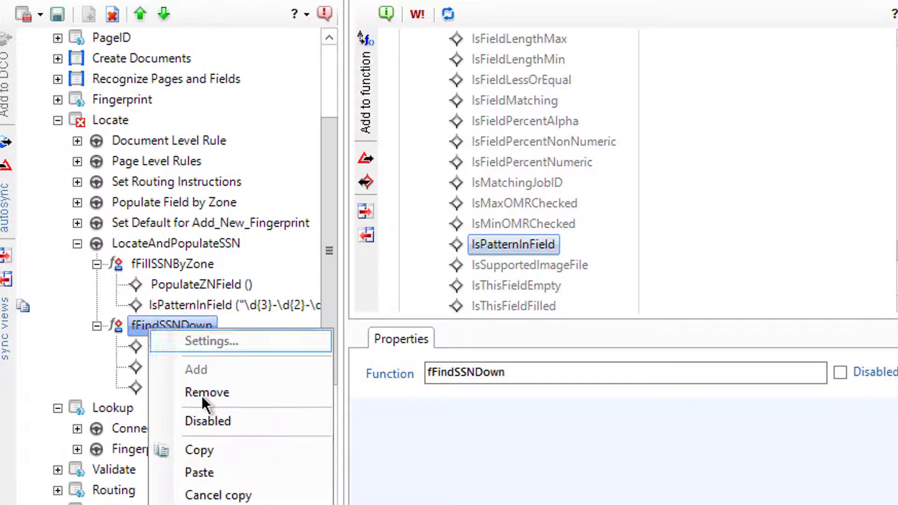
pyautogui.click(230, 470)
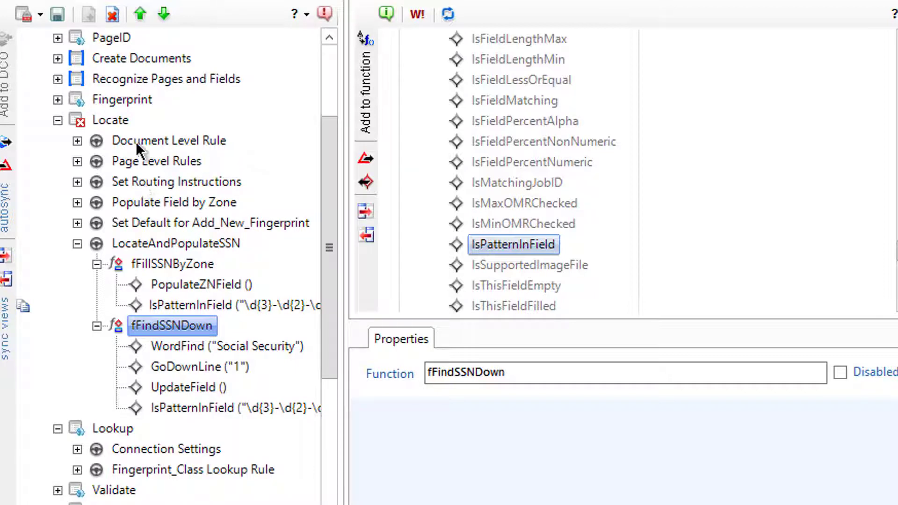
pyautogui.click(116, 263)
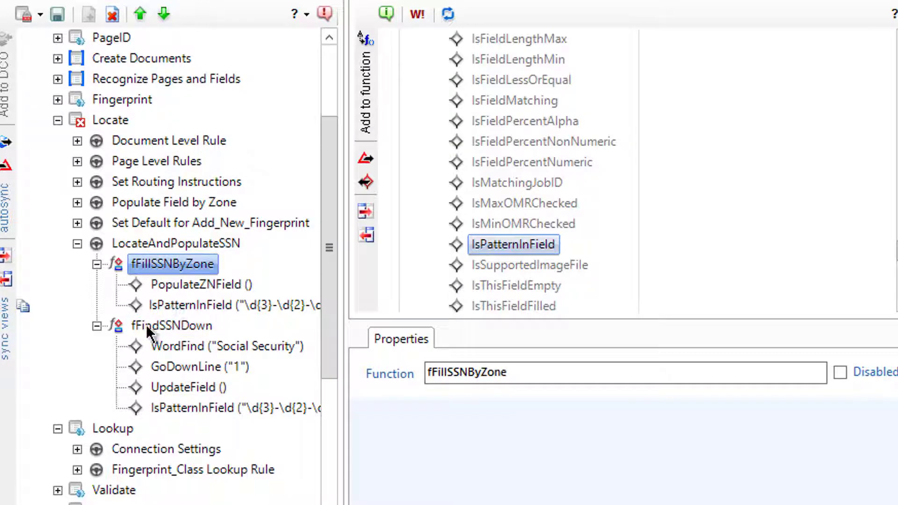
pyautogui.click(169, 405)
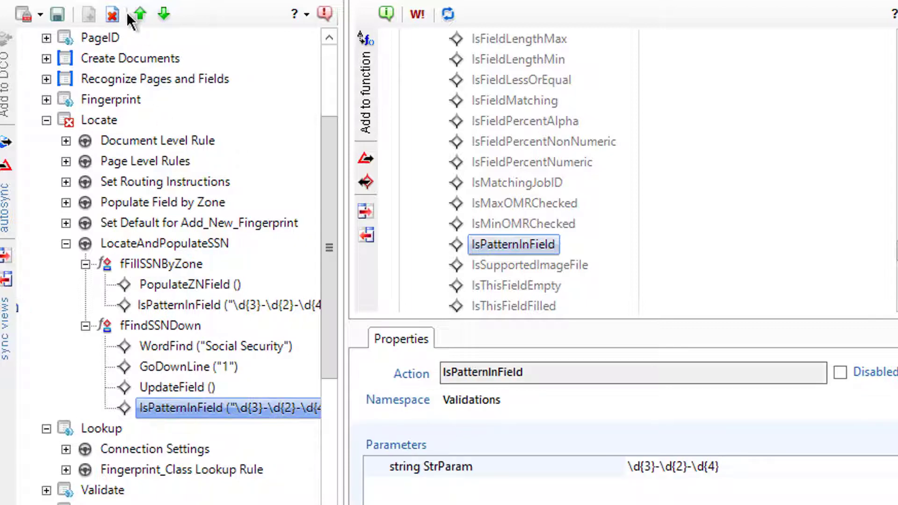
pyautogui.click(110, 15)
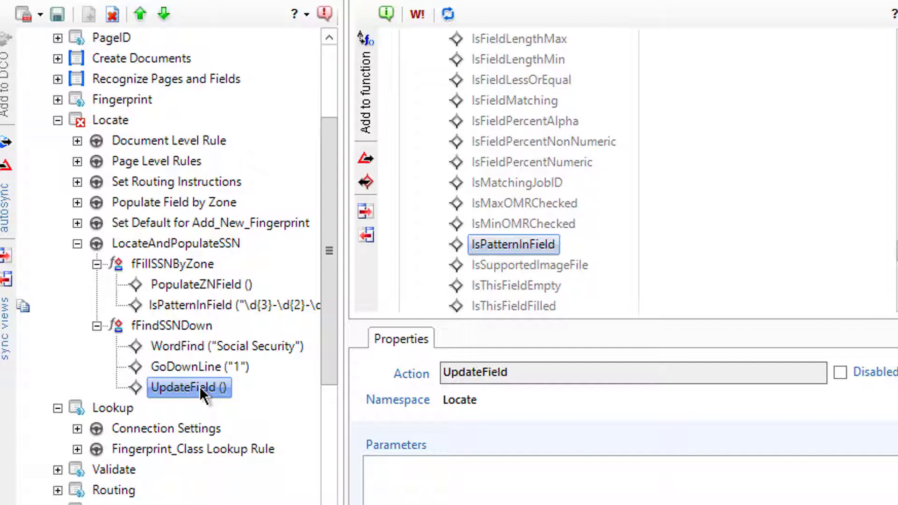
# Add Function1 to LocateAndPopulateSSN and move it up above fFindSSNDown.
pyautogui.click(135, 243)
pyautogui.rightClick(135, 243)
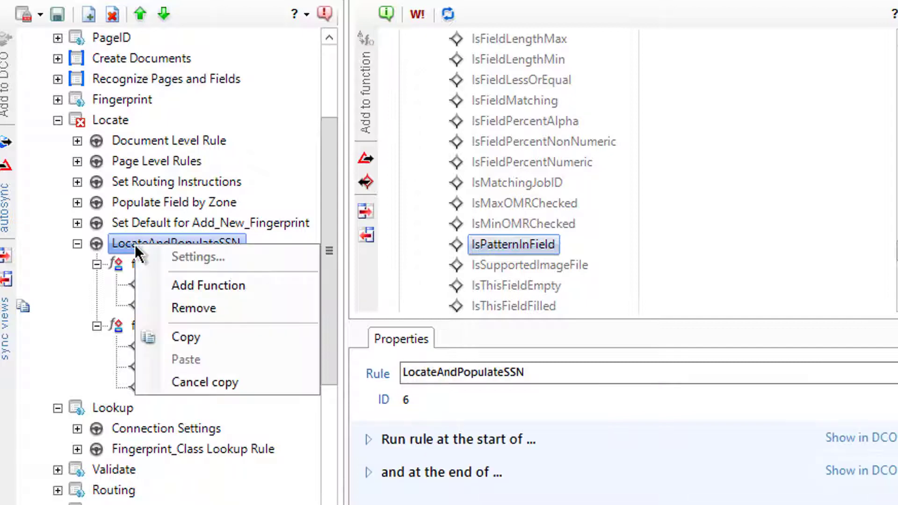
pyautogui.click(175, 287)
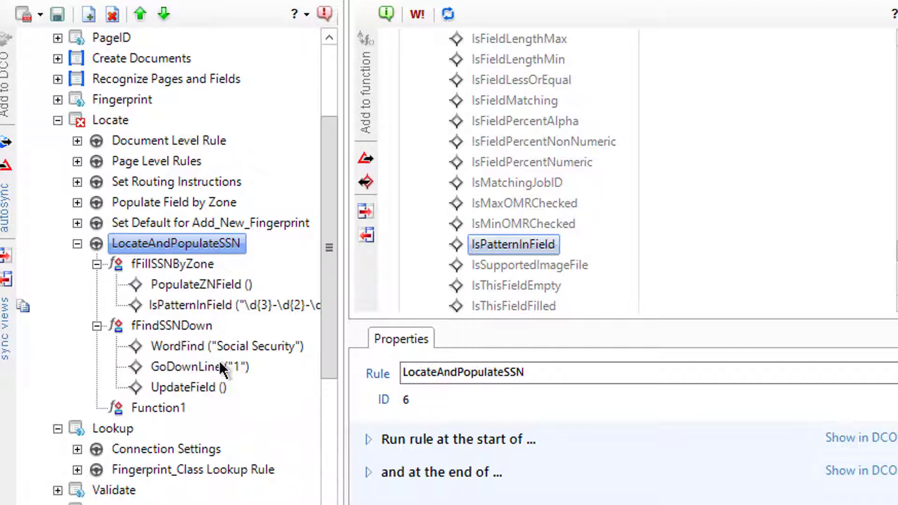
pyautogui.click(177, 408)
pyautogui.click(140, 19)
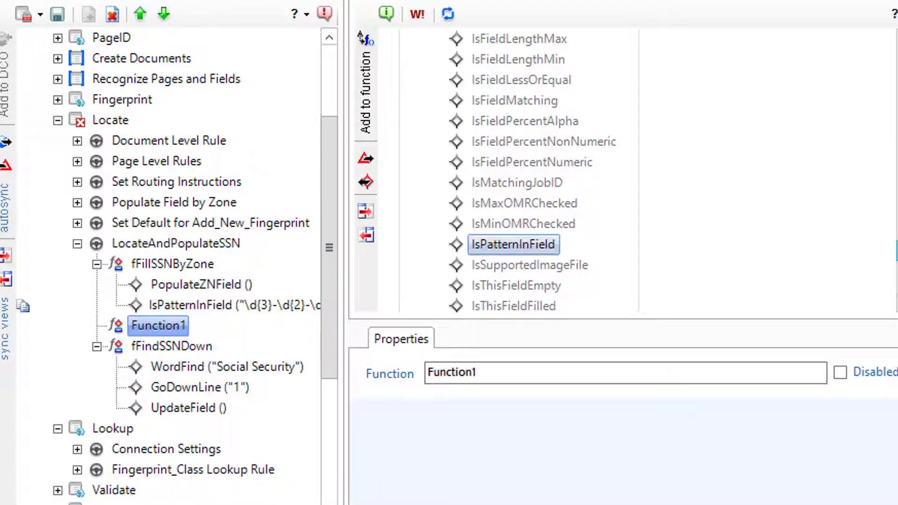
pyautogui.scroll(2, 514, 173)
# Find RegExFind in the Actions library, past FindLastRegEx, and display its reference help.
pyautogui.scroll(-2, 514, 173)
pyautogui.scroll(13, 515, 173)
pyautogui.scroll(4, 510, 234)
pyautogui.scroll(-15, 510, 233)
pyautogui.click(499, 121)
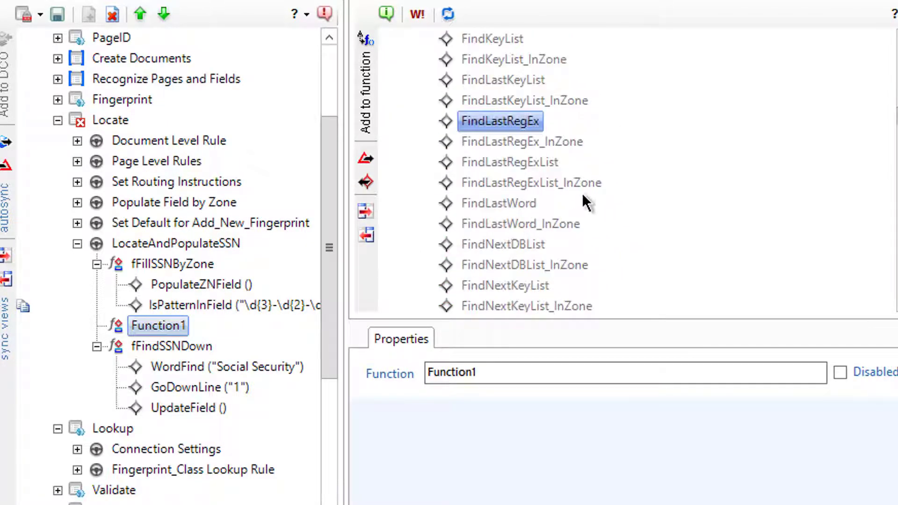
pyautogui.scroll(2, 519, 113)
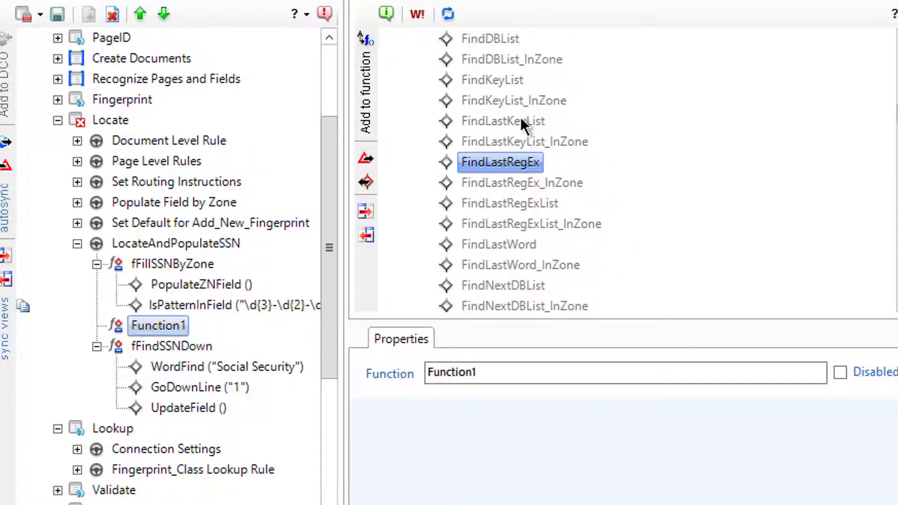
pyautogui.scroll(4, 521, 103)
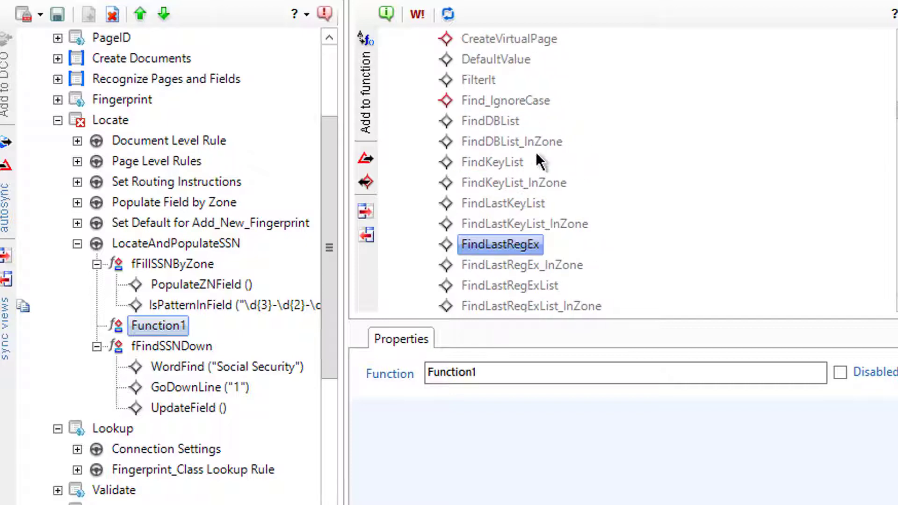
pyautogui.scroll(-20, 566, 220)
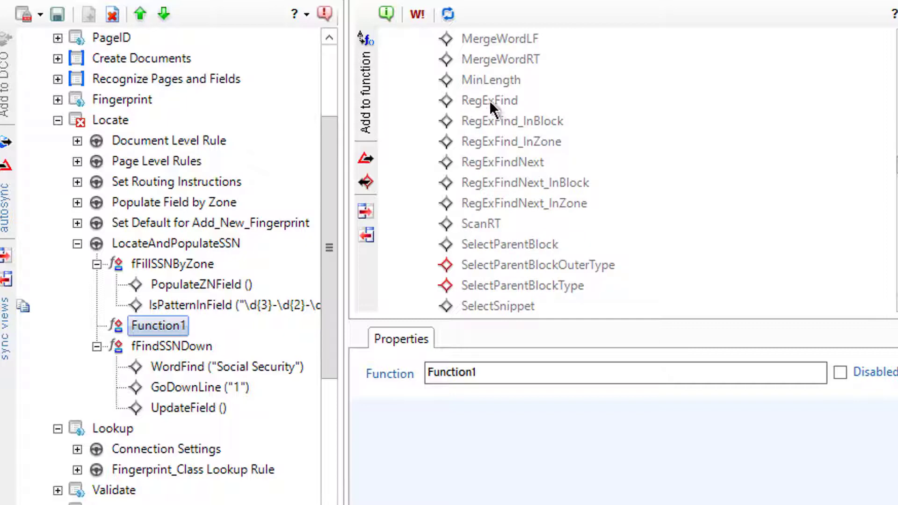
pyautogui.click(498, 111)
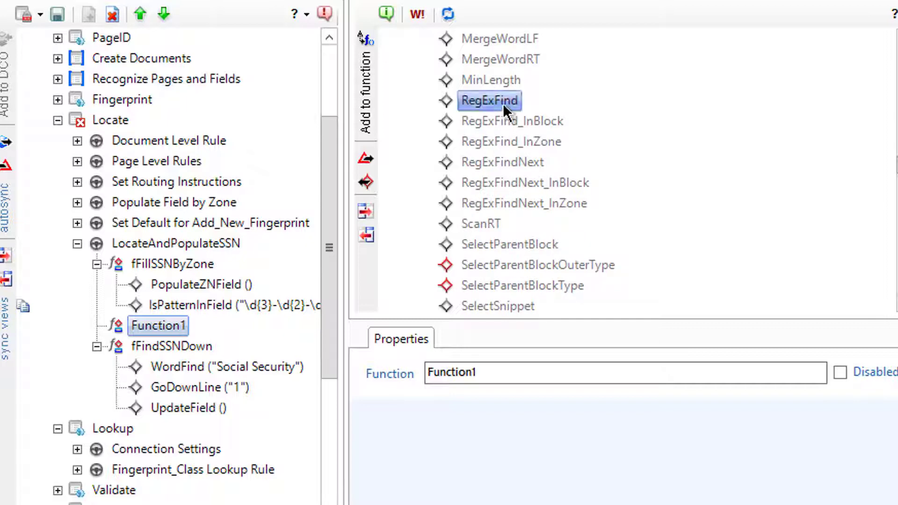
pyautogui.rightClick(503, 100)
pyautogui.click(537, 108)
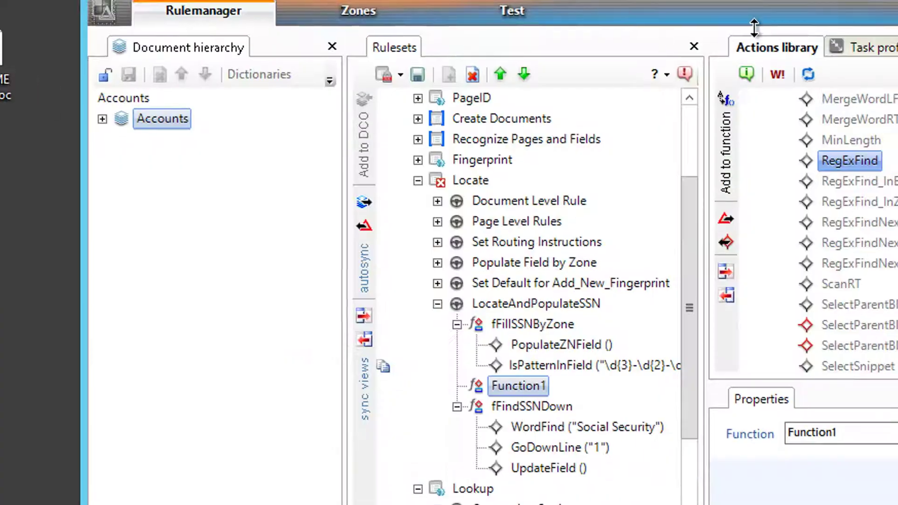
# Add RegExFind to Function1 and copy the \d{3}-\d{2}-\d{4} regex from Expresso for its parameter.
pyautogui.moveTo(823, 109); pyautogui.dragTo(220, 310)
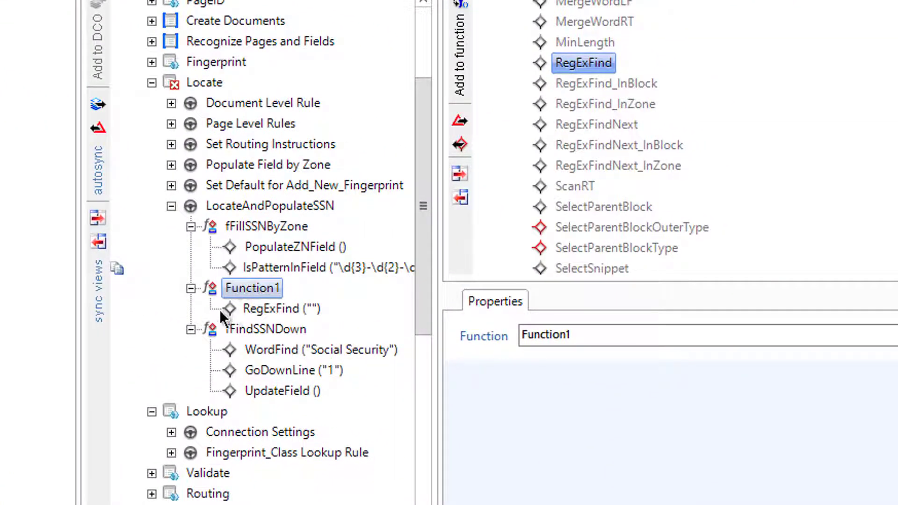
pyautogui.click(247, 312)
pyautogui.click(744, 435)
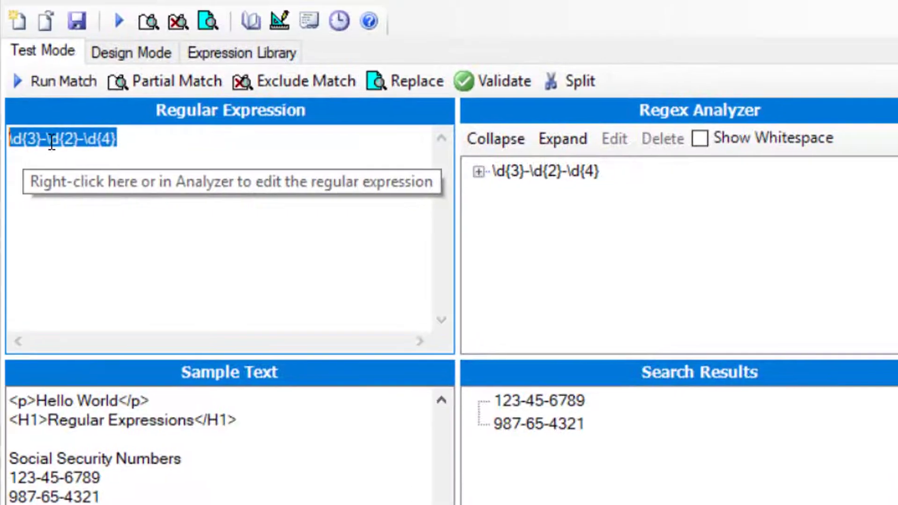
pyautogui.rightClick(53, 144)
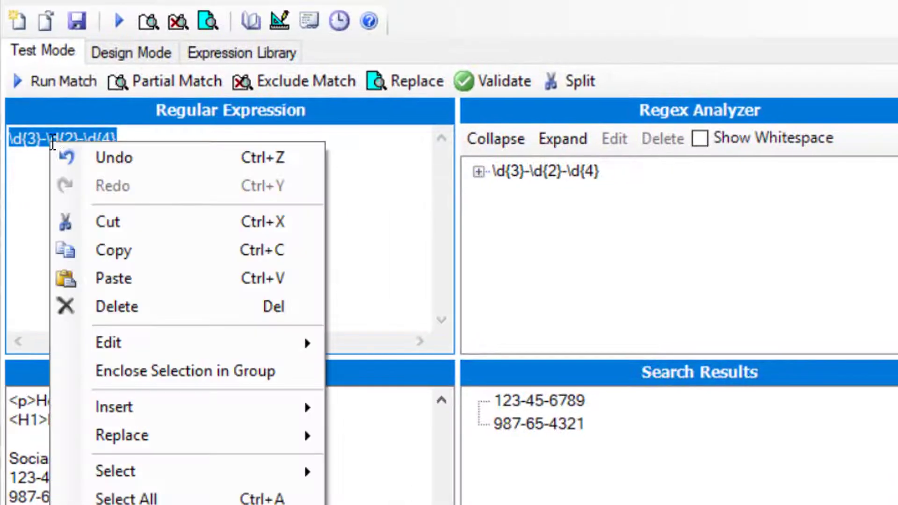
pyautogui.click(125, 253)
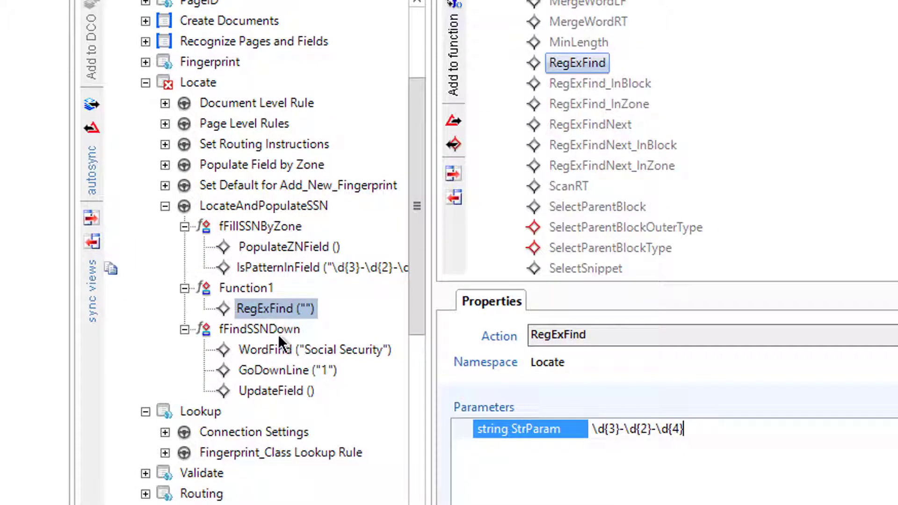
pyautogui.click(282, 390)
# Copy UpdateField () from fFindSSNDown and paste it into Function1 after RegExFind.
pyautogui.rightClick(284, 391)
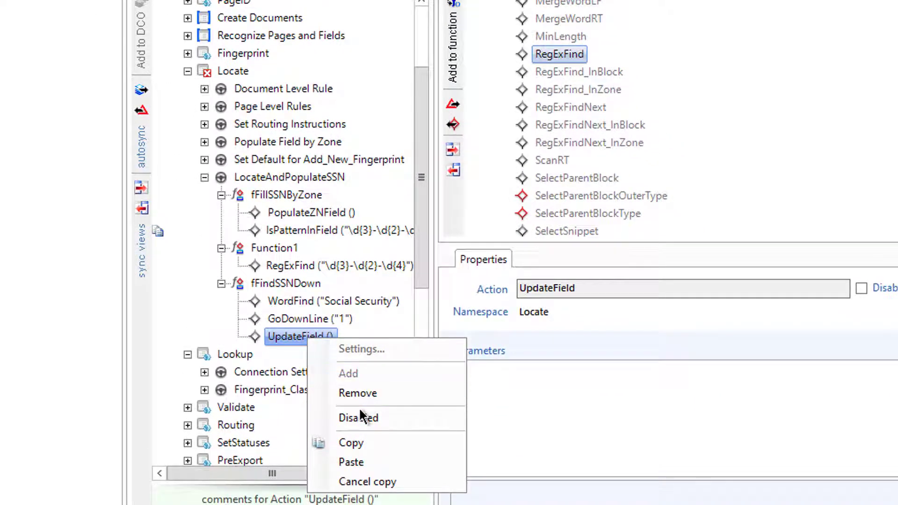
pyautogui.click(357, 443)
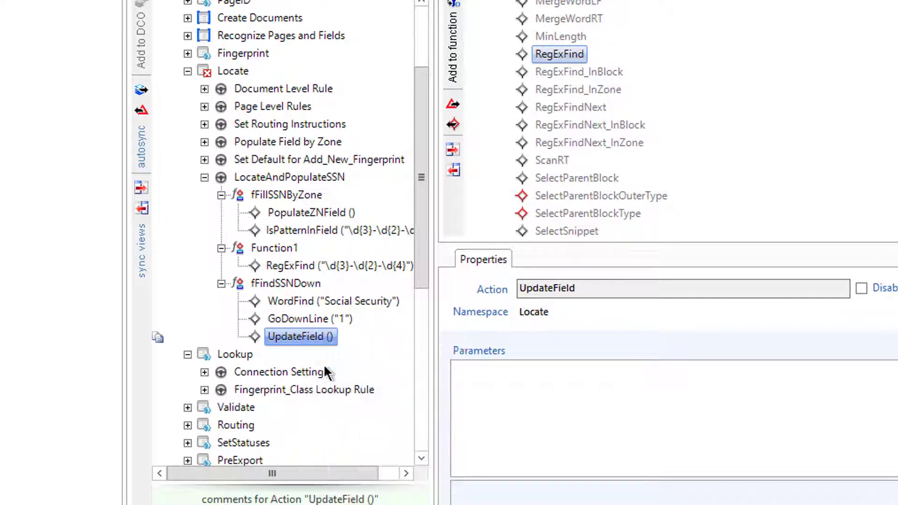
pyautogui.click(288, 248)
pyautogui.rightClick(288, 248)
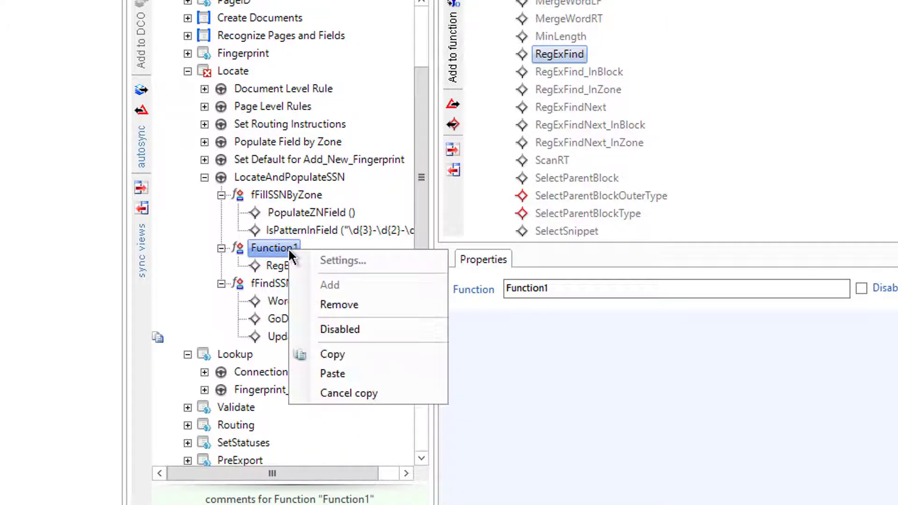
pyautogui.click(344, 374)
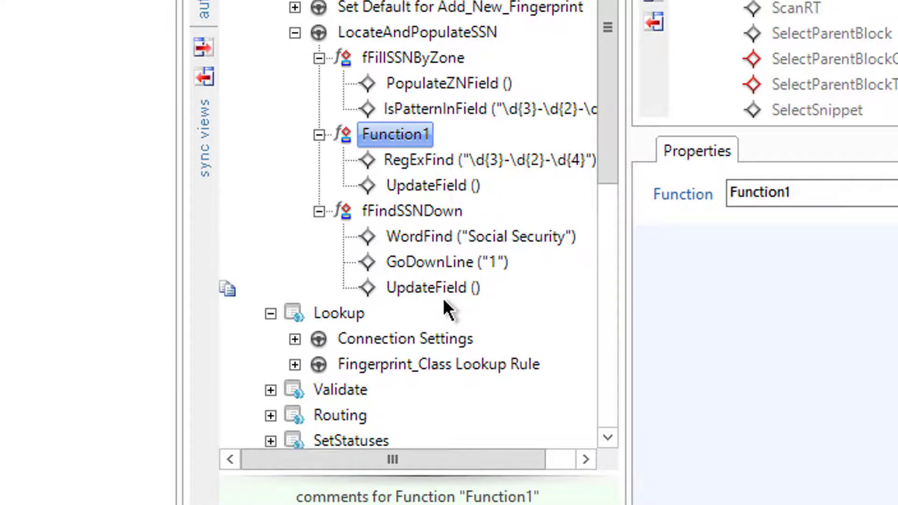
# Publish the ruleset and scan a new VScan test batch using ScanFromDisk_SingleTIFFs.
pyautogui.click(326, 39)
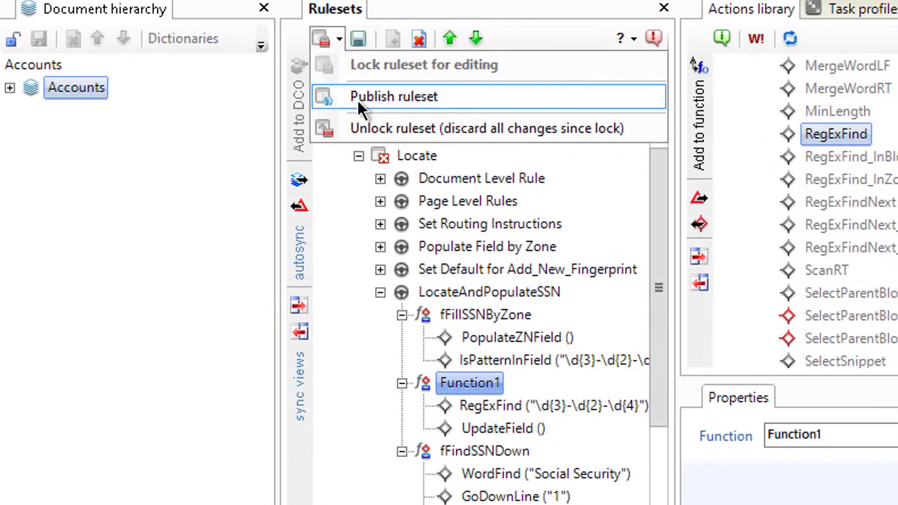
pyautogui.click(357, 97)
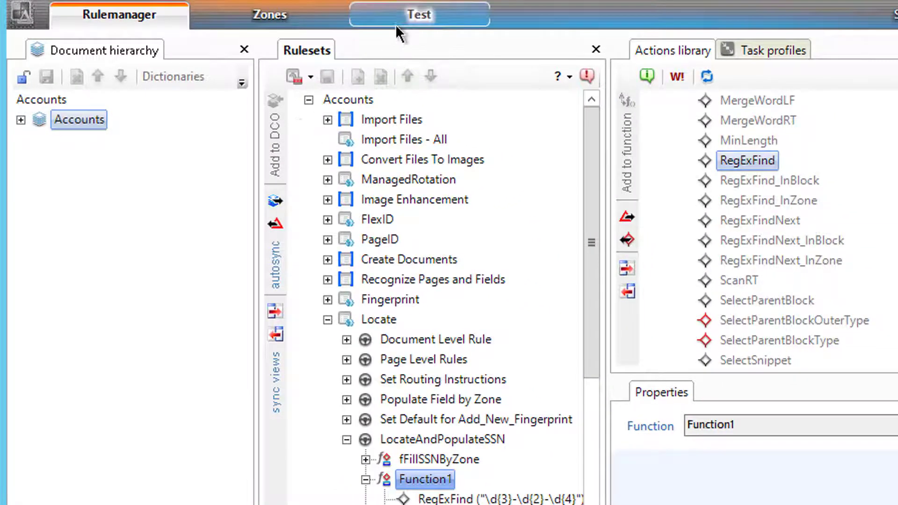
pyautogui.click(399, 21)
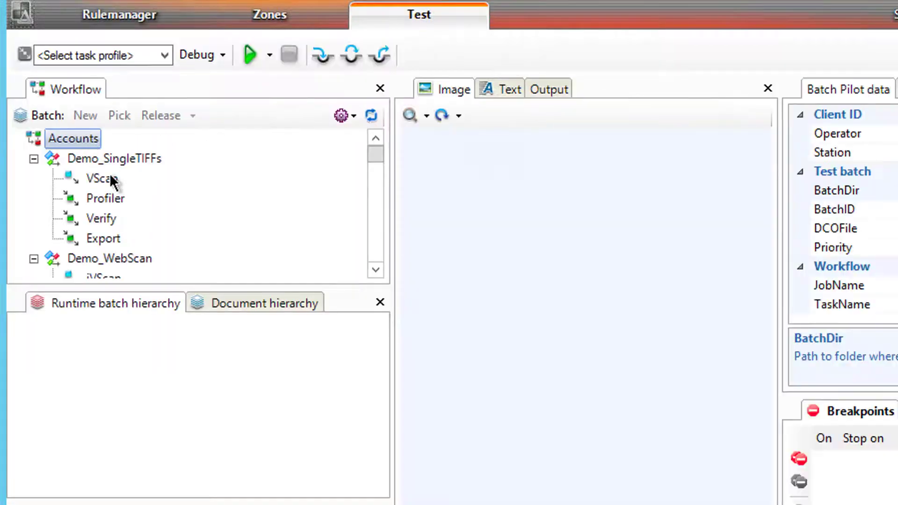
pyautogui.click(110, 181)
pyautogui.rightClick(117, 178)
pyautogui.click(145, 187)
pyautogui.click(103, 56)
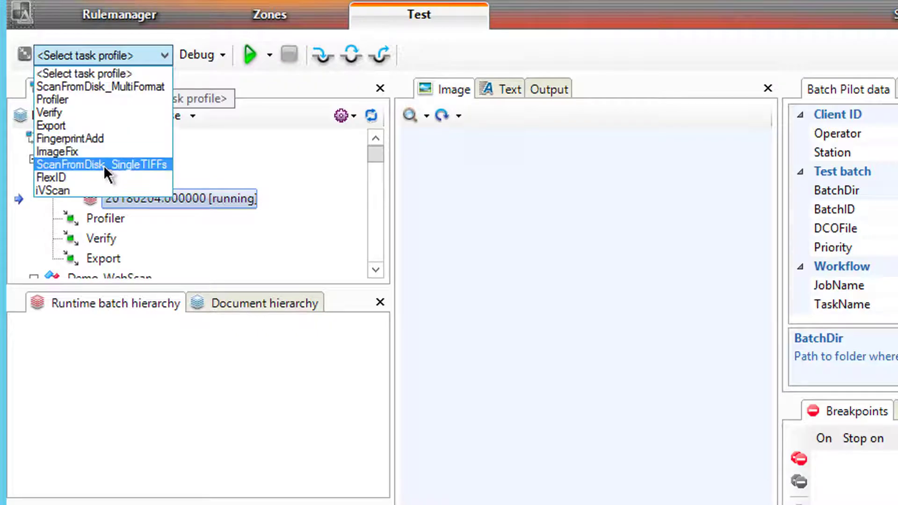
pyautogui.click(103, 165)
pyautogui.click(247, 55)
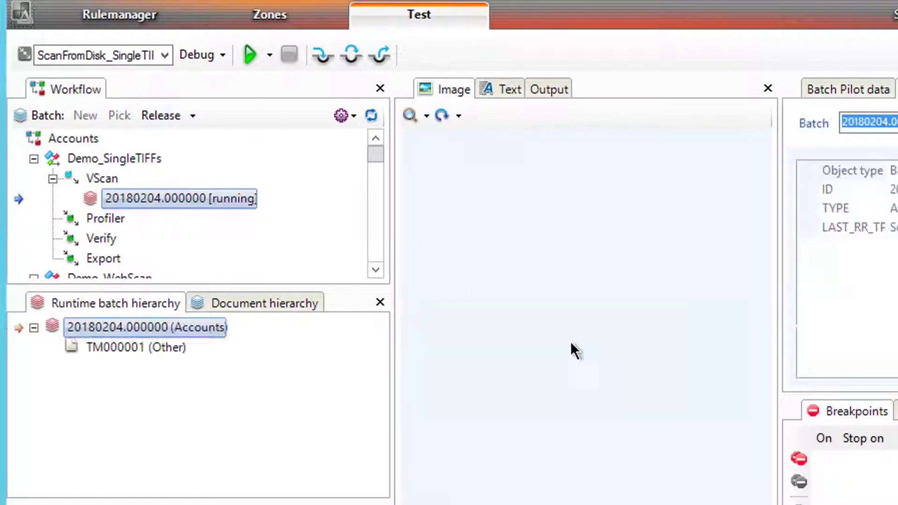
# Run Profiler on the batch, check the page's extracted fields, and show the BeneficiaryDes fingerprint zones.
pyautogui.click(724, 298)
pyautogui.click(249, 60)
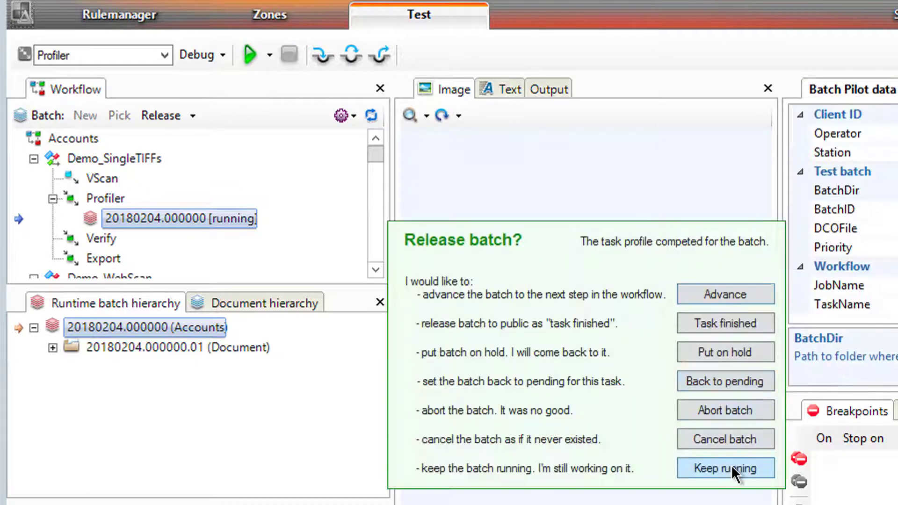
pyautogui.click(732, 469)
pyautogui.click(53, 348)
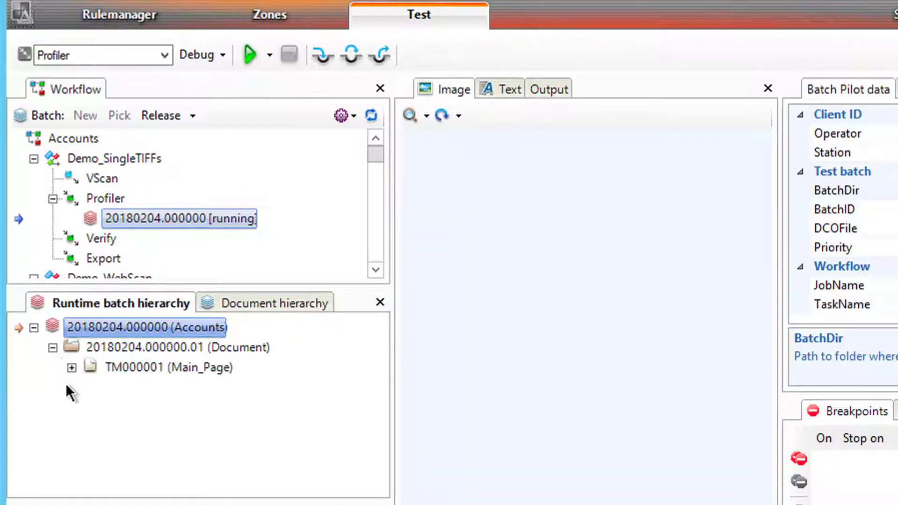
pyautogui.click(71, 367)
pyautogui.scroll(-1, 85, 397)
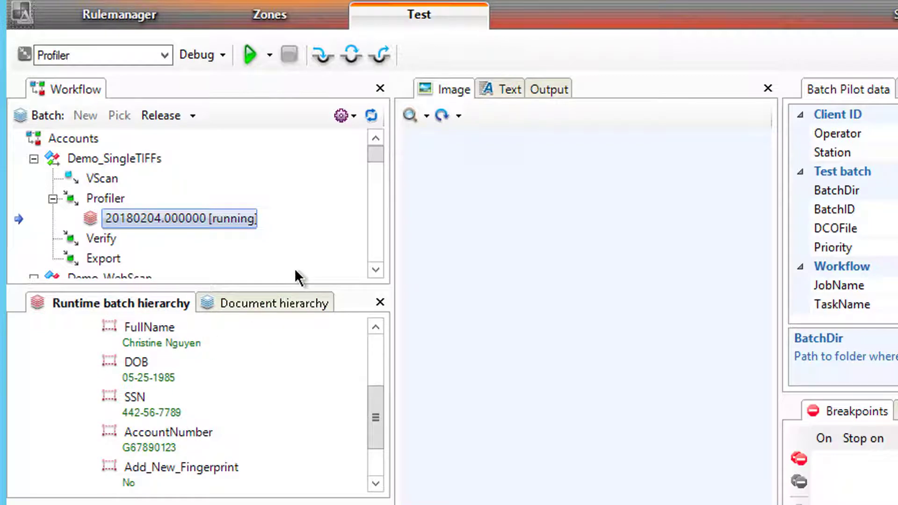
pyautogui.click(274, 22)
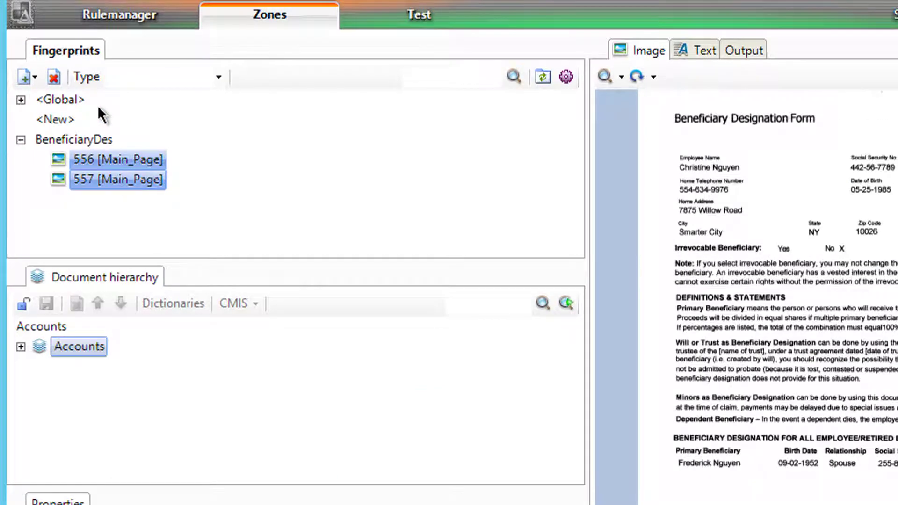
# Delete BeneficiaryDes fingerprints 556 and 557 and cancel the old 20180204.000000 batch.
pyautogui.click(59, 77)
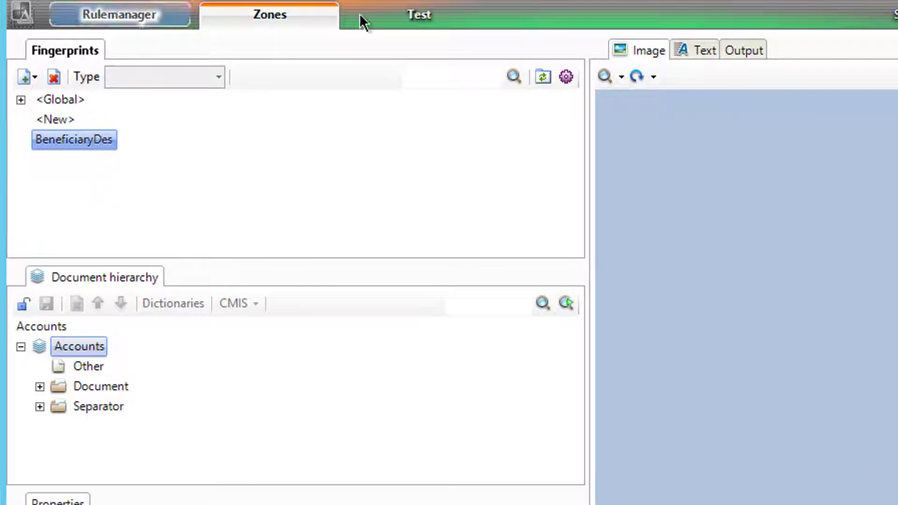
pyautogui.click(420, 17)
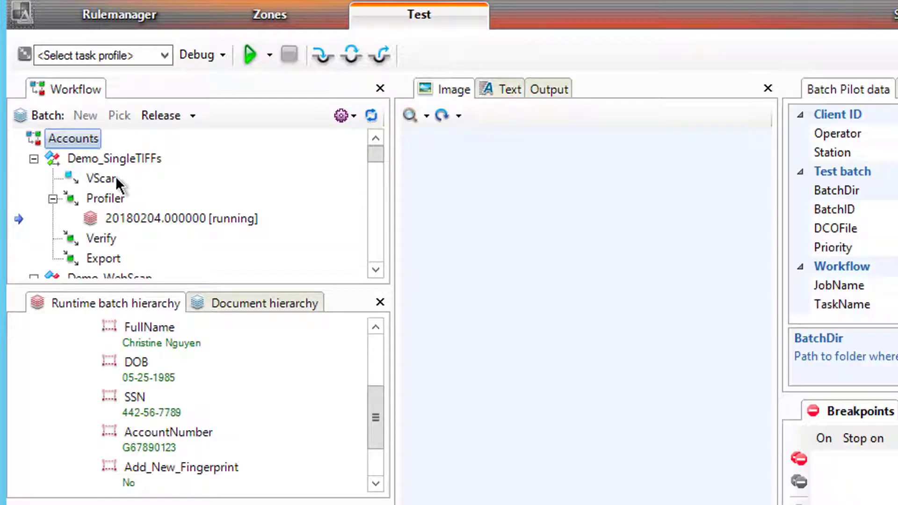
pyautogui.click(115, 177)
pyautogui.click(136, 211)
pyautogui.rightClick(135, 211)
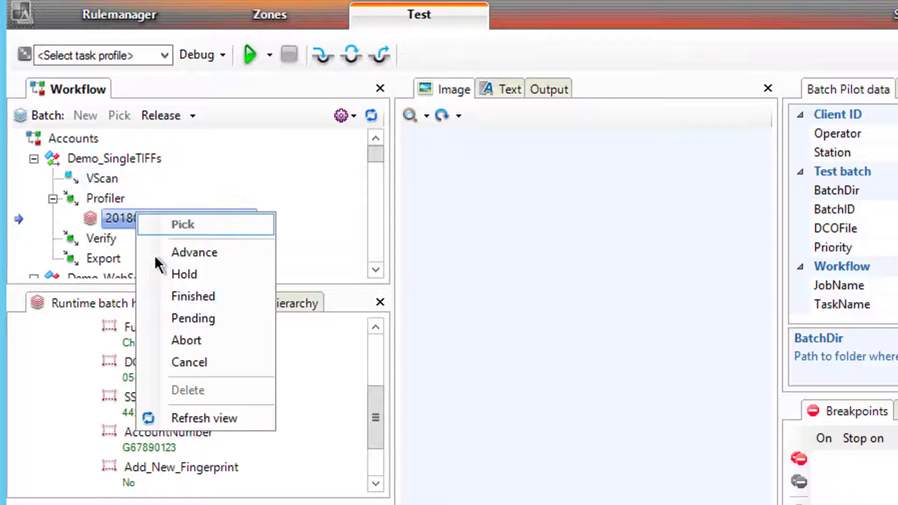
pyautogui.click(187, 362)
# Create a new batch at VScan and run the ScanFromDisk_SingleTIFFs task on it.
pyautogui.rightClick(105, 182)
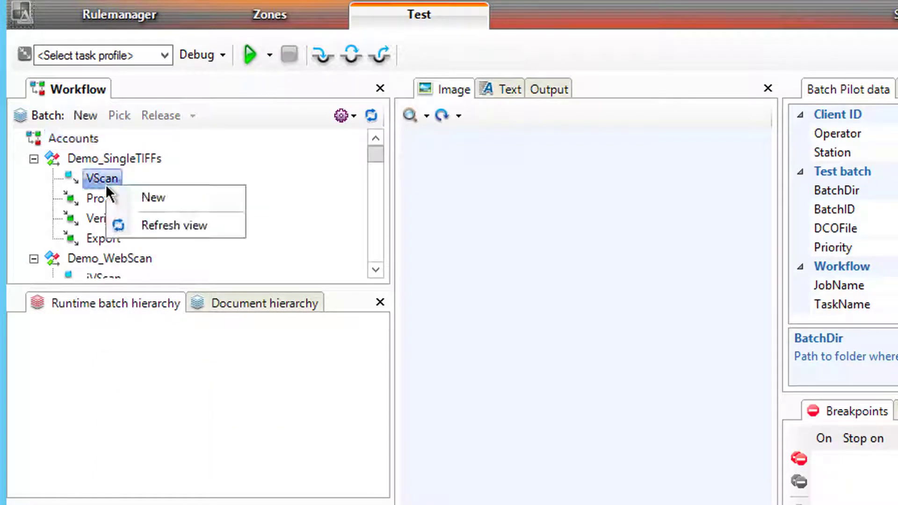
pyautogui.click(141, 198)
pyautogui.click(166, 55)
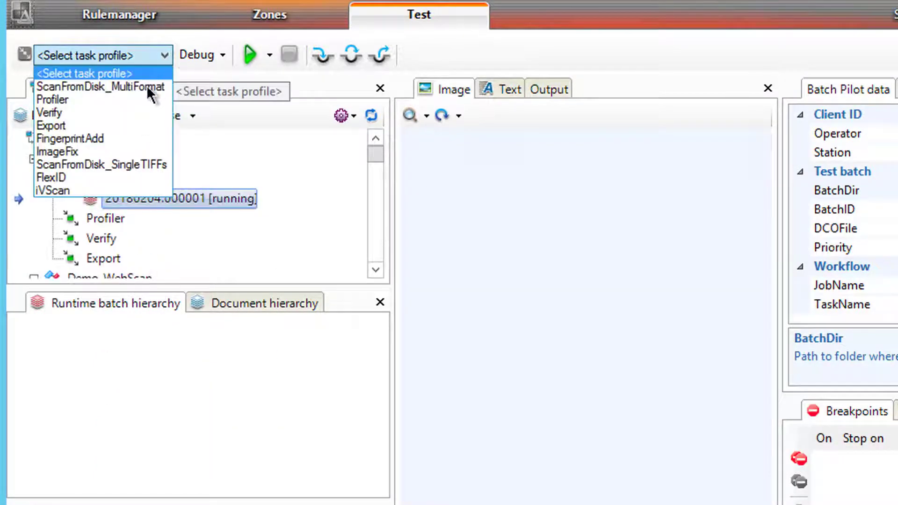
pyautogui.click(114, 163)
pyautogui.click(254, 64)
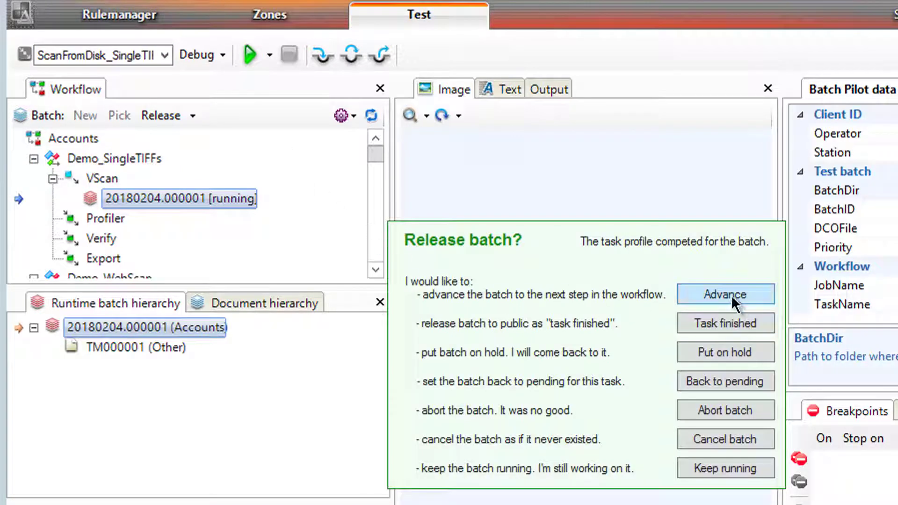
# Advance the batch to Profiler, run it, keep it running, and select page TM000001's SSN field.
pyautogui.click(731, 295)
pyautogui.click(256, 62)
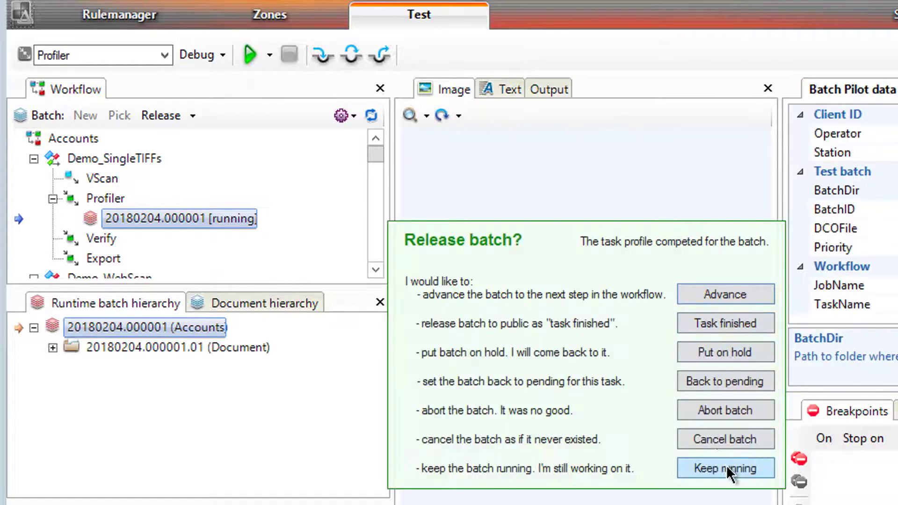
pyautogui.click(729, 467)
pyautogui.click(61, 365)
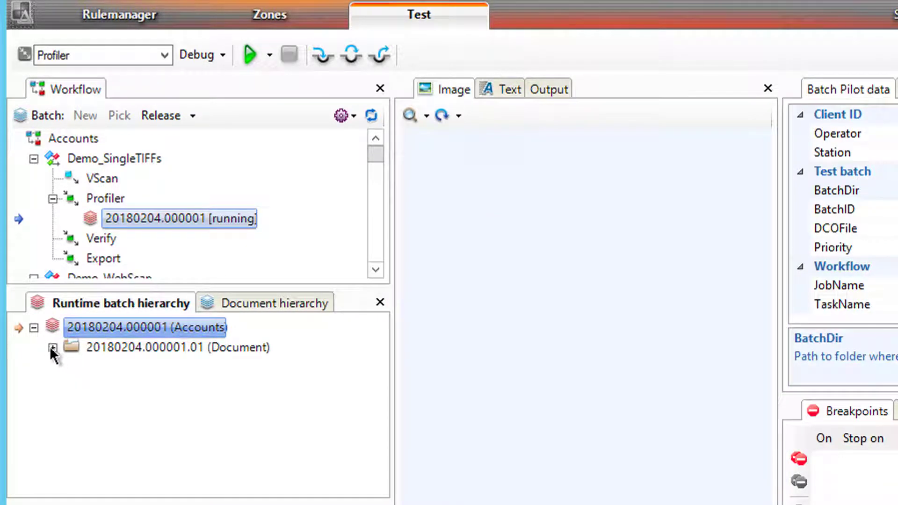
pyautogui.click(53, 348)
pyautogui.click(72, 368)
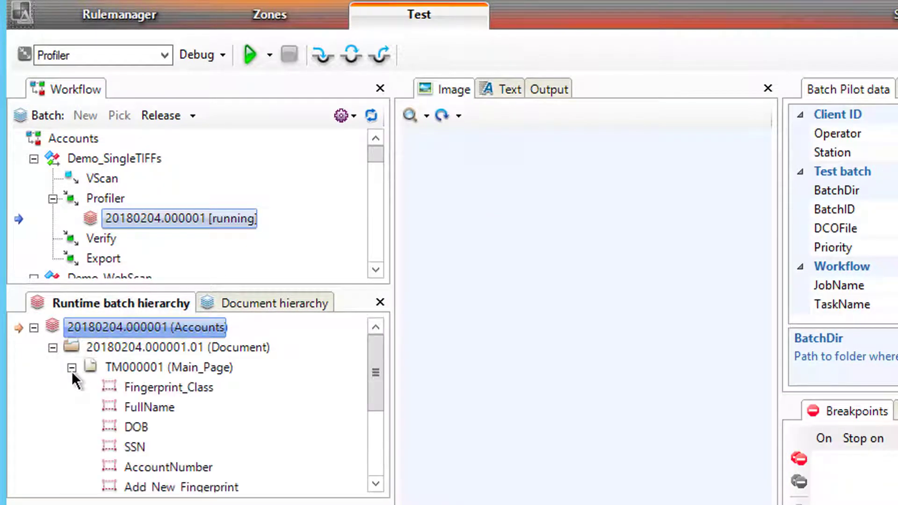
pyautogui.click(138, 444)
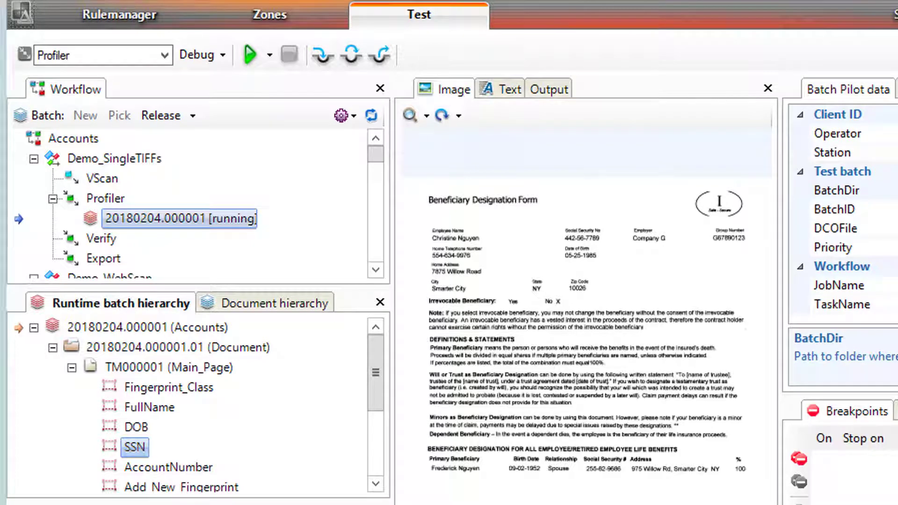
# Open the batch's tm000001.txt in Notepad++ and highlight the phone number on line 6.
pyautogui.press('super+e')
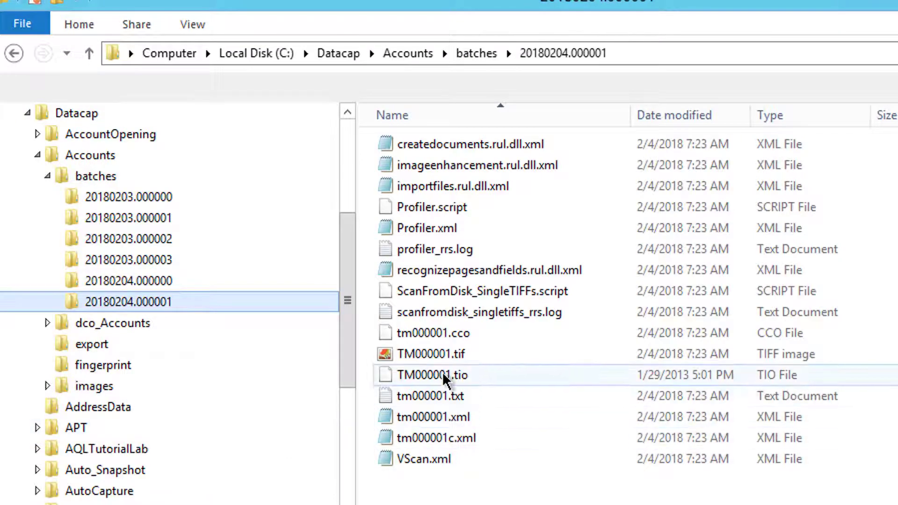
pyautogui.click(440, 395)
pyautogui.rightClick(439, 396)
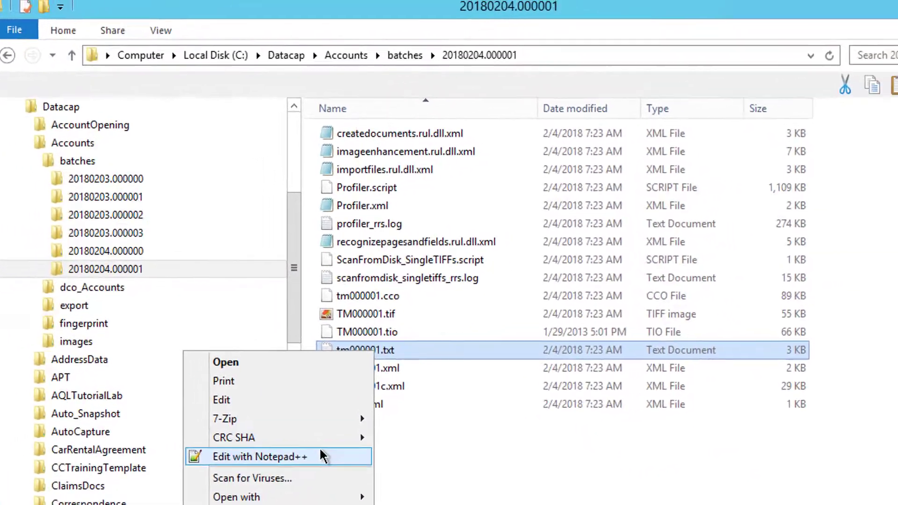
pyautogui.click(388, 427)
pyautogui.click(57, 181)
pyautogui.moveTo(56, 182); pyautogui.dragTo(148, 183)
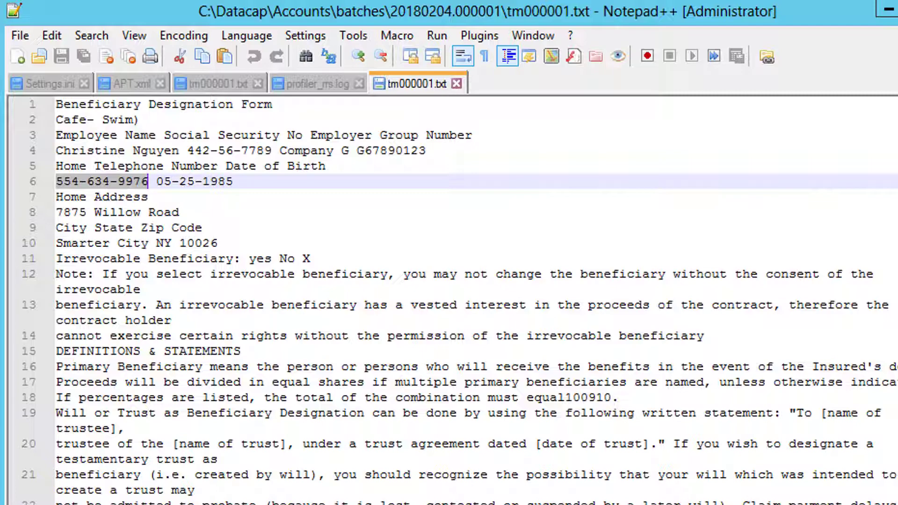
# Open the batch's profiler_rrs.log in Notepad++.
pyautogui.hotkey('alt', 'Tab')
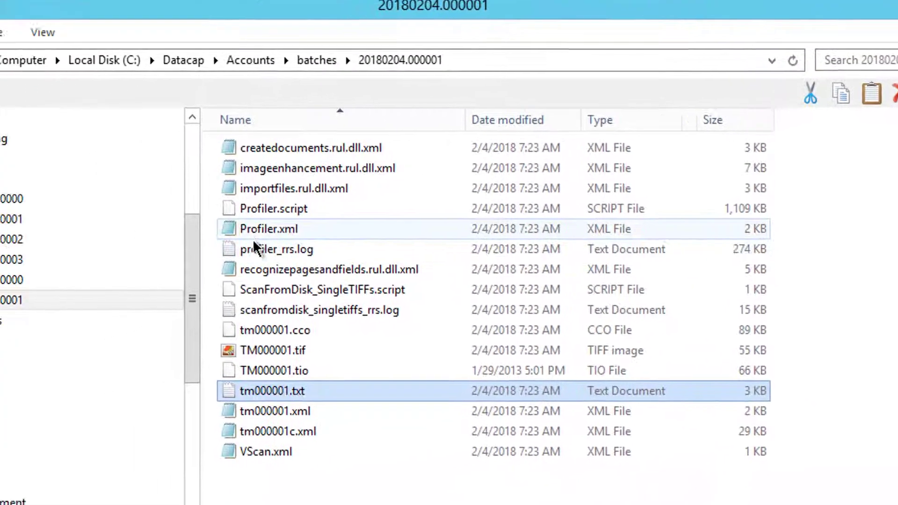
pyautogui.click(163, 216)
pyautogui.rightClick(405, 205)
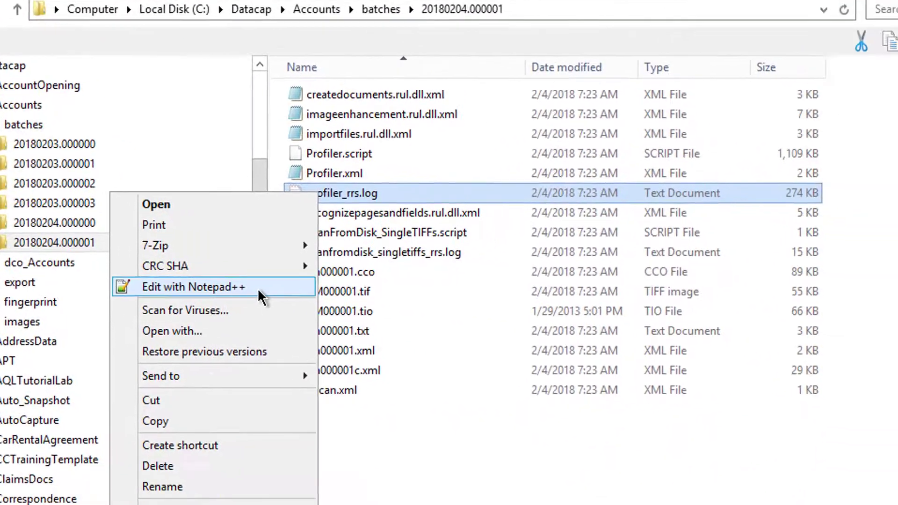
pyautogui.click(342, 300)
pyautogui.click(305, 218)
pyautogui.hotkey('alt', 'Tab')
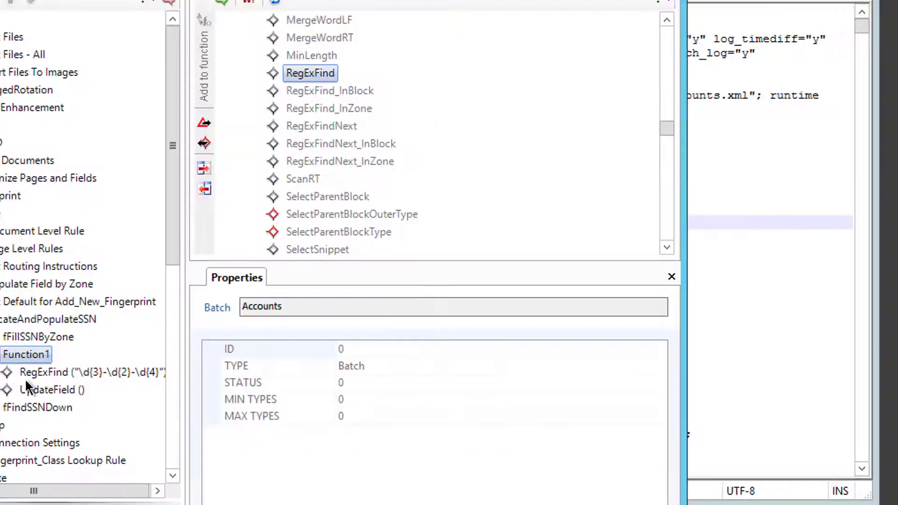
pyautogui.click(706, 277)
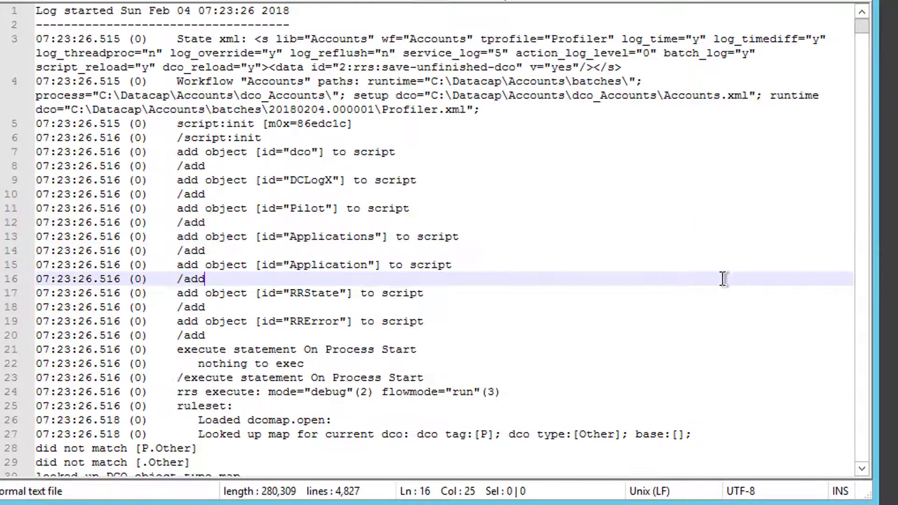
# Search the log for 'RegExFind', finding no match, and check Function1 of the SSN rule.
pyautogui.hotkey('ctrl', 'f')
pyautogui.write('RegExFind')
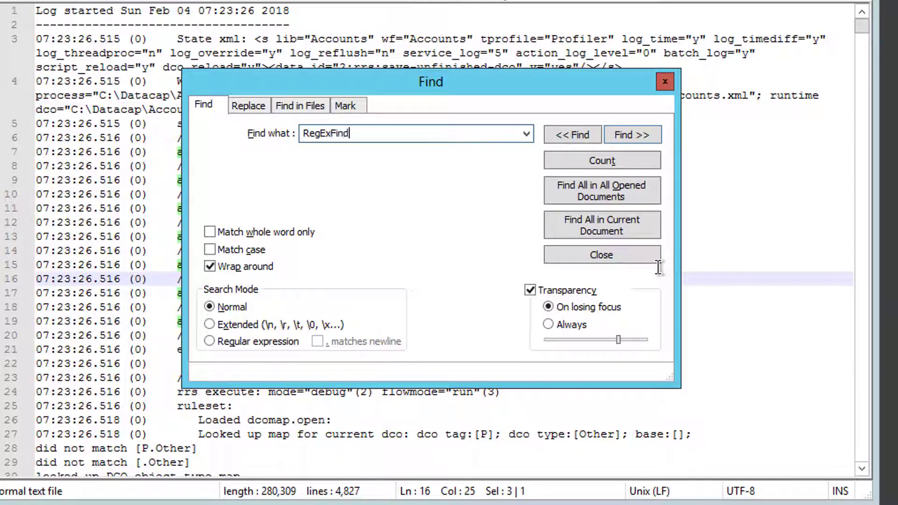
pyautogui.press('Return')
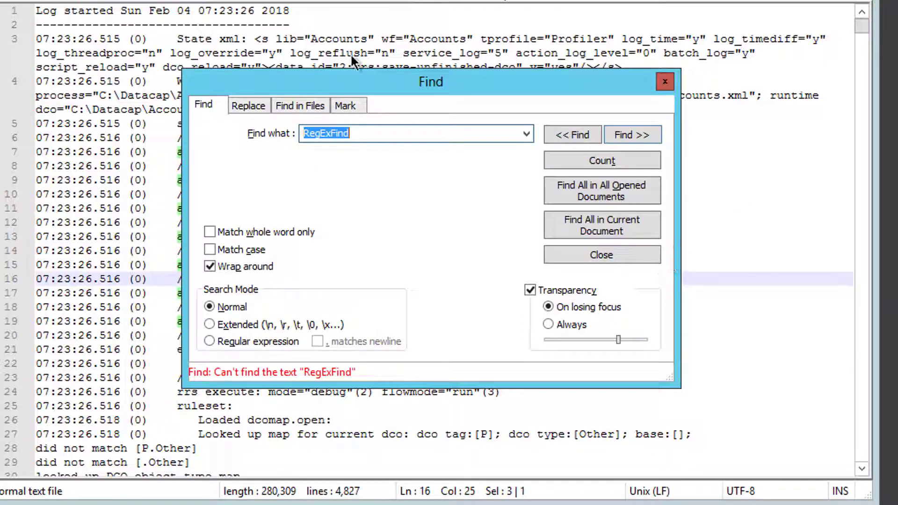
pyautogui.hotkey('alt', 'Tab')
pyautogui.click(38, 350)
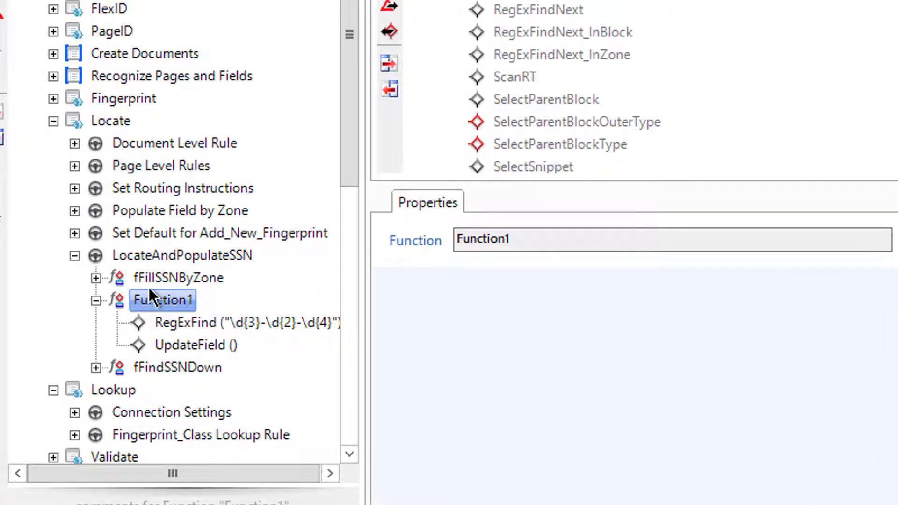
# Search the log for 'fFillSSN', finding none, then select the LocateAndPopulateSSN rule in Datacap Studio.
pyautogui.hotkey('alt', 'Tab')
pyautogui.hotkey('ctrl', 'f')
pyautogui.write('fFi')
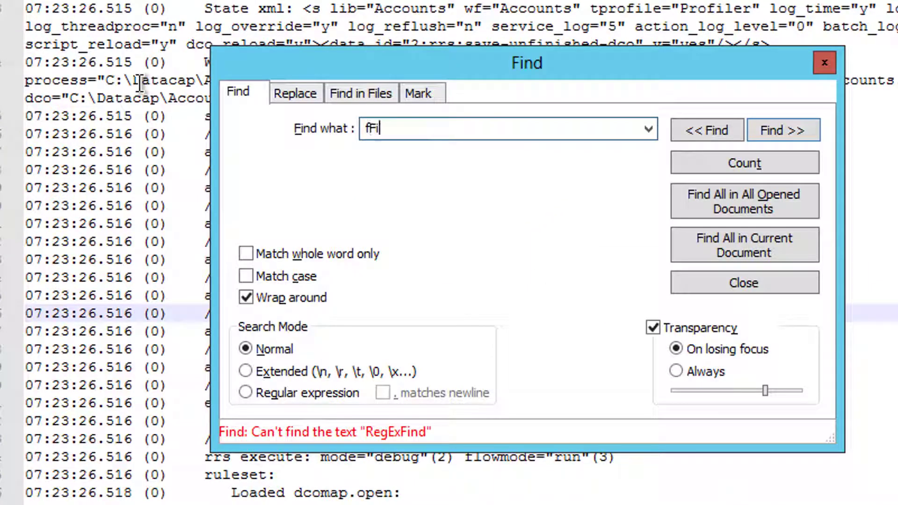
pyautogui.write('llSSN')
pyautogui.press('Return')
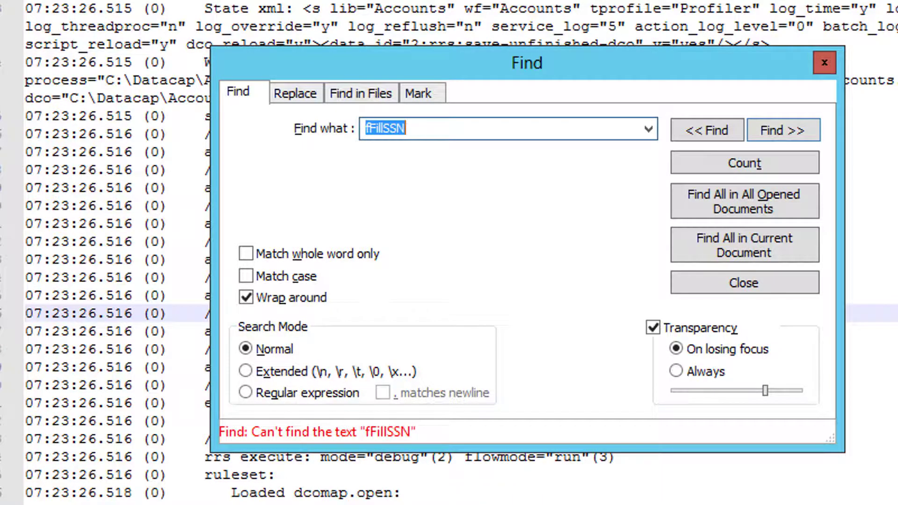
pyautogui.hotkey('alt', 'Tab')
pyautogui.click(164, 363)
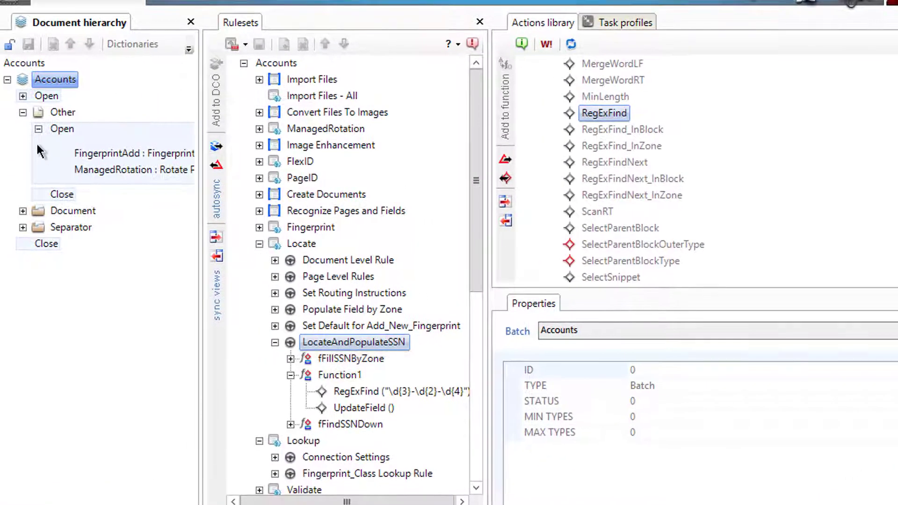
# Expand Main_Page's SSN field in the document hierarchy and select its Populate Field by Zone map.
pyautogui.click(37, 129)
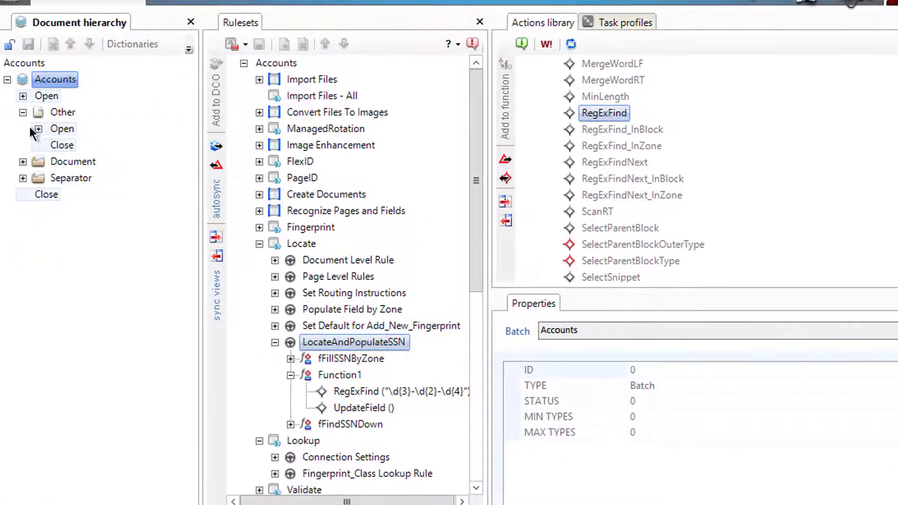
pyautogui.click(22, 162)
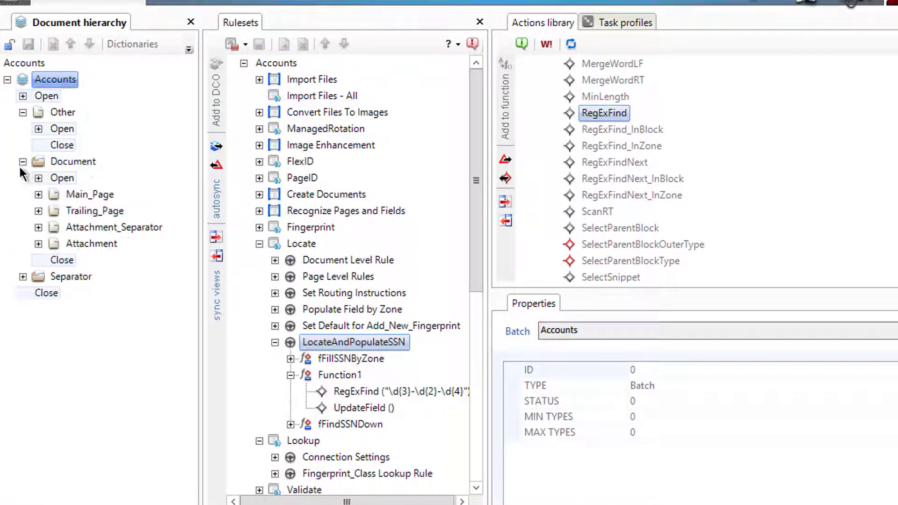
pyautogui.click(38, 194)
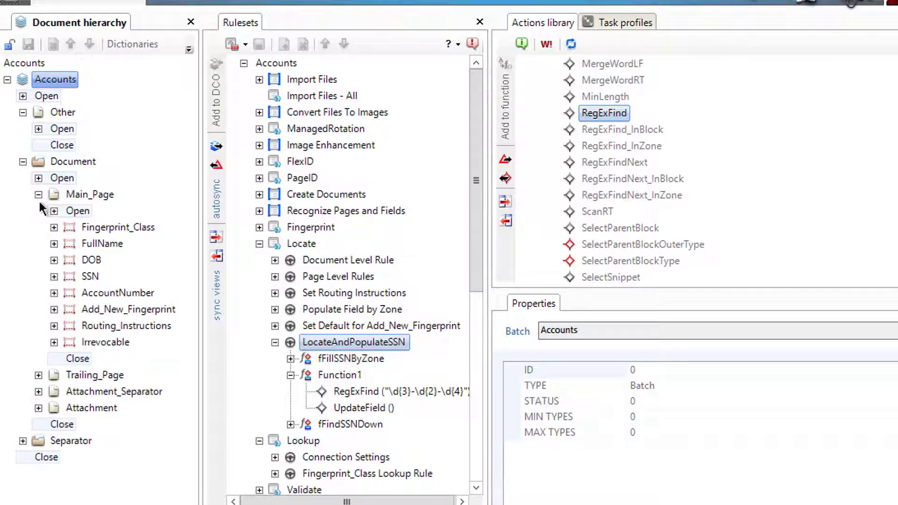
pyautogui.click(54, 277)
pyautogui.click(70, 293)
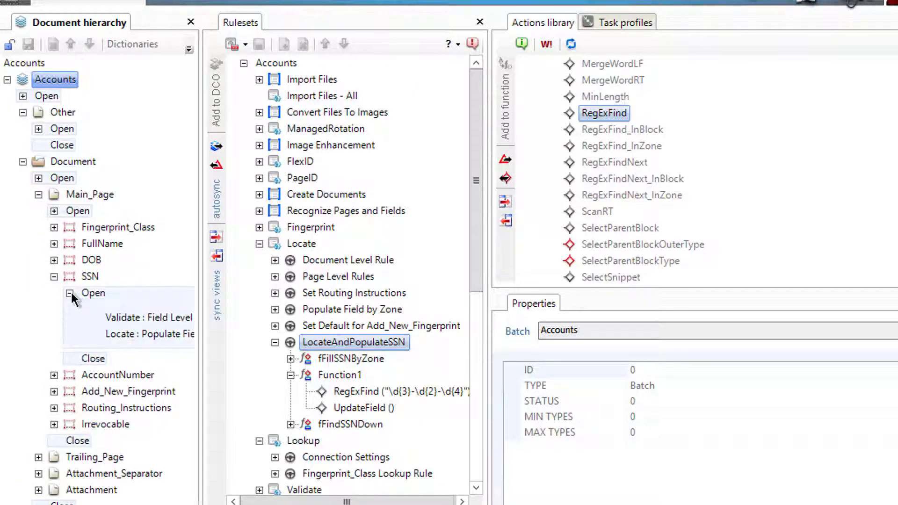
pyautogui.click(127, 339)
pyautogui.moveTo(201, 267); pyautogui.dragTo(226, 281)
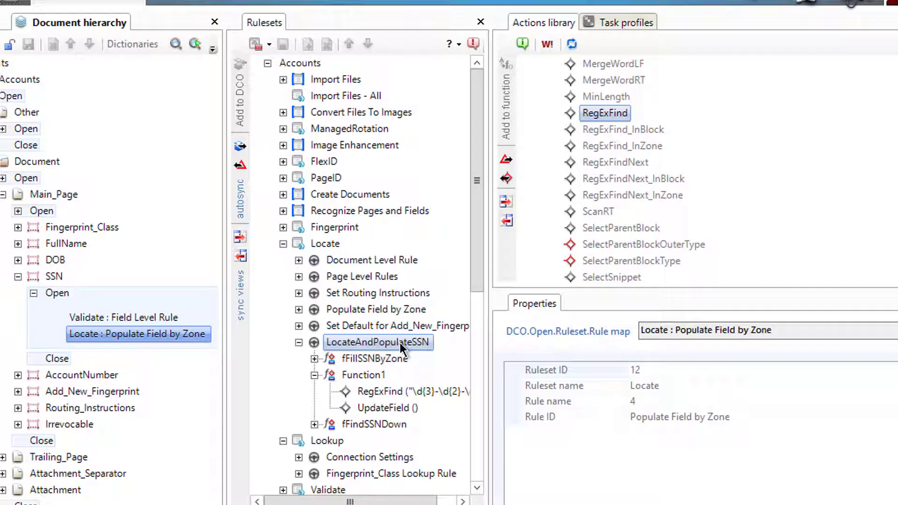
# Unlock the hierarchy, remove Populate Field by Zone from SSN, and attach LocateAndPopulateSSN instead.
pyautogui.click(24, 92)
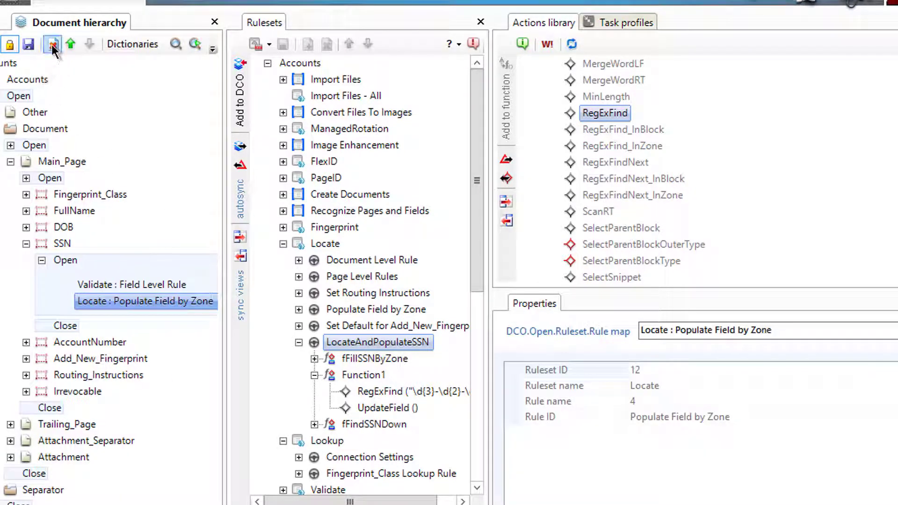
pyautogui.click(53, 44)
pyautogui.click(335, 341)
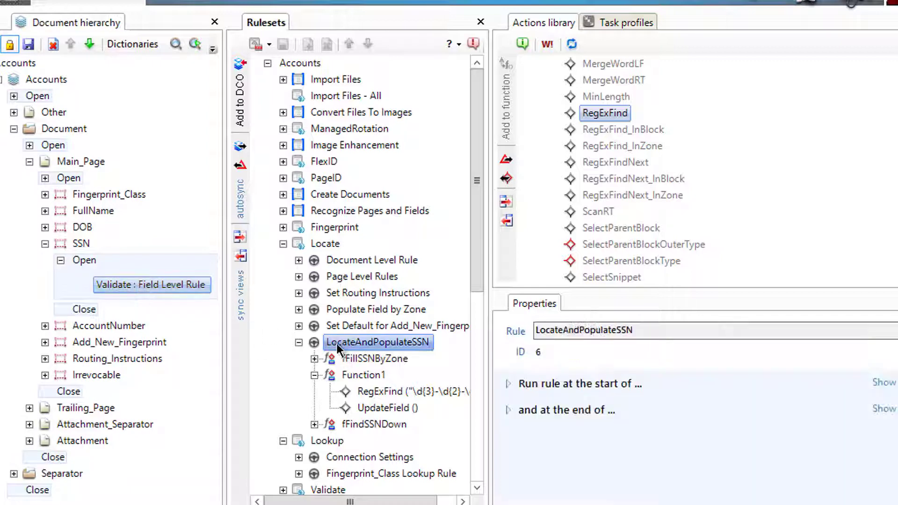
pyautogui.click(240, 103)
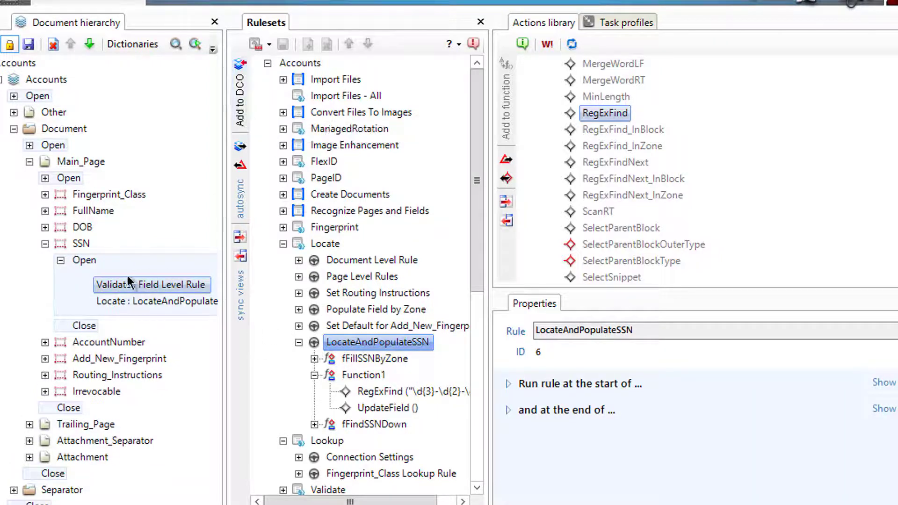
# Compare the FullName, DOB and AccountNumber rule maps, then save the document hierarchy.
pyautogui.click(45, 211)
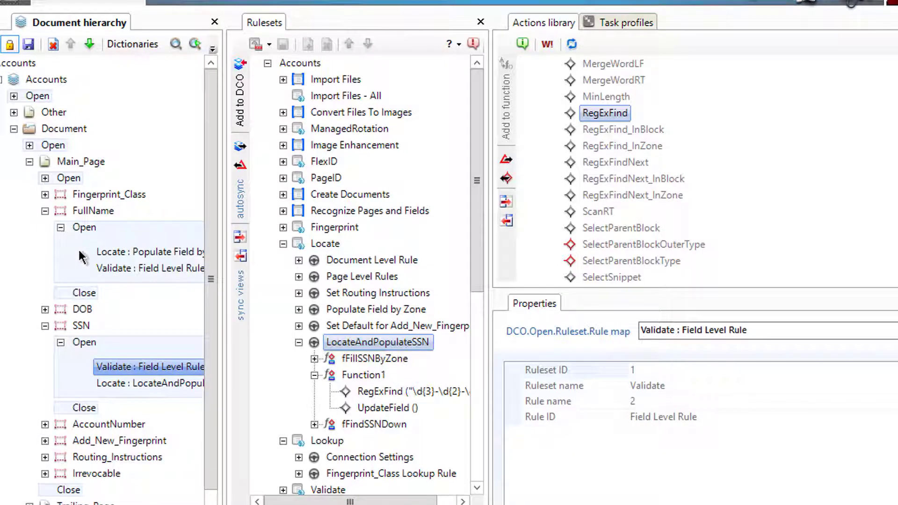
pyautogui.moveTo(223, 257); pyautogui.dragTo(284, 256)
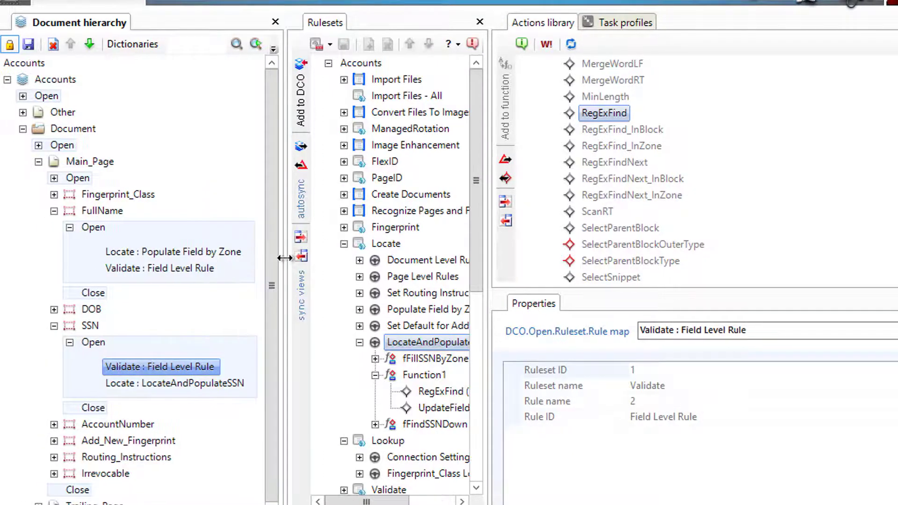
pyautogui.click(54, 309)
pyautogui.click(68, 326)
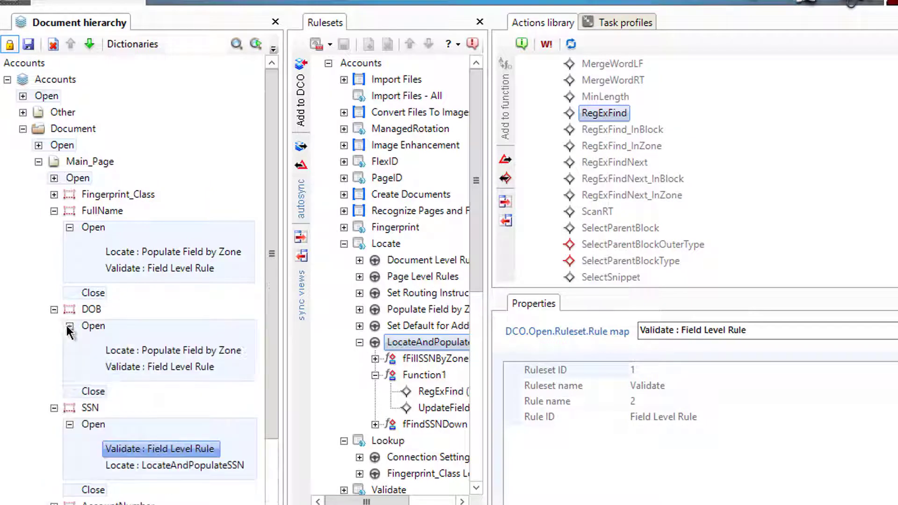
pyautogui.click(54, 309)
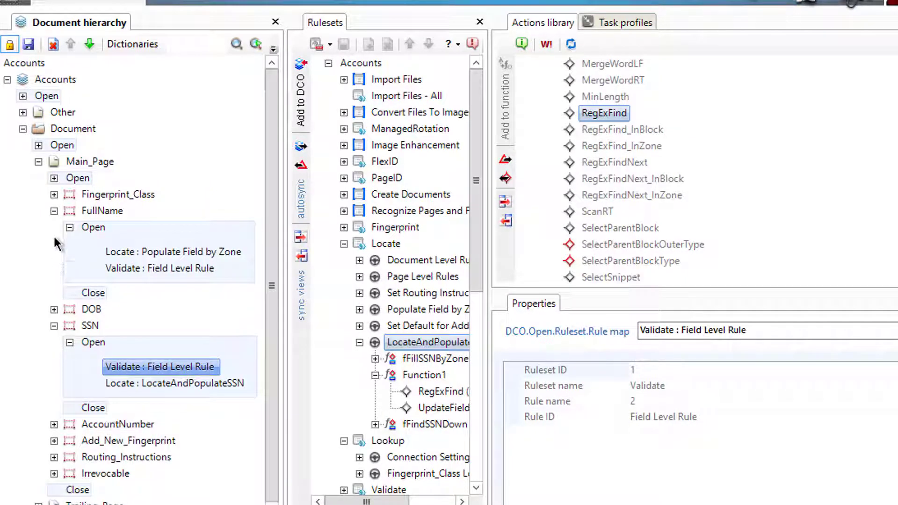
pyautogui.click(54, 211)
pyautogui.click(54, 342)
pyautogui.click(70, 358)
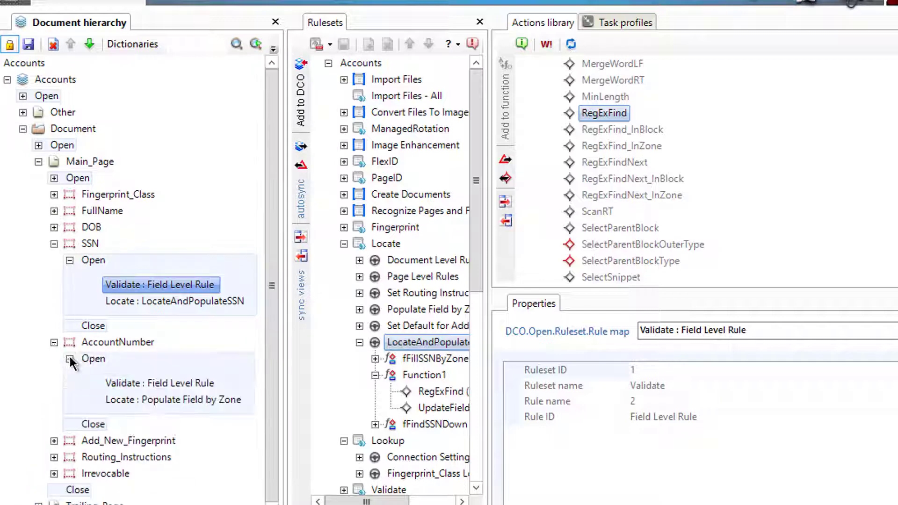
pyautogui.click(70, 358)
pyautogui.click(54, 341)
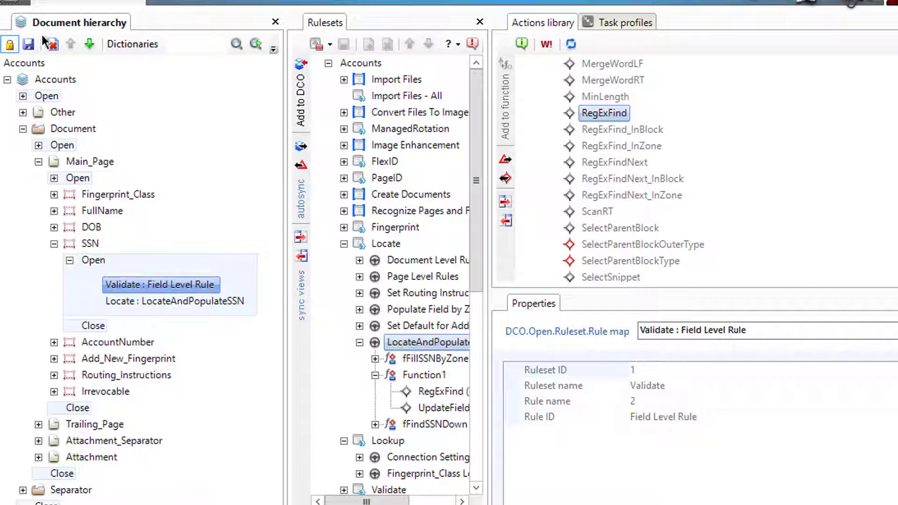
pyautogui.click(28, 45)
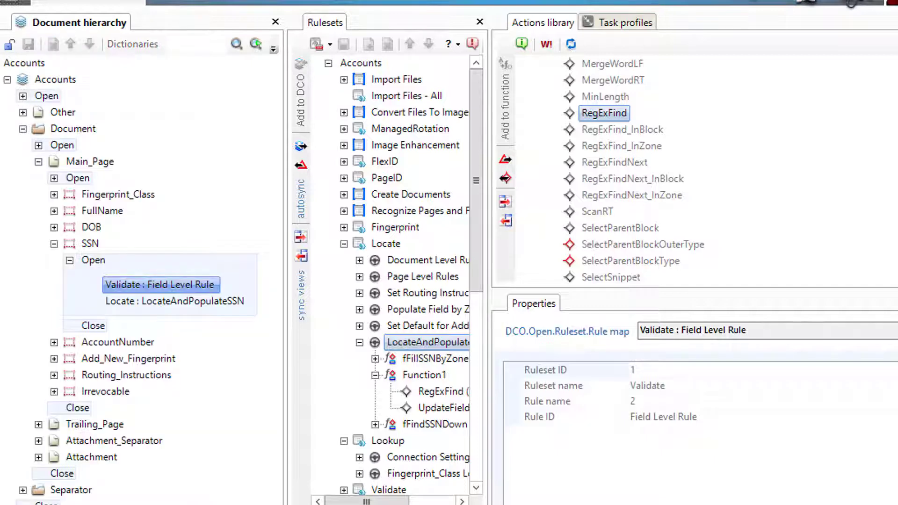
# Rerun Profiler on batch 20180204.000001, keep it running, and view the SSN field's captured Social Security number.
pyautogui.click(356, 6)
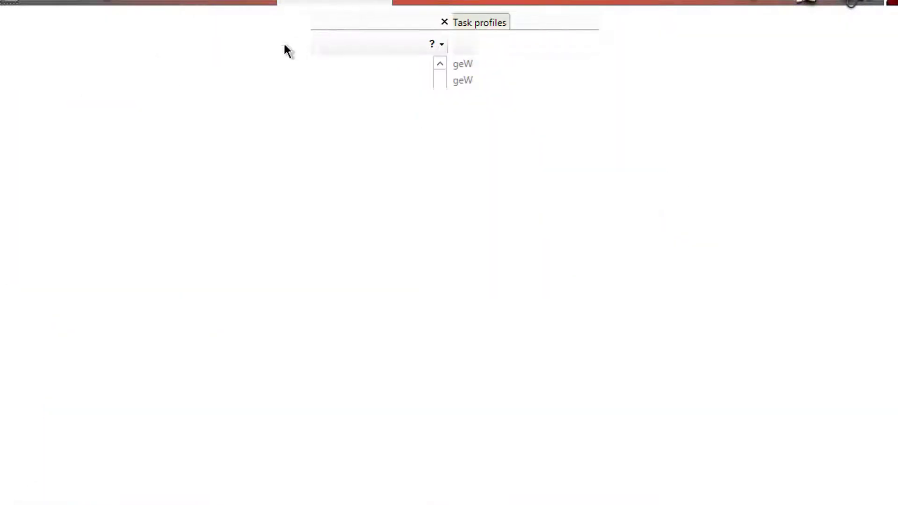
pyautogui.click(84, 161)
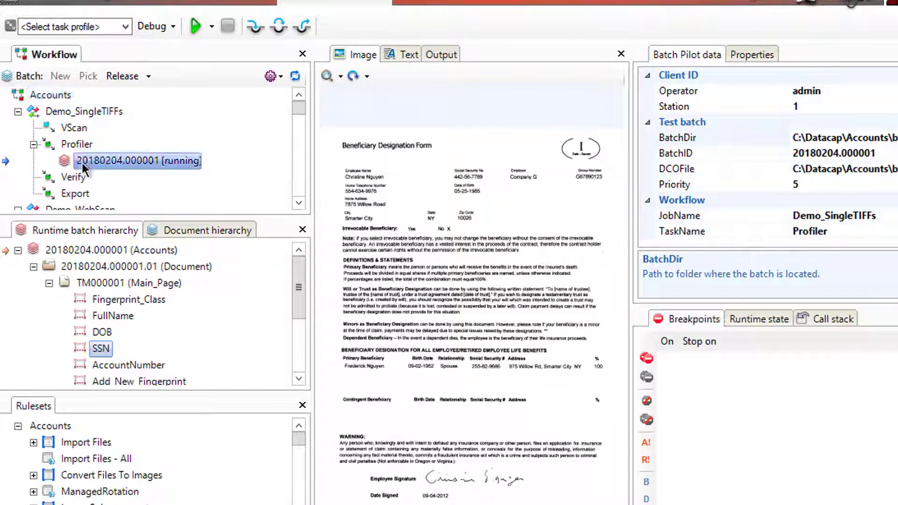
pyautogui.click(124, 27)
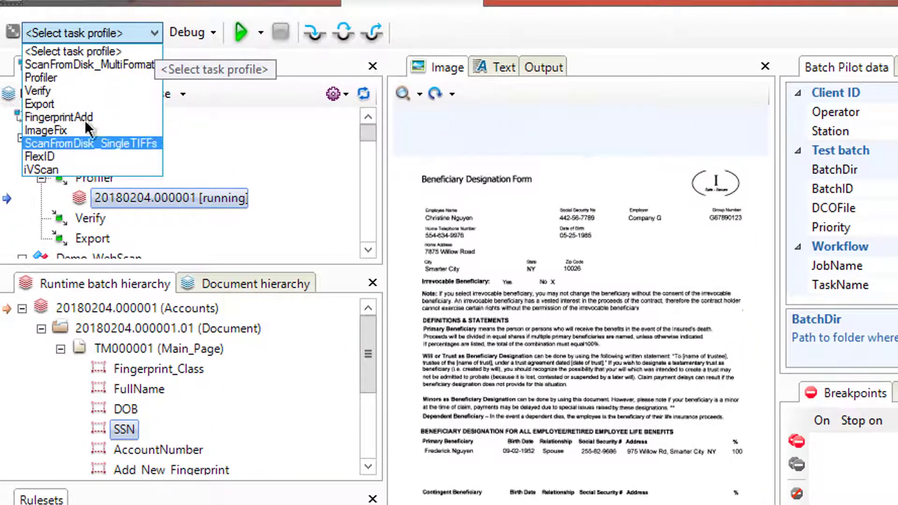
pyautogui.click(79, 78)
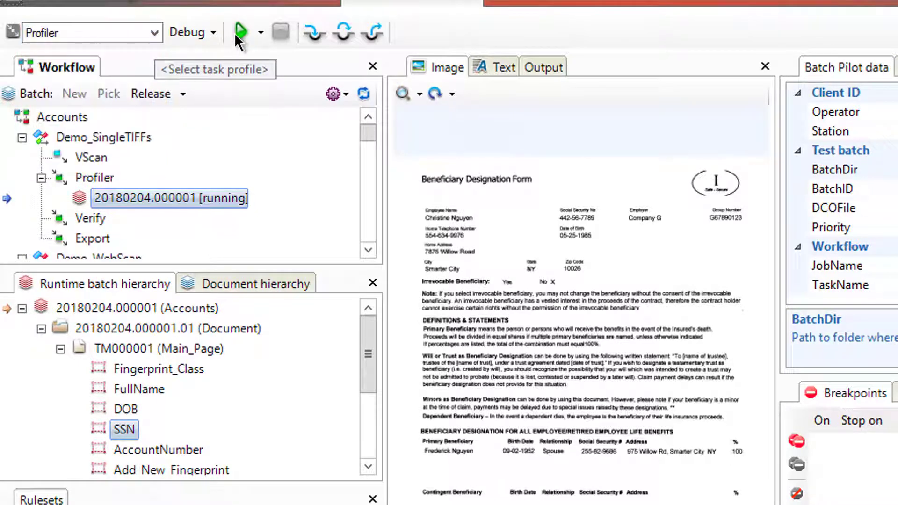
pyautogui.click(240, 31)
pyautogui.click(607, 499)
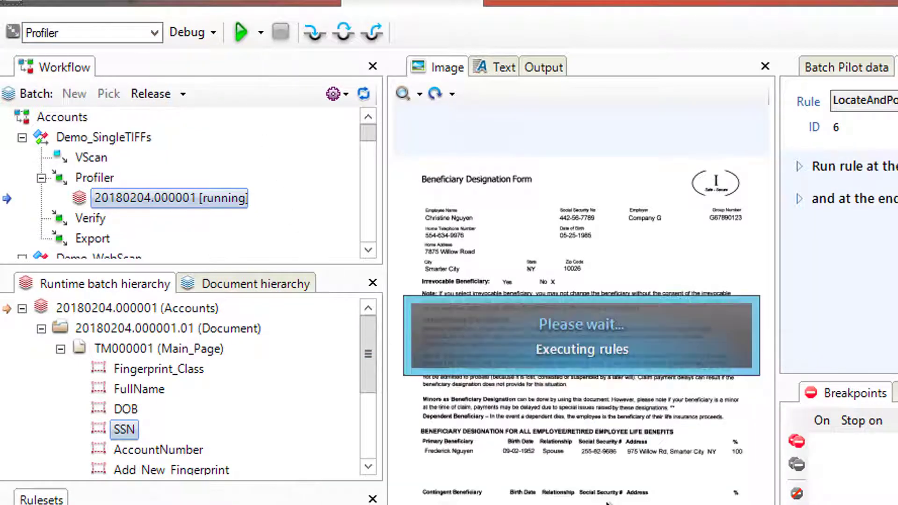
pyautogui.click(728, 450)
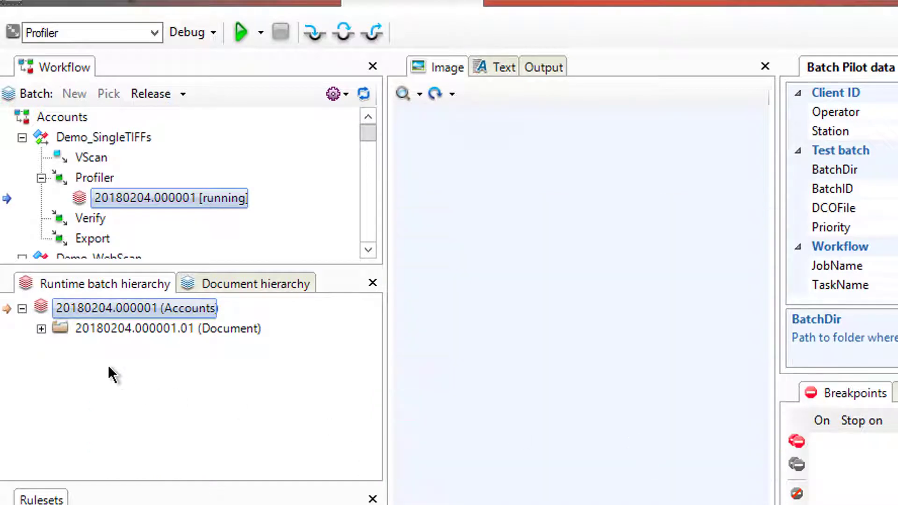
pyautogui.click(40, 329)
pyautogui.click(60, 348)
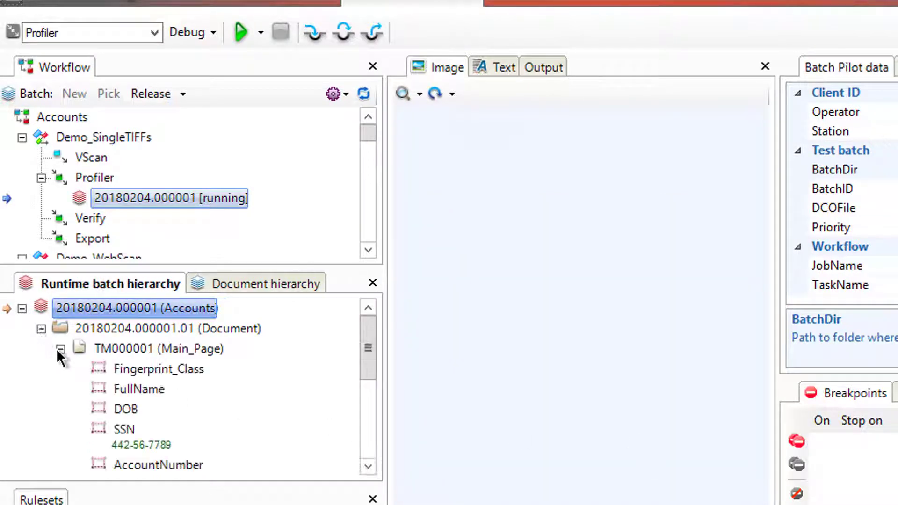
pyautogui.click(125, 432)
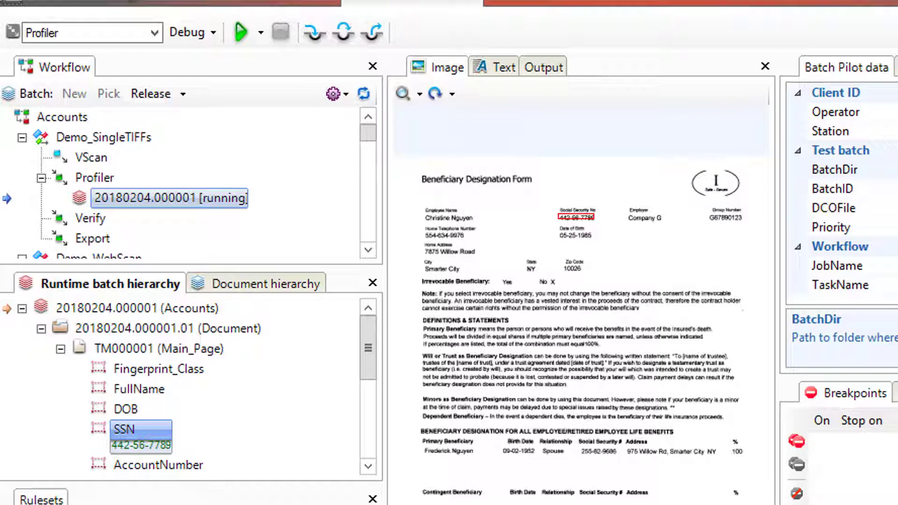
# Open beneficiaries-ira-hsa_filled.pdf from the samps folder and scroll through its owner, account and beneficiary sections.
pyautogui.hotkey('alt', 'Tab')
pyautogui.click(543, 359)
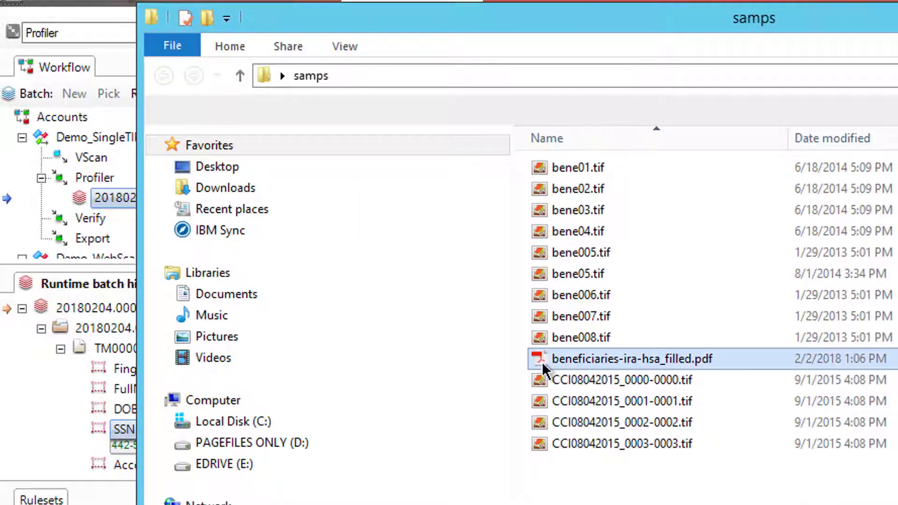
pyautogui.doubleClick(542, 361)
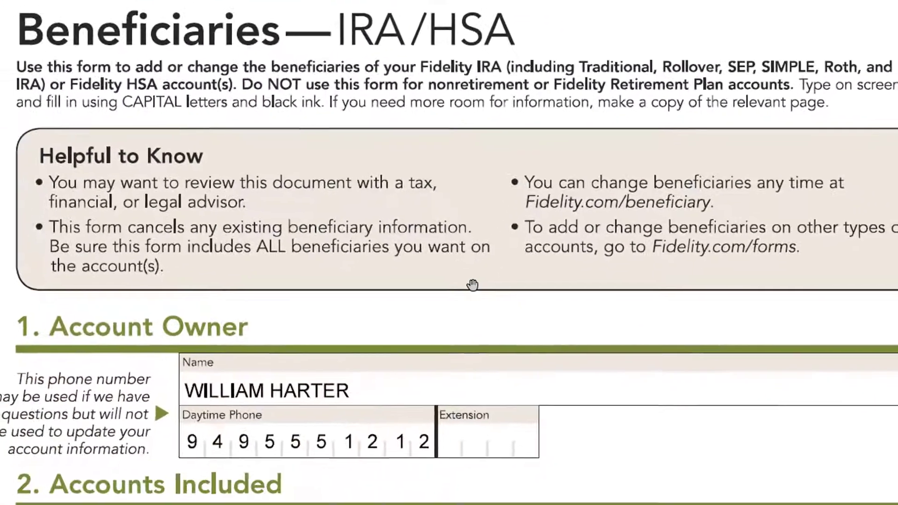
pyautogui.scroll(-4, 472, 284)
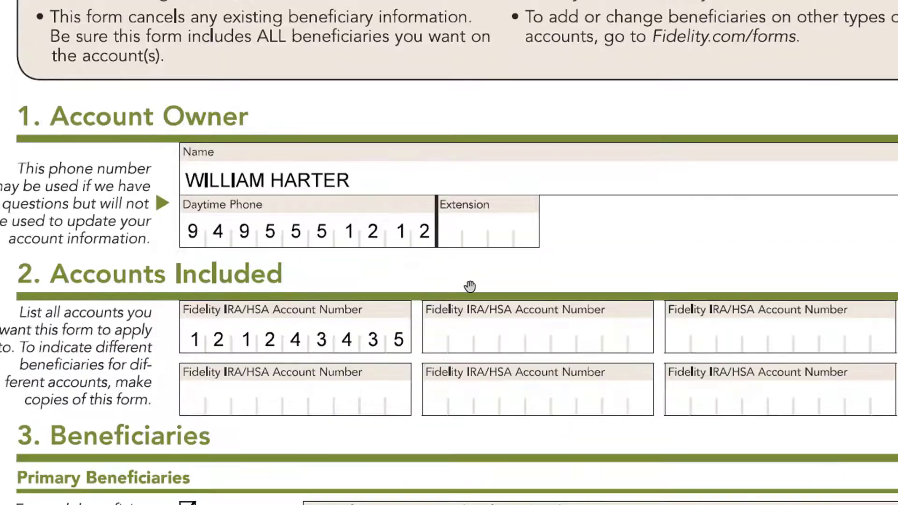
pyautogui.scroll(-1, 410, 277)
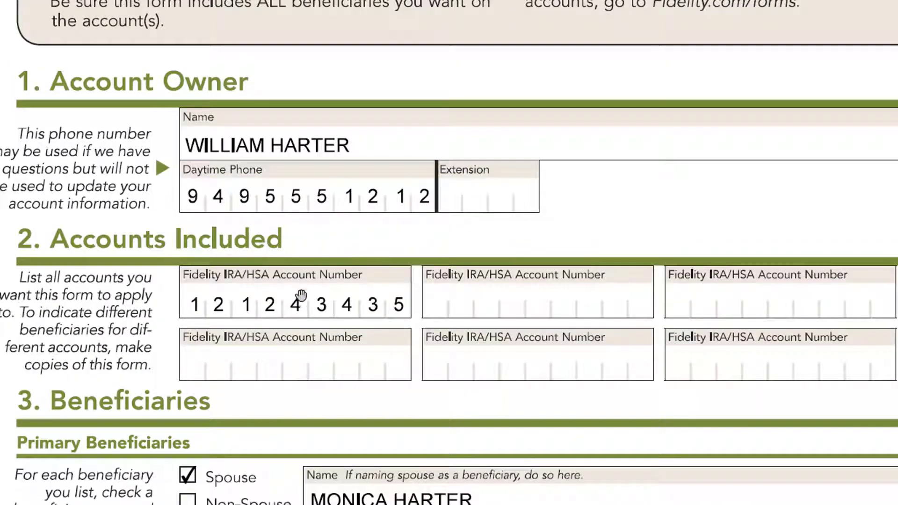
pyautogui.scroll(-1, 251, 262)
pyautogui.scroll(-2, 315, 322)
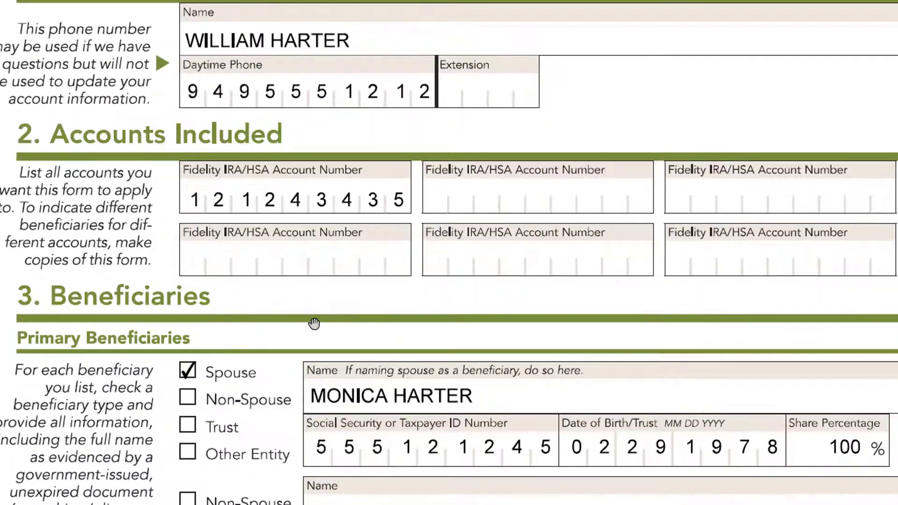
pyautogui.scroll(-5, 314, 324)
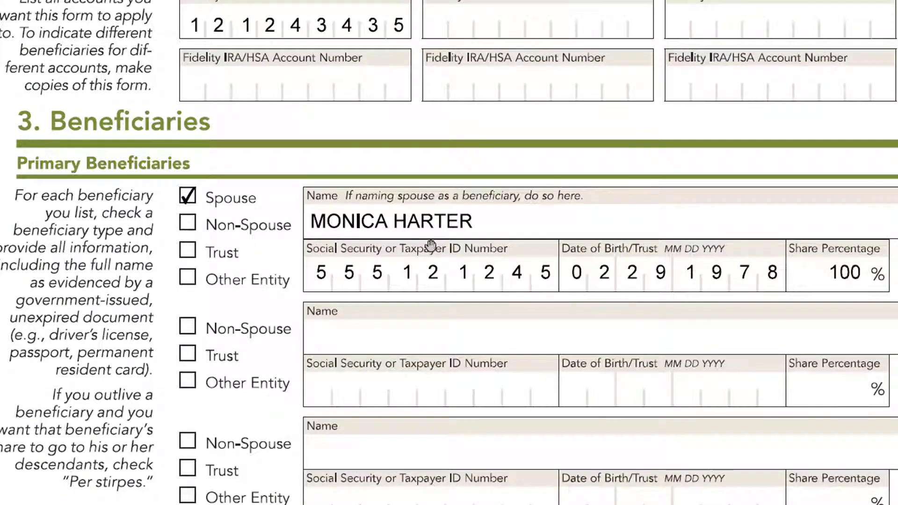
pyautogui.scroll(12, 430, 245)
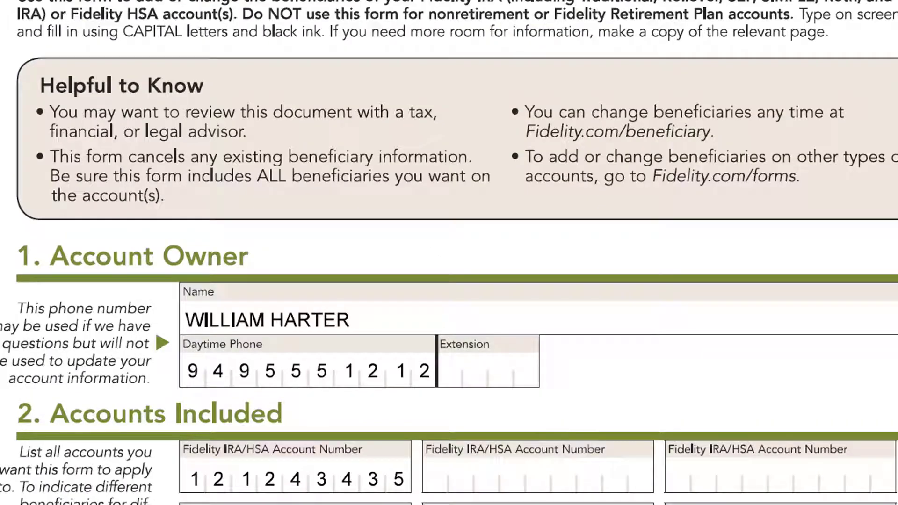
pyautogui.scroll(-2, 273, 150)
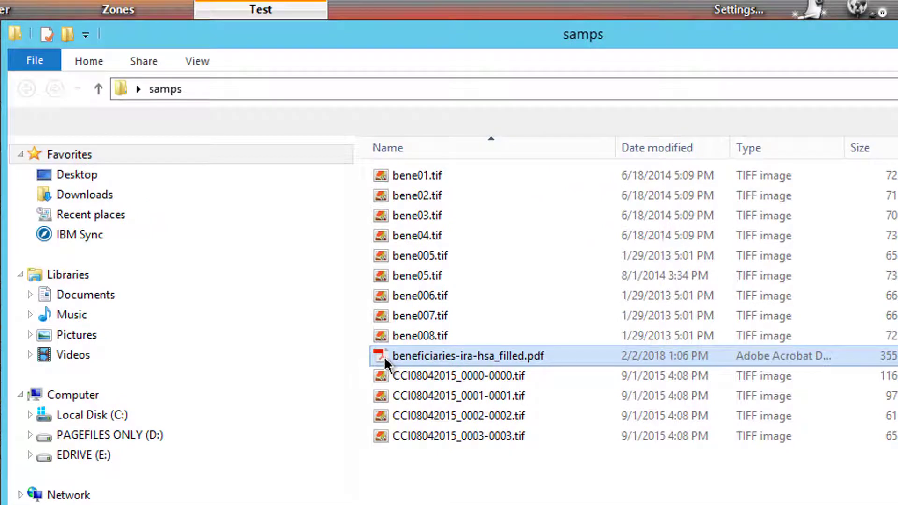
# Paste beneficiaries-ira-hsa_filled.pdf into the C:\Datacap\Accounts\images\Input_MultiFormat folder.
pyautogui.rightClick(384, 356)
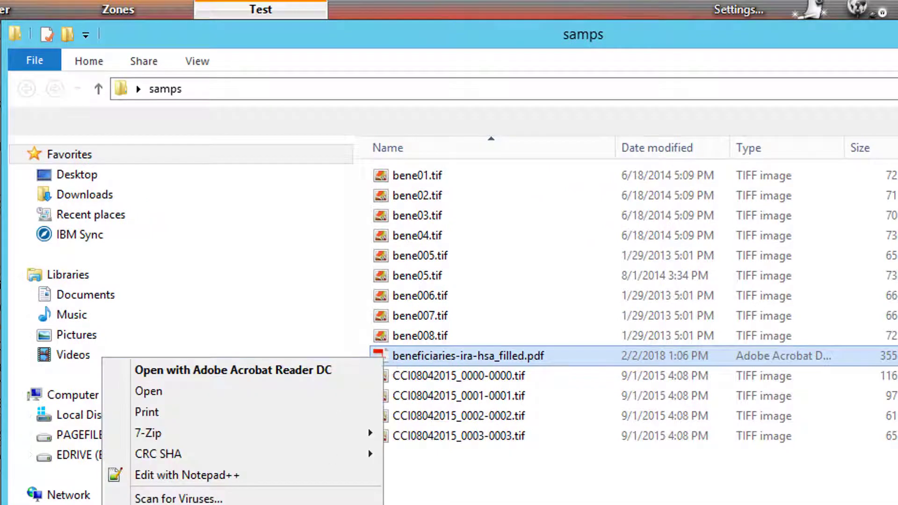
pyautogui.press('Escape')
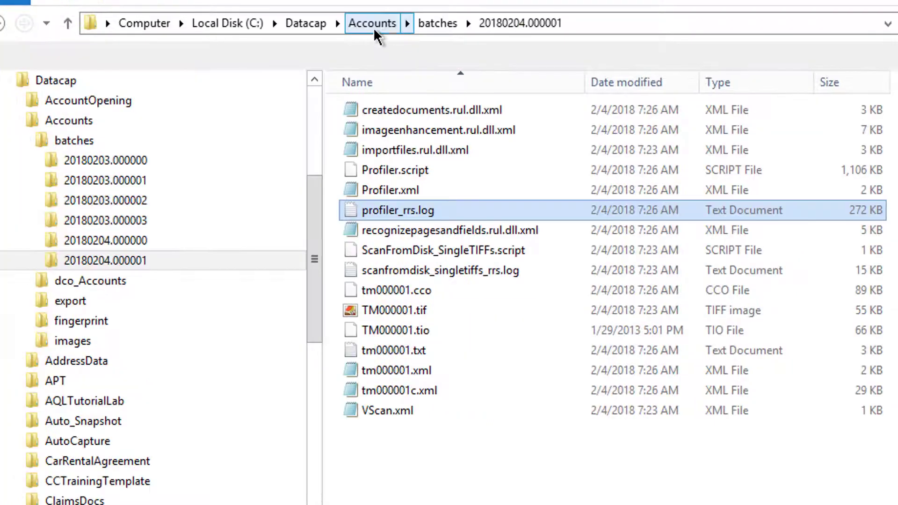
pyautogui.click(372, 24)
pyautogui.doubleClick(363, 192)
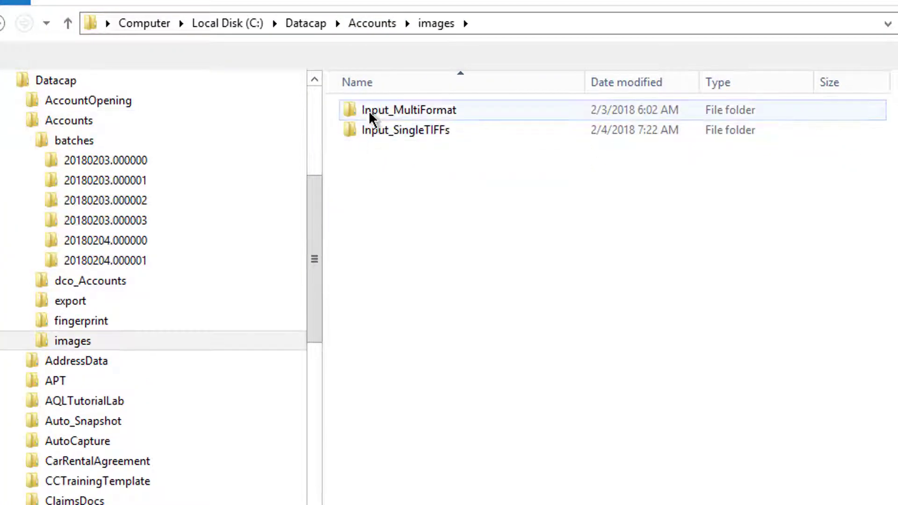
pyautogui.doubleClick(380, 113)
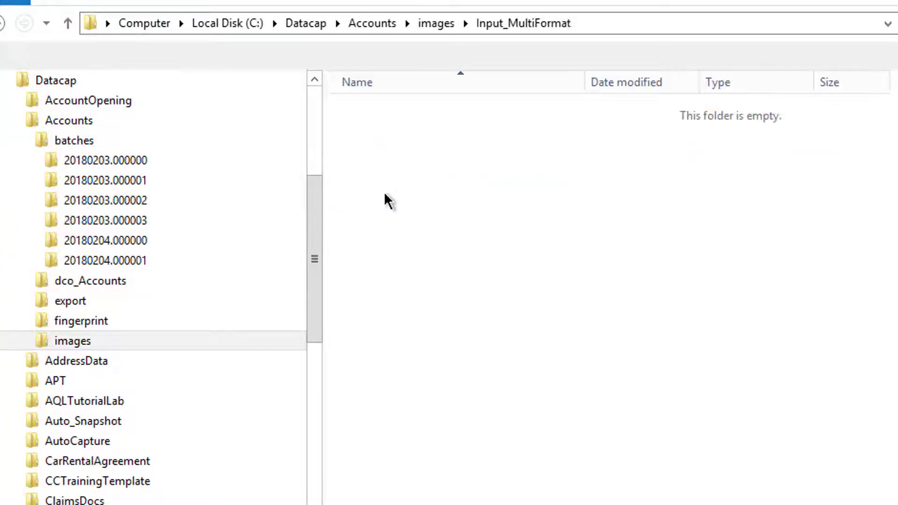
pyautogui.hotkey('ctrl', 'v')
pyautogui.click(439, 361)
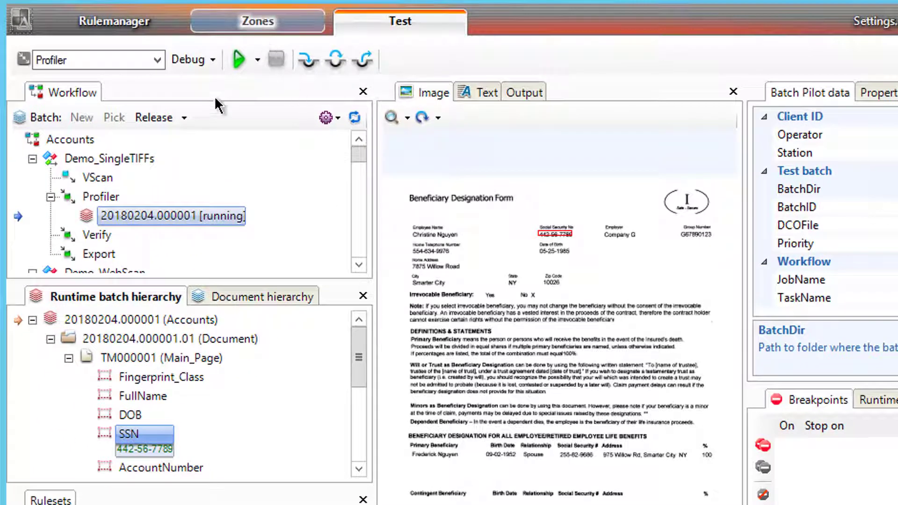
# Cancel the old running test batch.
pyautogui.rightClick(111, 215)
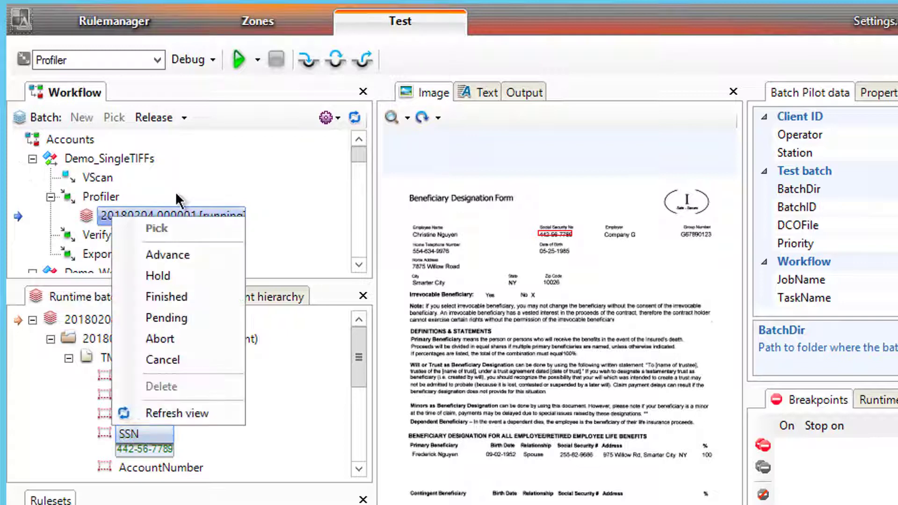
pyautogui.click(170, 365)
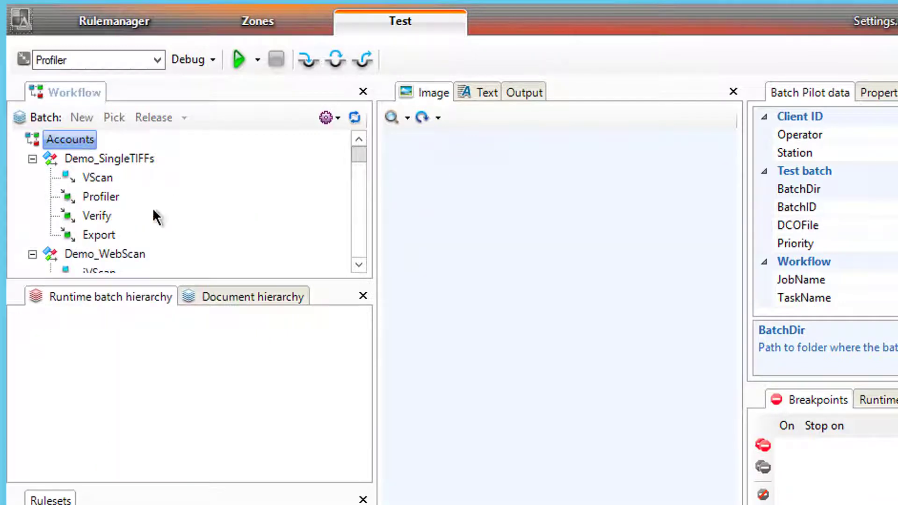
pyautogui.click(357, 225)
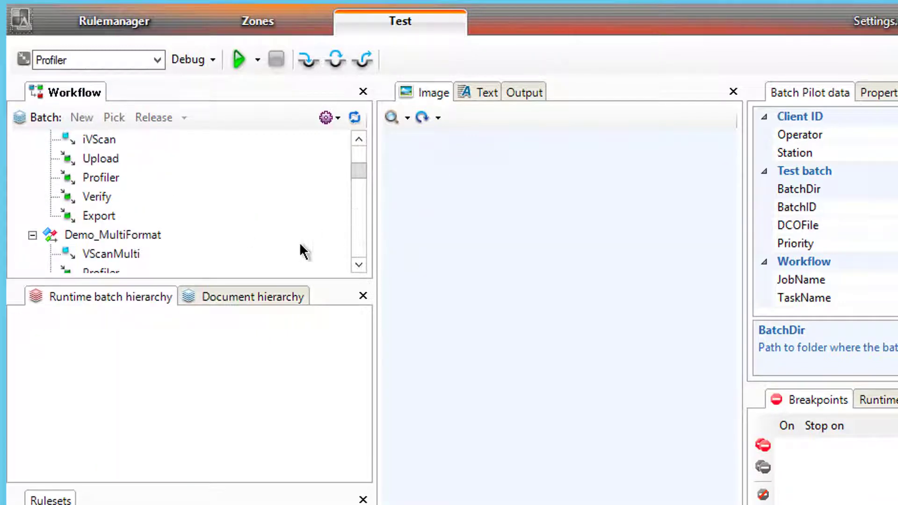
# Create a new Demo_MultiFormat batch at VScanMulti and process it with ScanFromDisk_MultiFormat rules.
pyautogui.click(136, 252)
pyautogui.rightClick(163, 251)
pyautogui.click(183, 257)
pyautogui.click(146, 68)
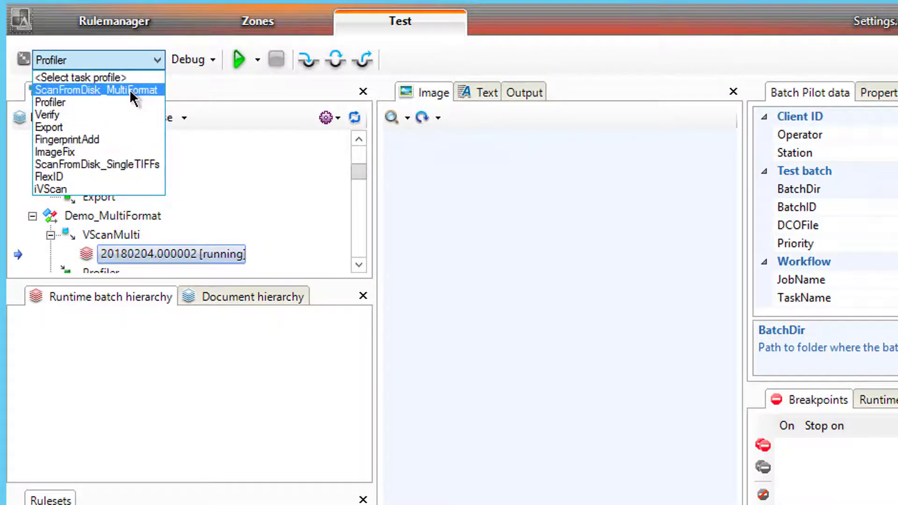
pyautogui.press('Escape')
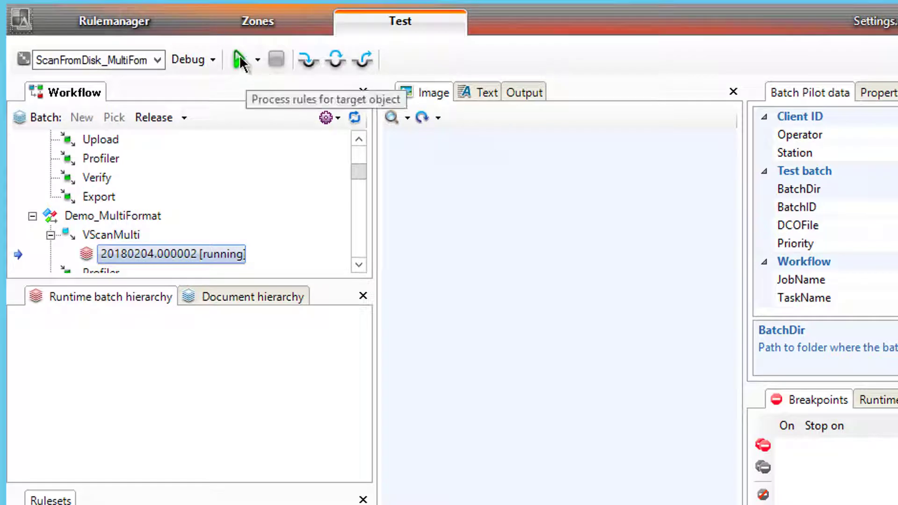
pyautogui.click(240, 60)
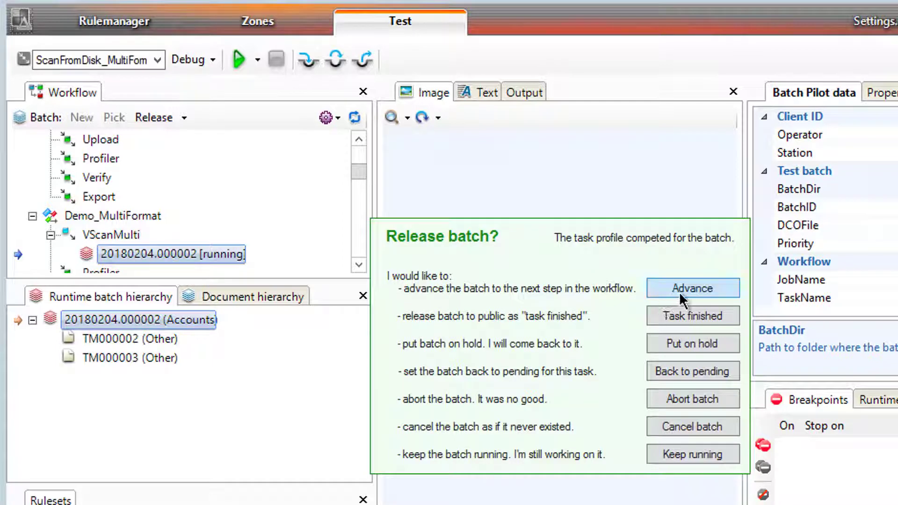
# Advance the batch to Profiler, run its rules, and check TM000002's SSN field, which reads 'beneficiary'.
pyautogui.click(679, 292)
pyautogui.click(247, 62)
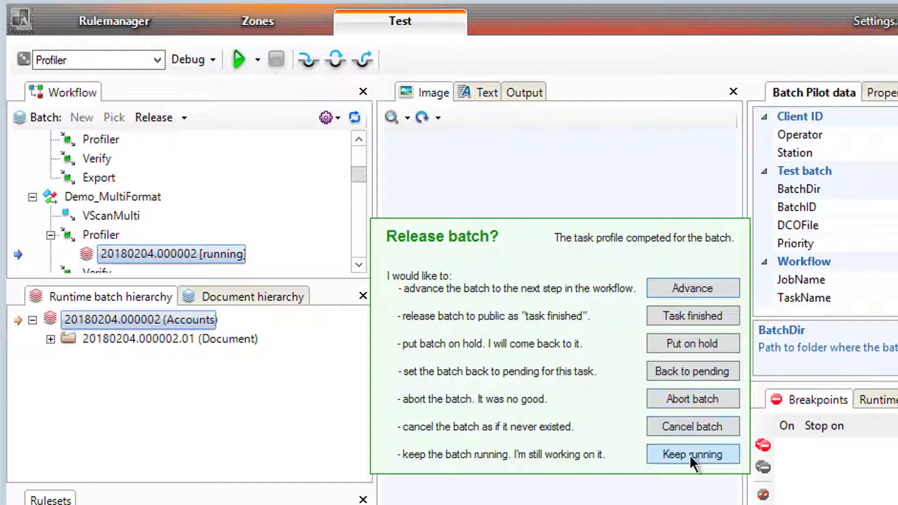
pyautogui.click(689, 454)
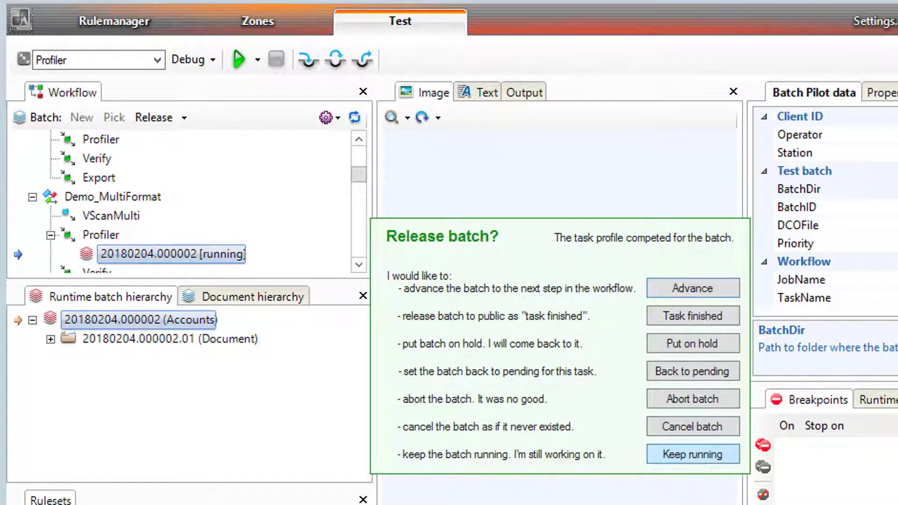
pyautogui.click(51, 339)
pyautogui.click(68, 358)
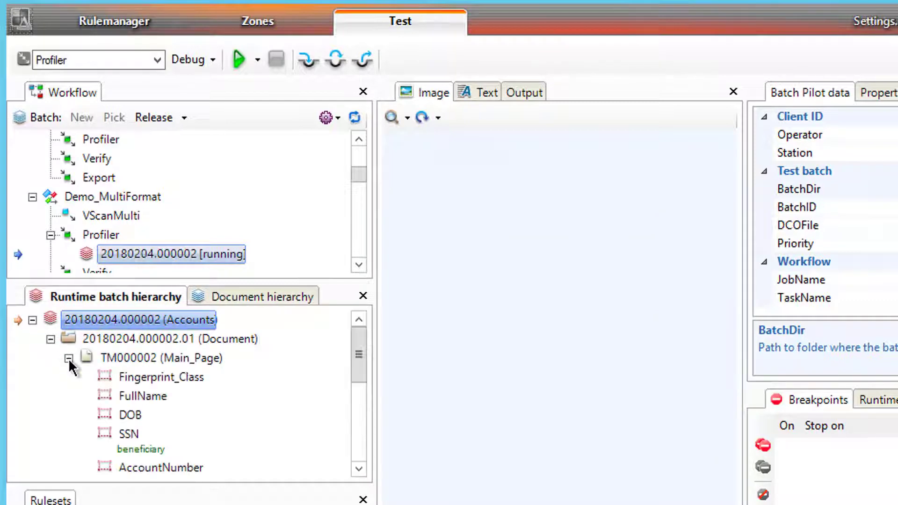
pyautogui.click(68, 358)
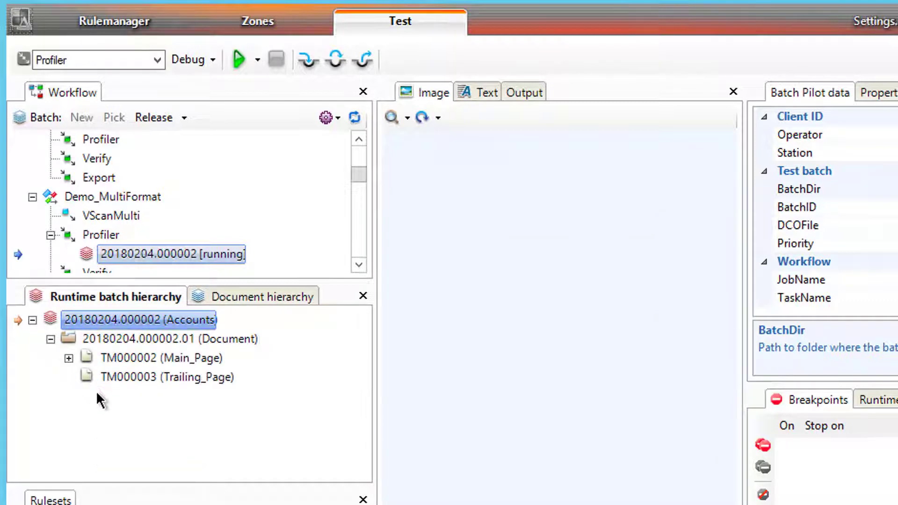
pyautogui.click(68, 358)
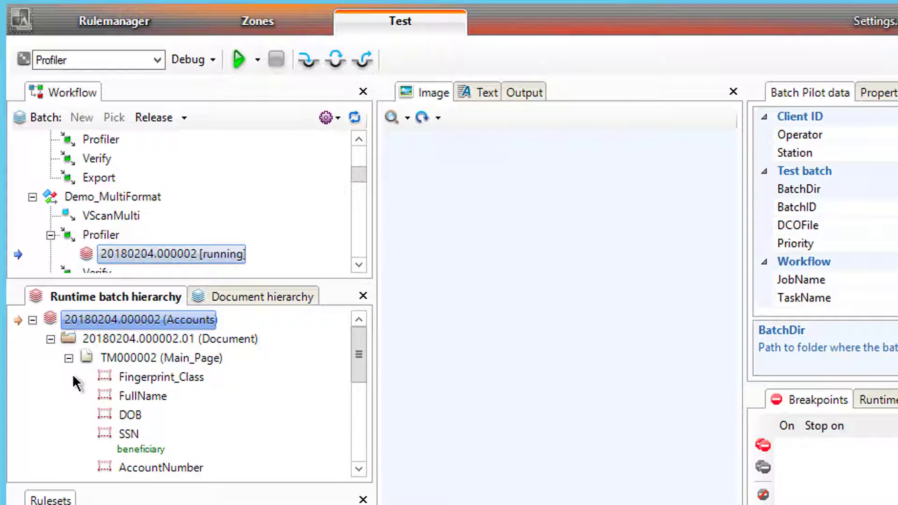
pyautogui.click(136, 440)
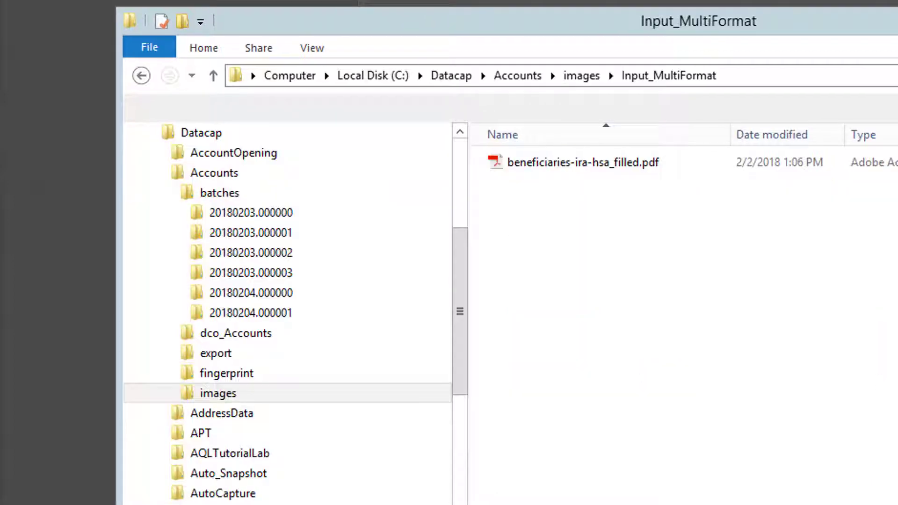
# Open the Accounts batches folder, showing the new 20180204.000002 batch folder.
pyautogui.click(501, 76)
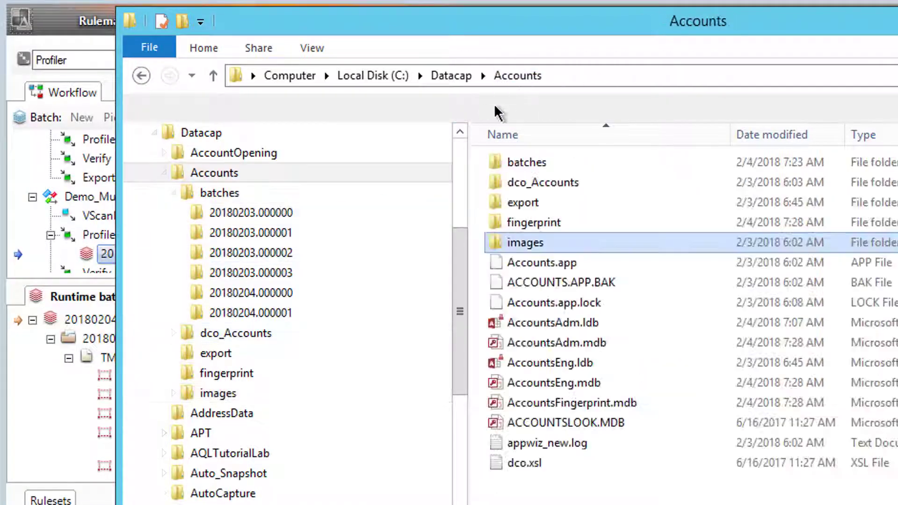
pyautogui.doubleClick(512, 166)
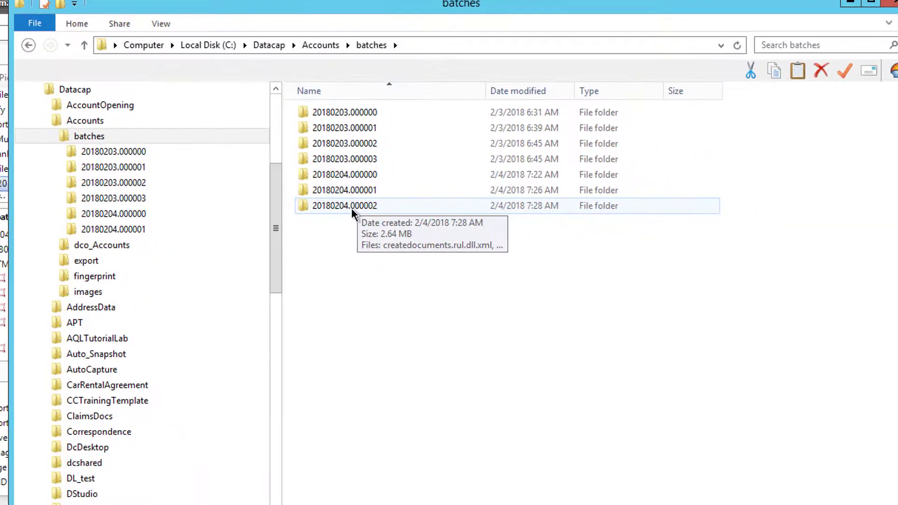
# Open batch 20180204.000002's tm000002.txt in Notepad++ and close the outdated file tabs.
pyautogui.doubleClick(559, 283)
pyautogui.rightClick(336, 315)
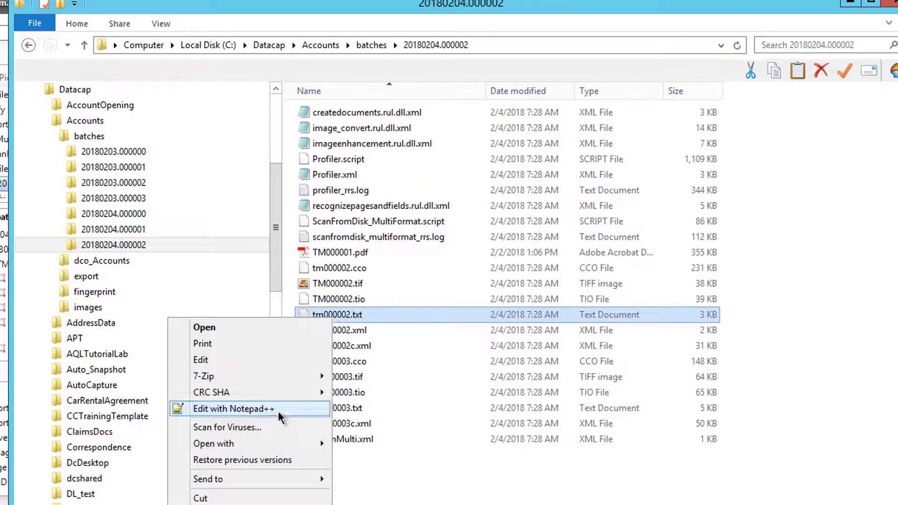
pyautogui.click(280, 355)
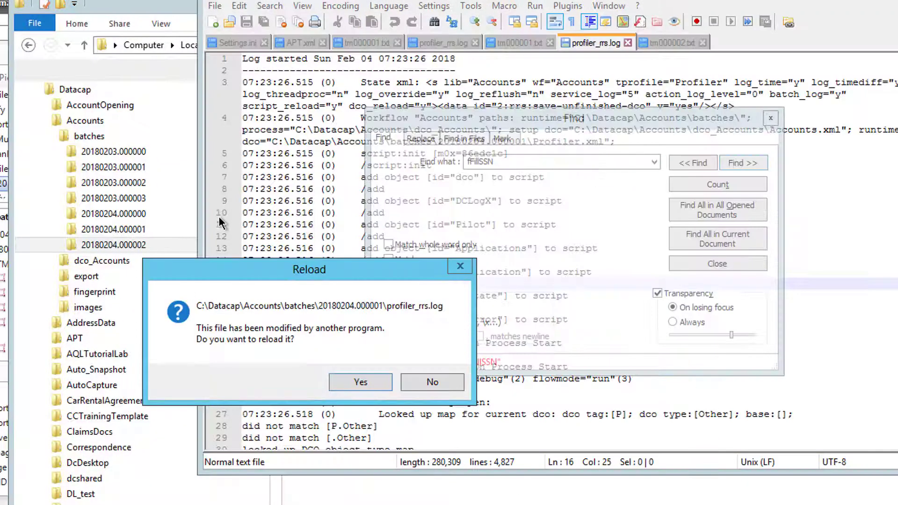
pyautogui.click(361, 382)
pyautogui.click(475, 42)
pyautogui.click(473, 42)
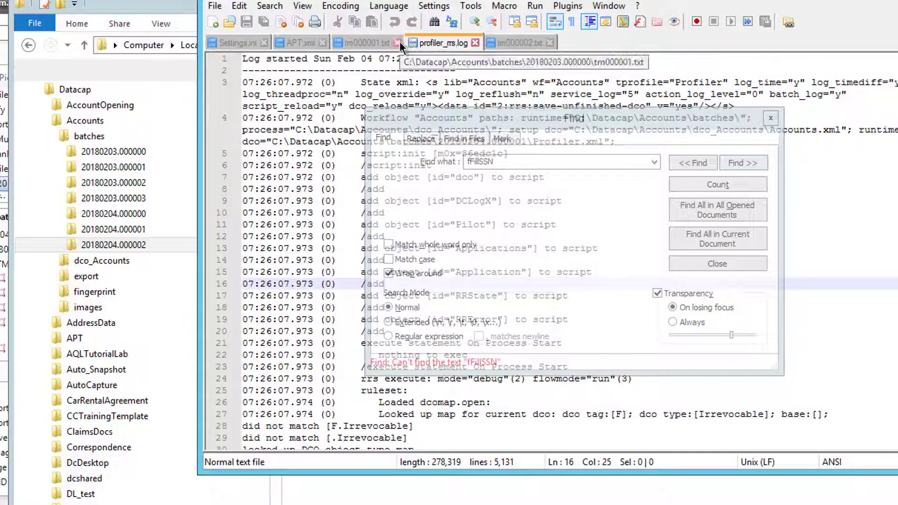
pyautogui.click(397, 42)
pyautogui.click(399, 43)
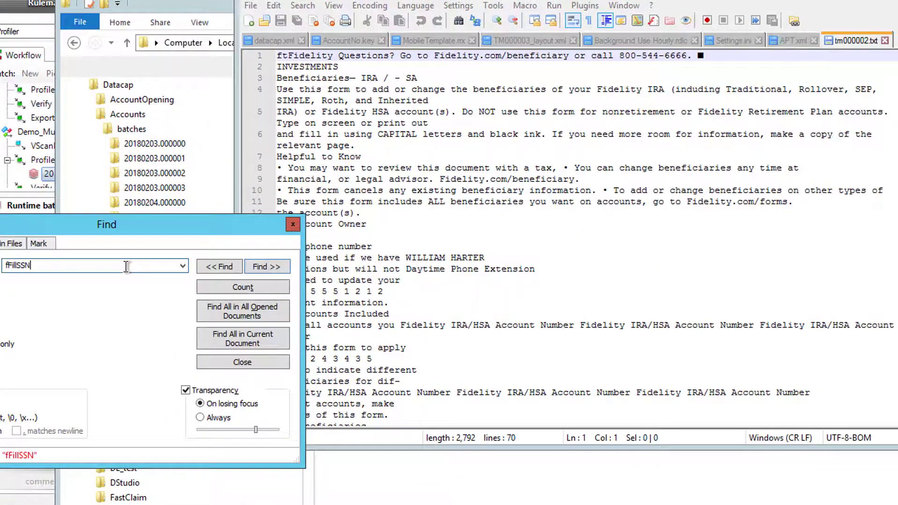
# Search the text for 'social' and select the SSN digits on line 39.
pyautogui.hotkey('ctrl', 'f')
pyautogui.write('social')
pyautogui.press('Return')
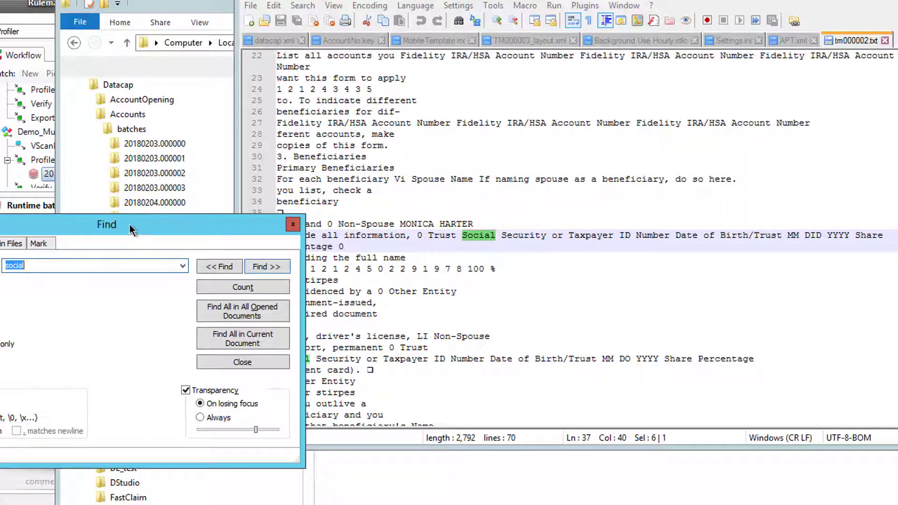
pyautogui.moveTo(140, 230); pyautogui.dragTo(13, 178)
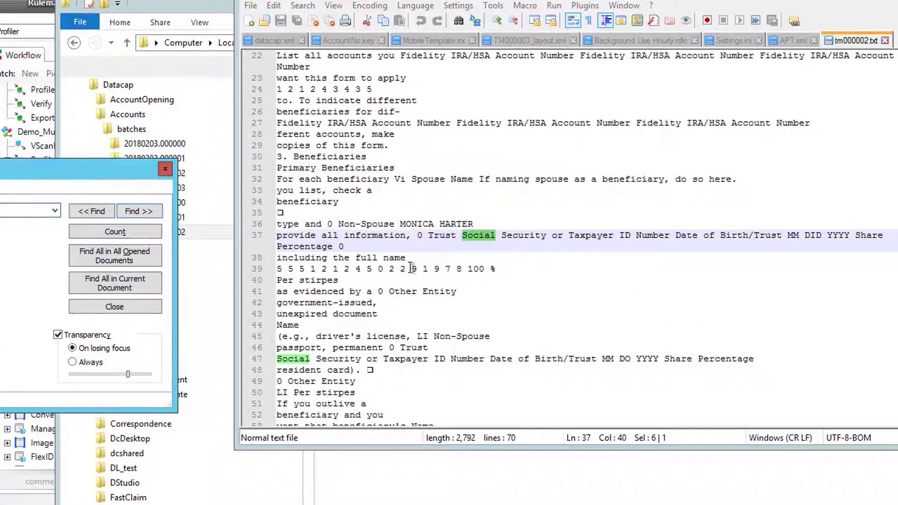
pyautogui.moveTo(279, 269); pyautogui.dragTo(375, 271)
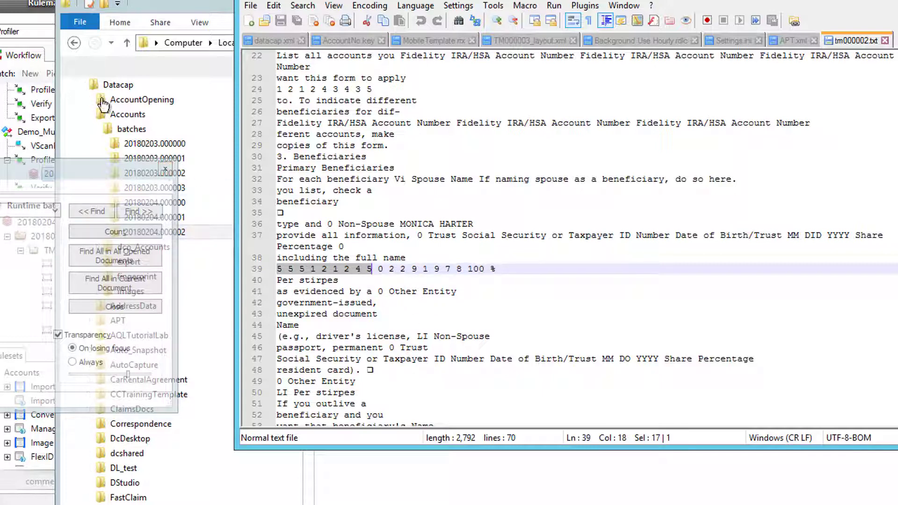
# Advance batch 20180204.000002 from Profiler to Verify and set it to pending.
pyautogui.click(154, 279)
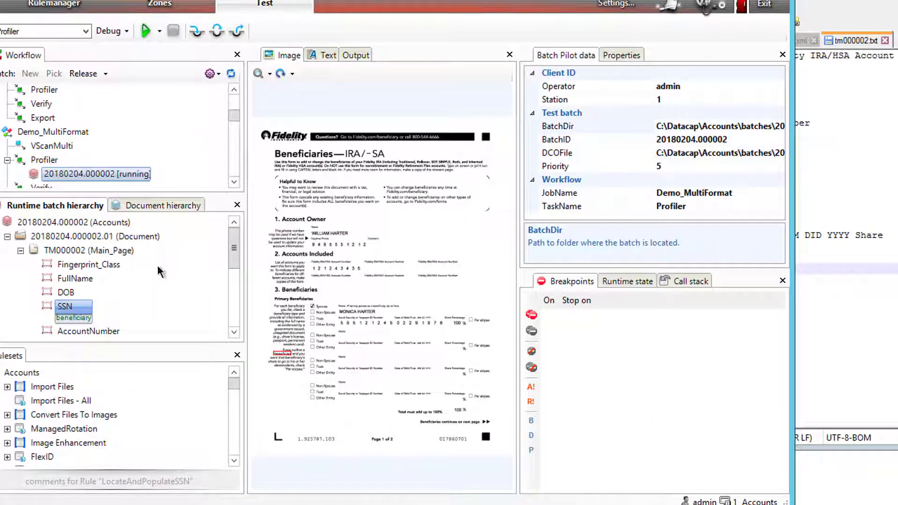
pyautogui.rightClick(54, 173)
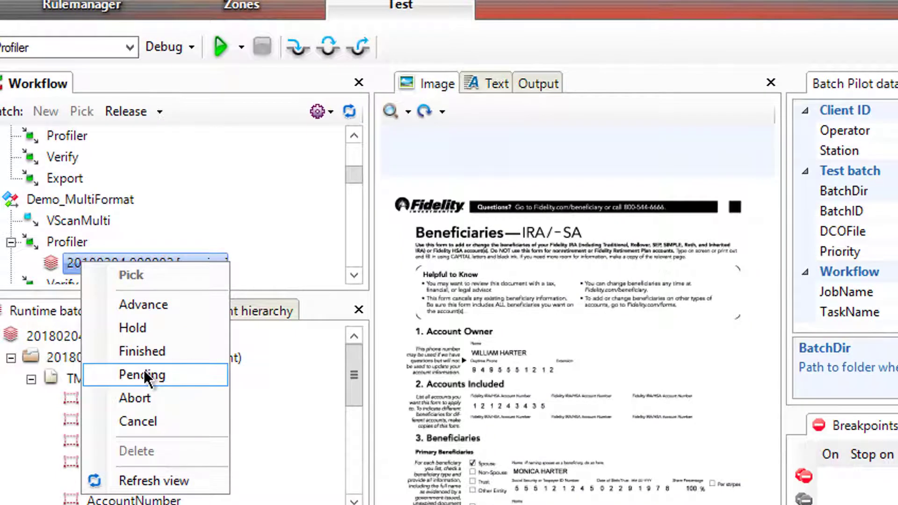
pyautogui.click(140, 304)
pyautogui.rightClick(107, 265)
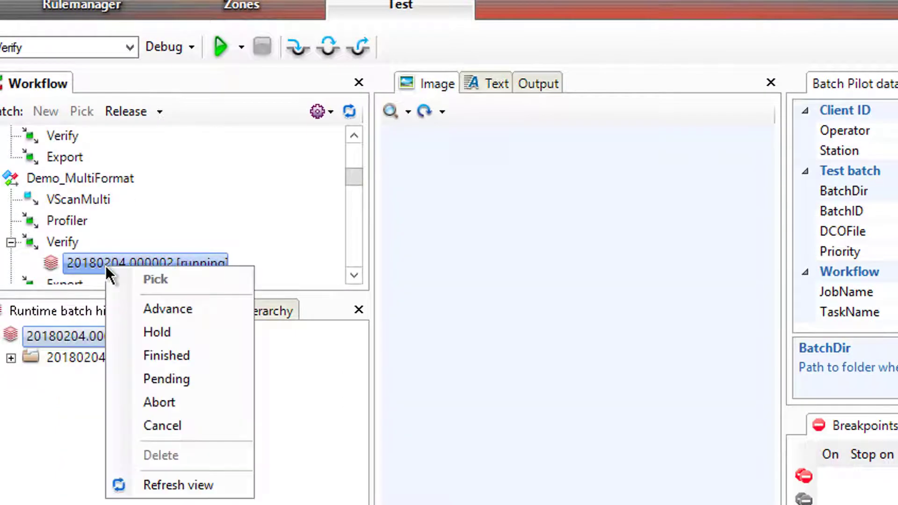
pyautogui.click(166, 380)
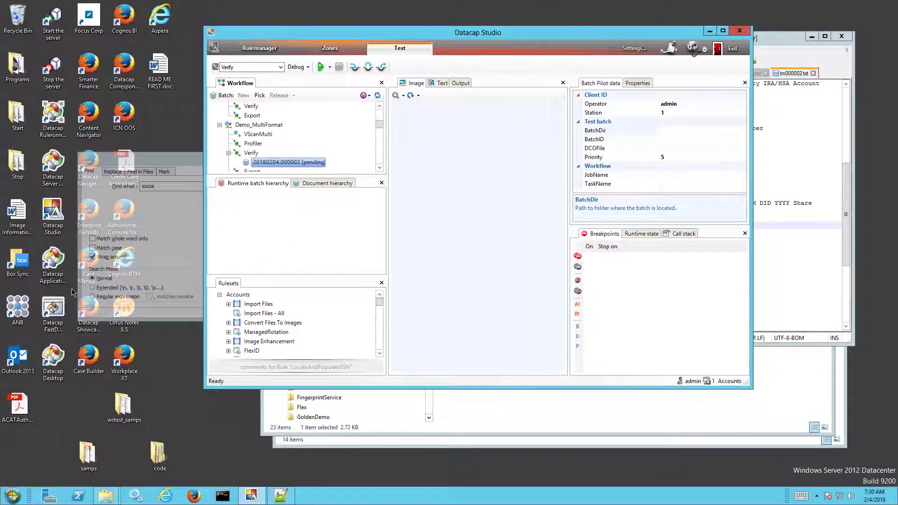
# Launch Datacap Desktop, open batch 20180204.000002 in Verify, and type 'Beneficiary' into Fingerprint_Class.
pyautogui.doubleClick(53, 359)
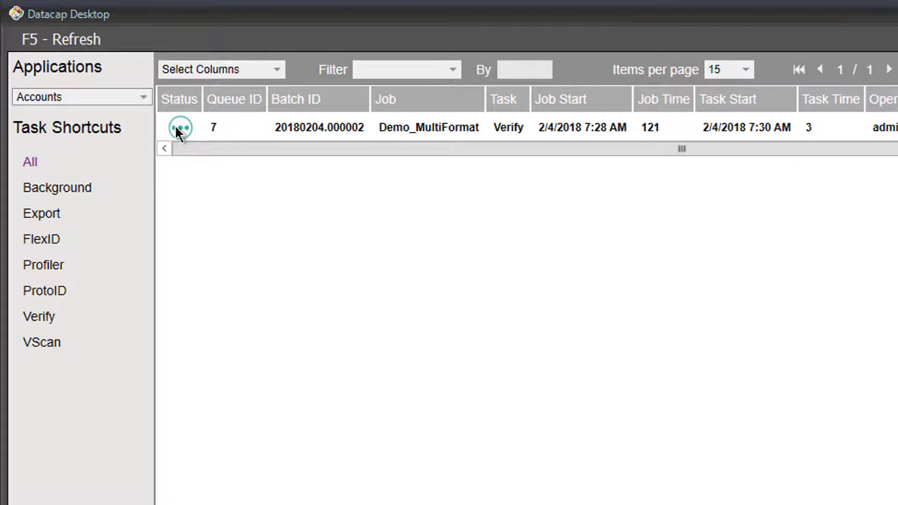
pyautogui.doubleClick(178, 127)
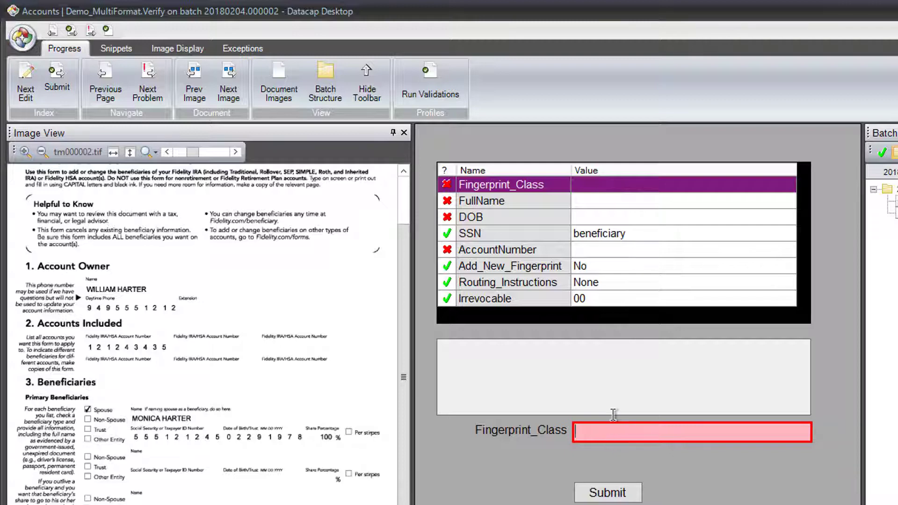
pyautogui.write('BeneficiaryDes')
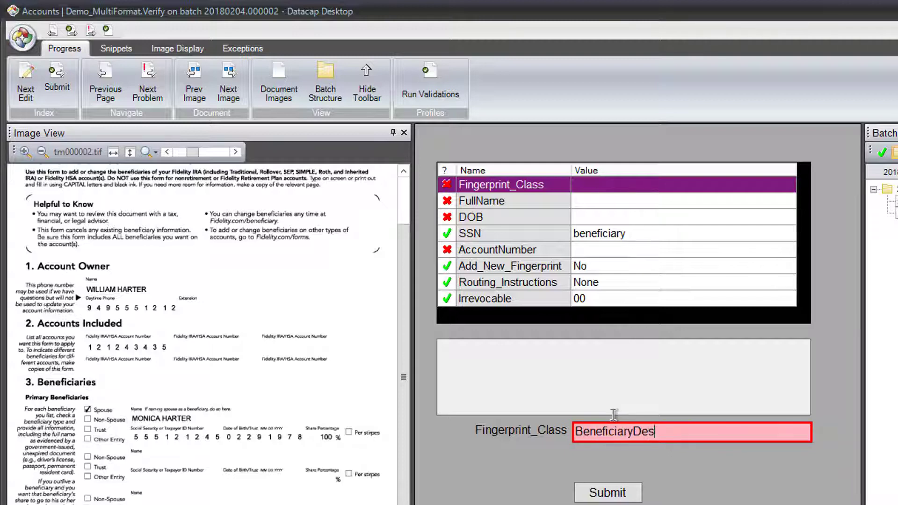
# Capture the beneficiary's SSN digits from the image into the SSN field, then put the batch on hold.
pyautogui.click(588, 239)
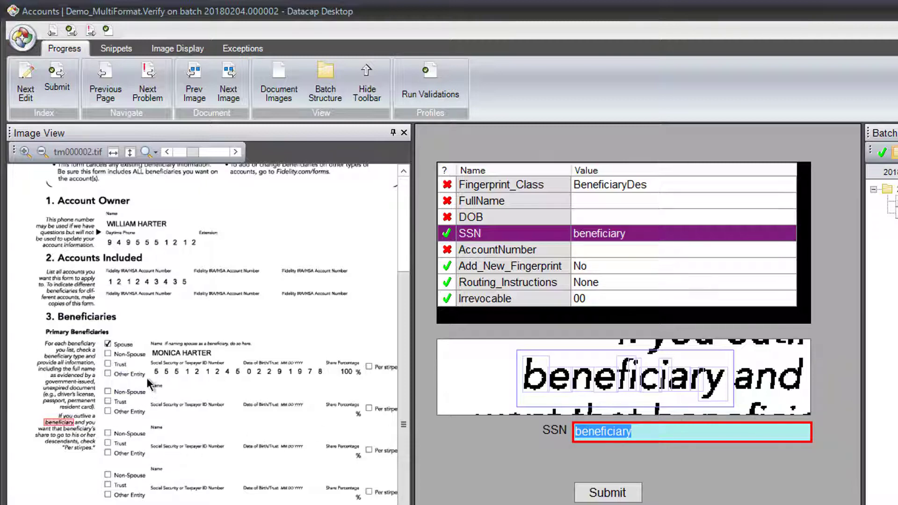
pyautogui.moveTo(153, 367); pyautogui.dragTo(240, 374)
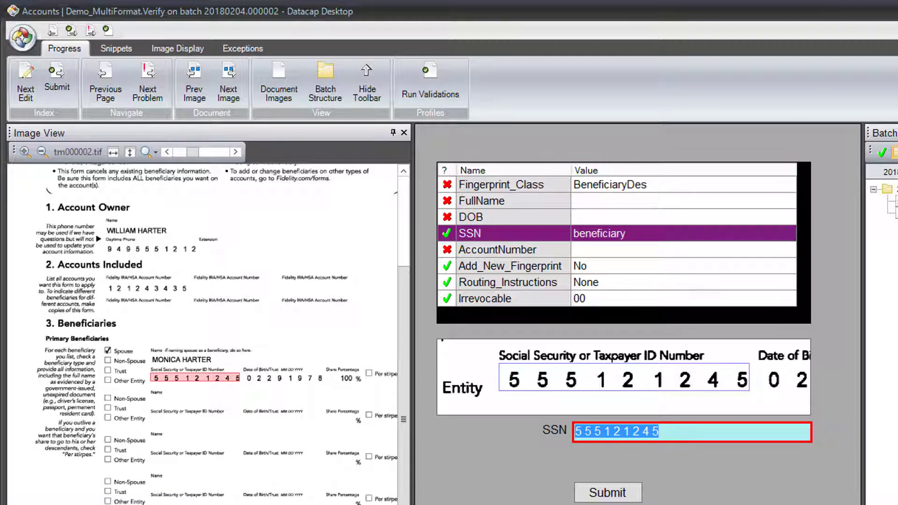
pyautogui.click(22, 37)
pyautogui.click(46, 66)
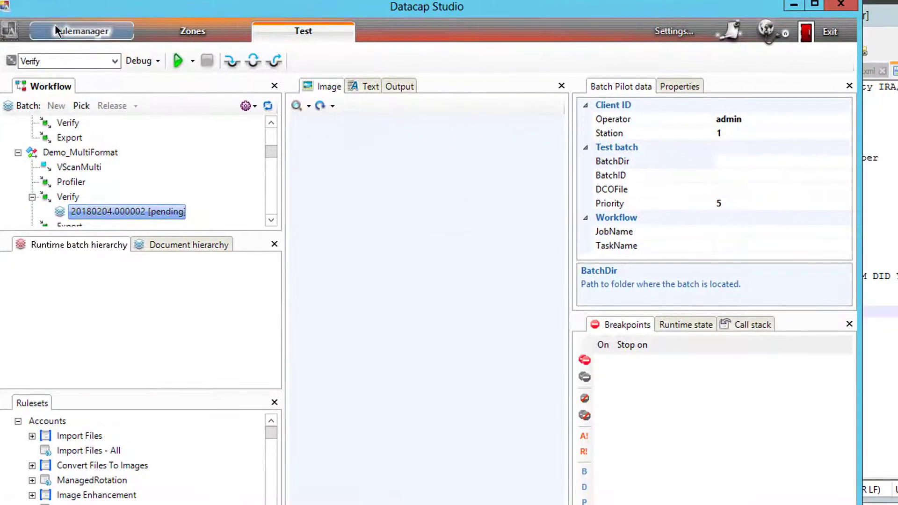
# In Rulemanager, select Fingerprint_Class, unlock the hierarchy, and expand DictAdd_New_Fingerprint under Dictionaries.
pyautogui.click(56, 31)
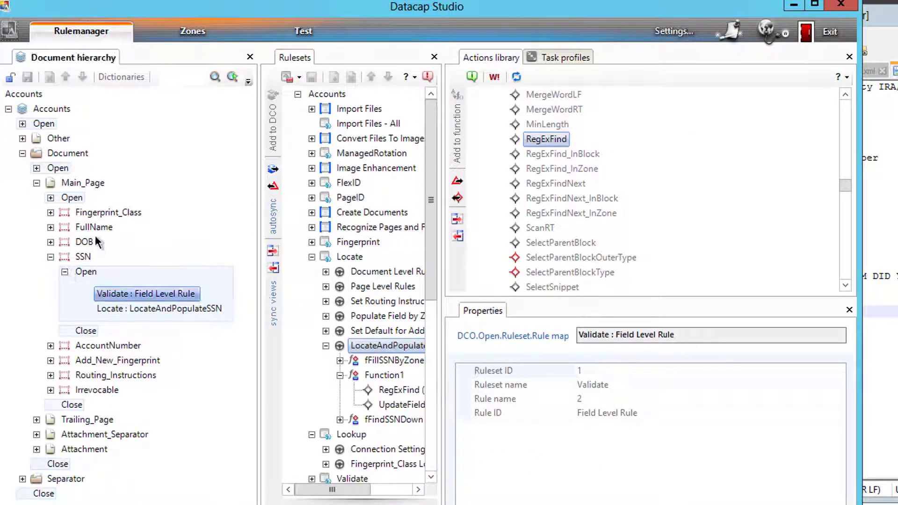
pyautogui.click(96, 213)
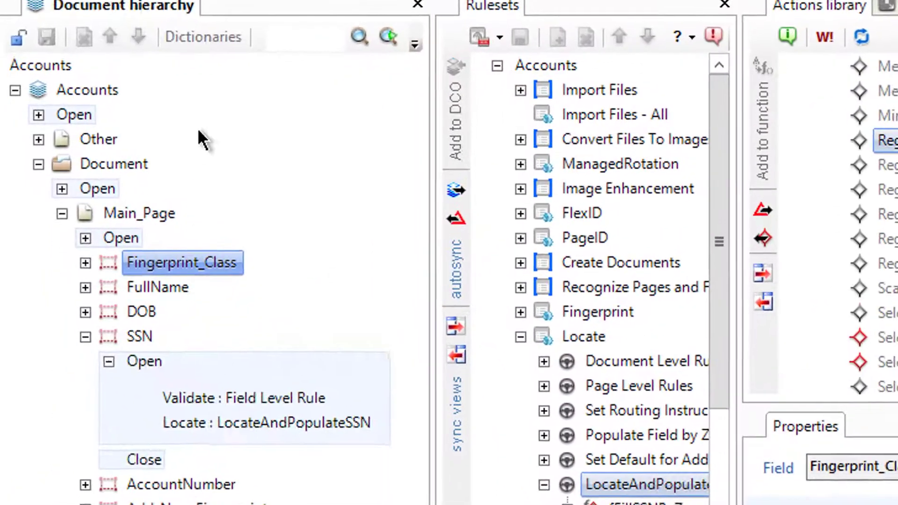
pyautogui.click(19, 36)
pyautogui.click(181, 45)
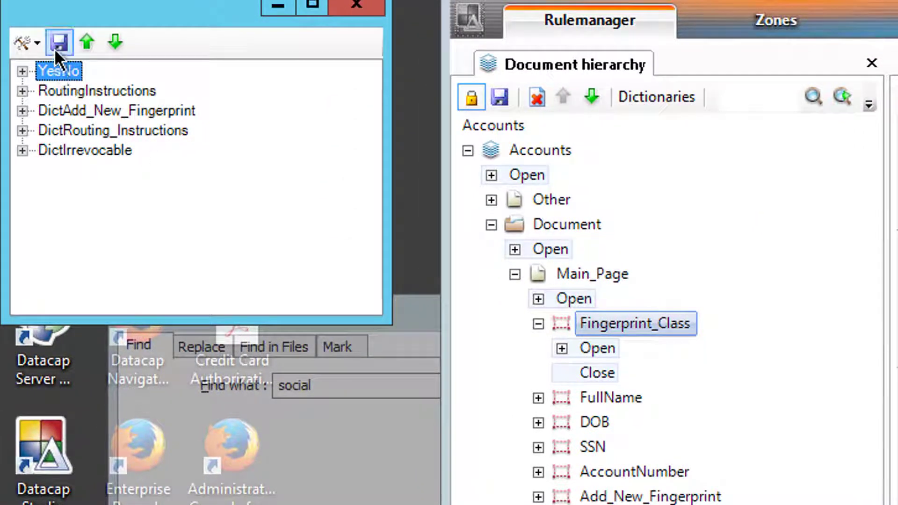
pyautogui.click(22, 110)
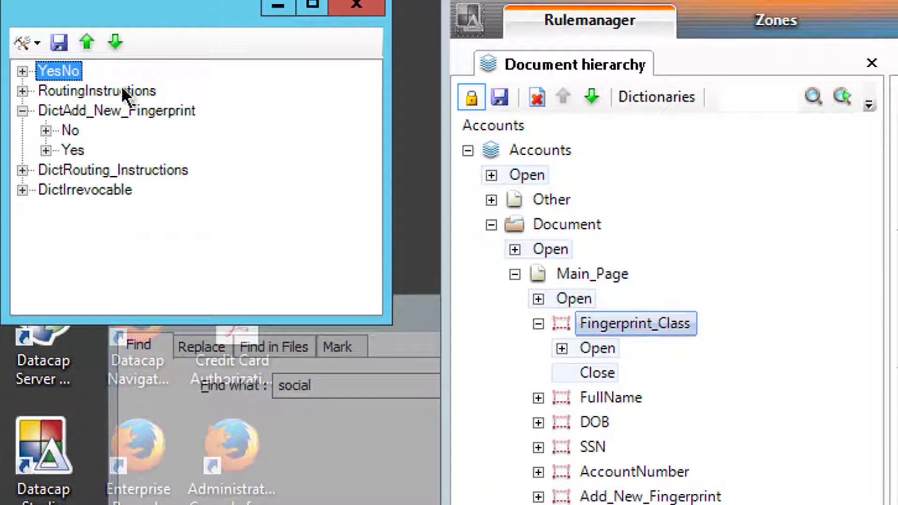
# Add a new dictionary named PageTypes.
pyautogui.click(37, 42)
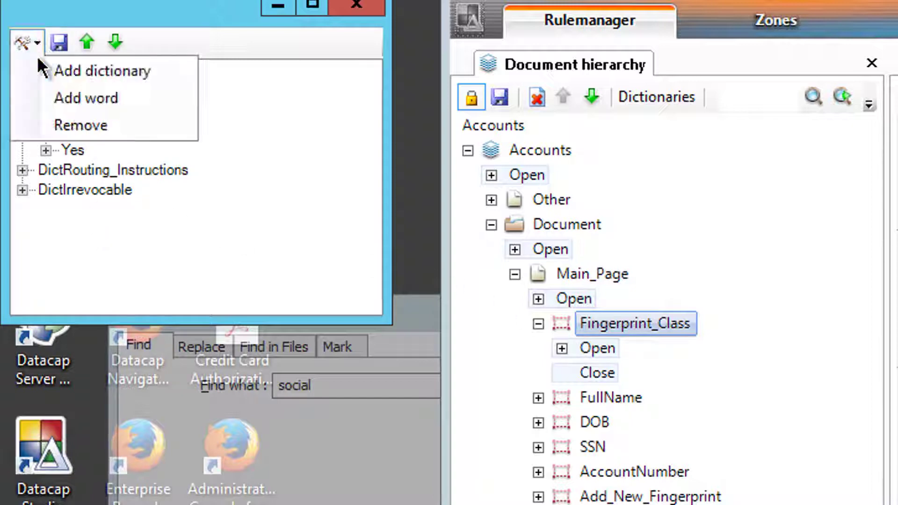
pyautogui.click(43, 78)
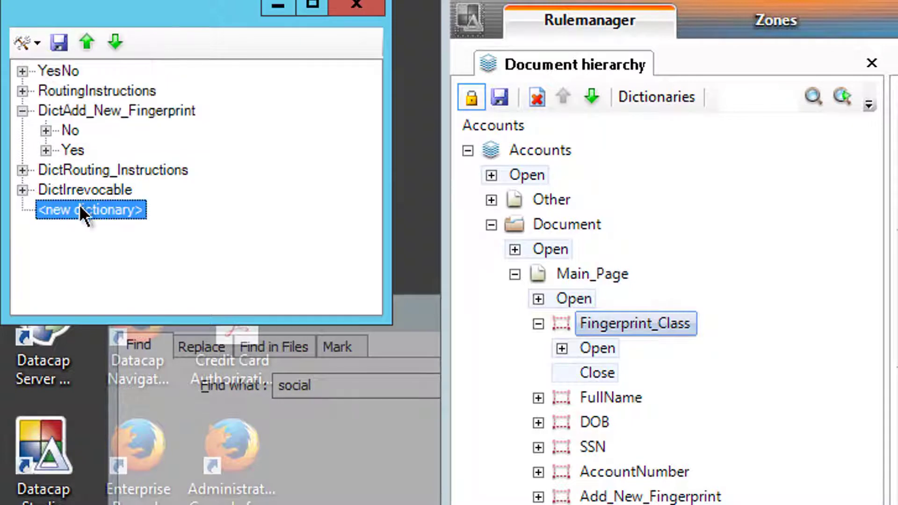
pyautogui.click(79, 206)
pyautogui.write('Pa')
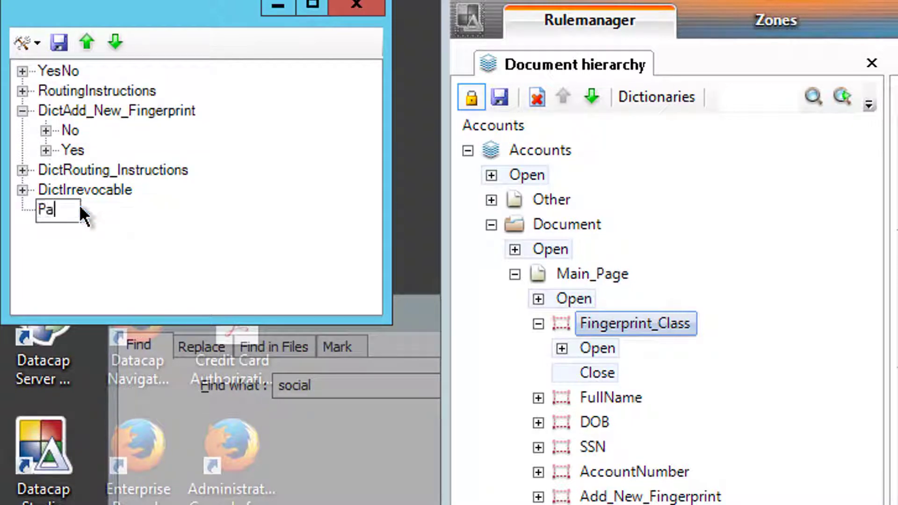
pyautogui.write('geTypes')
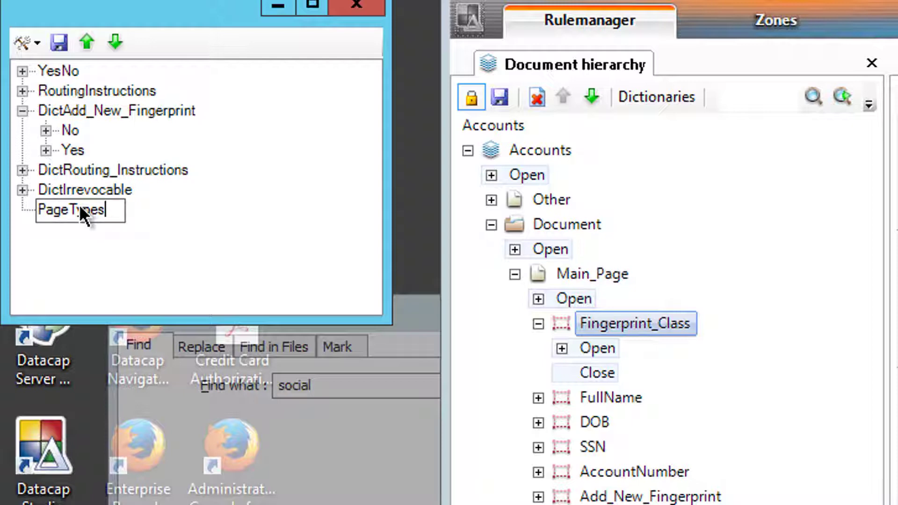
pyautogui.press('Return')
# Add a word to PageTypes with the value 'BenneficiaryDesignation'.
pyautogui.rightClick(80, 208)
pyautogui.click(182, 248)
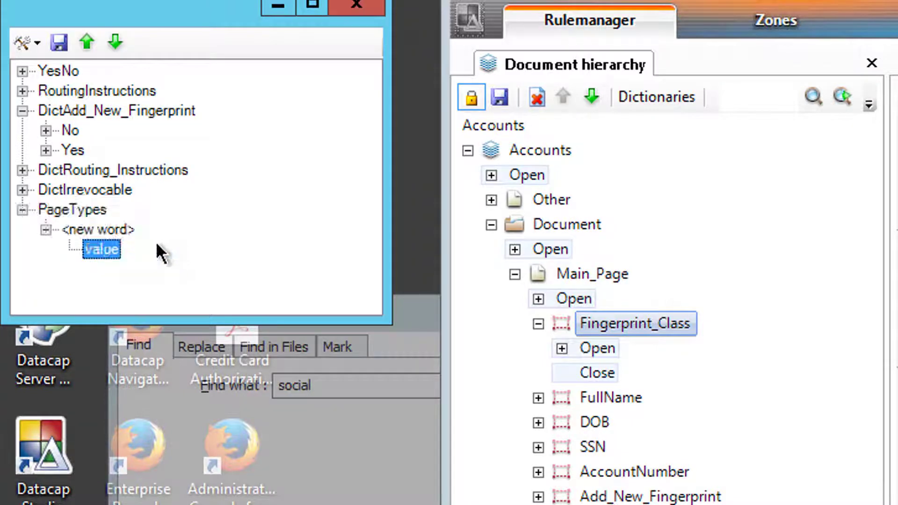
pyautogui.click(102, 248)
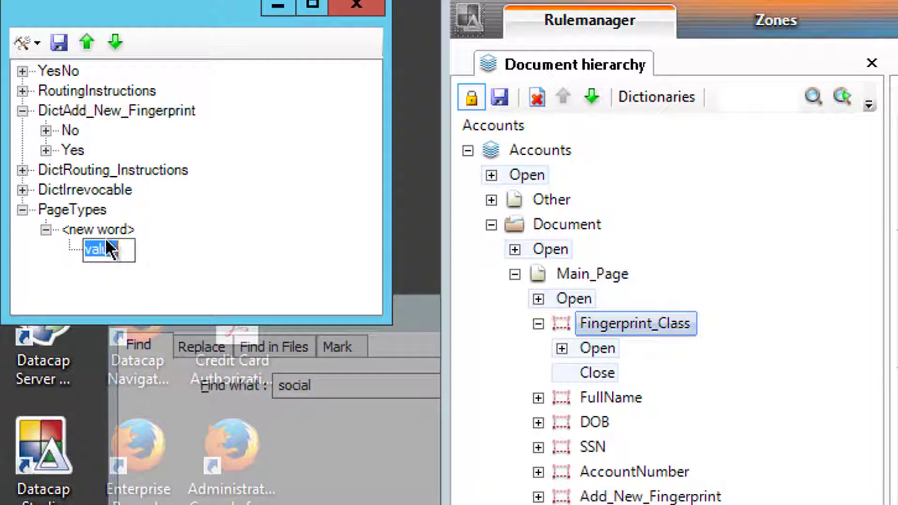
pyautogui.write('Bennefic')
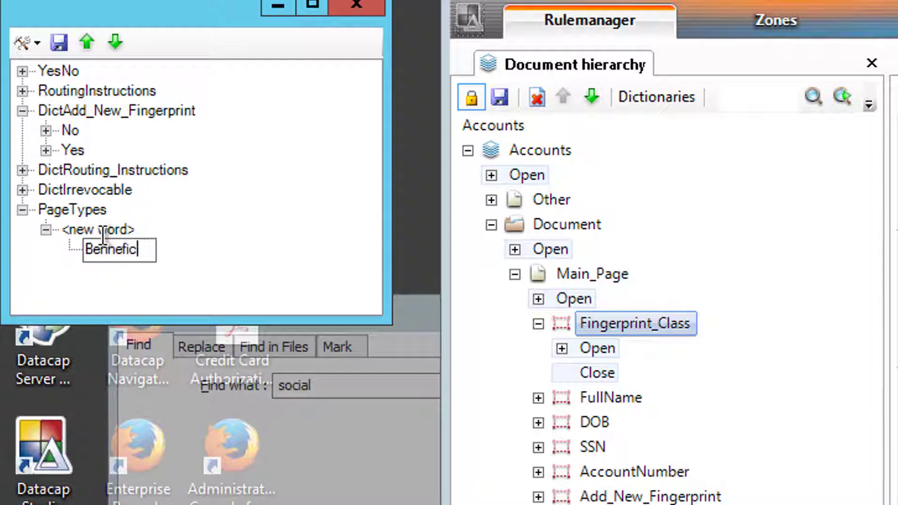
pyautogui.write('iaryDesignation')
pyautogui.press('Return')
# Rename the new word to BeneficiaryDesignation and save the dictionaries.
pyautogui.click(109, 226)
pyautogui.click(108, 227)
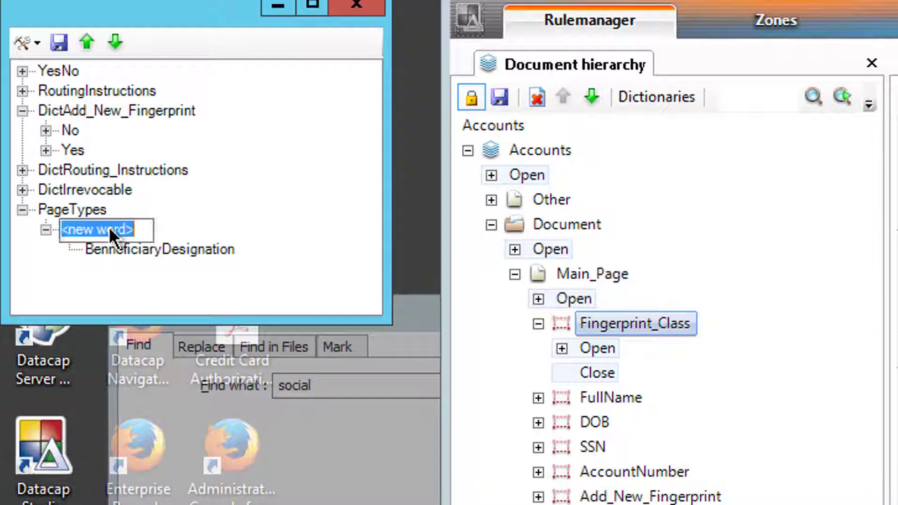
pyautogui.write('BeneficiaryDesignation')
pyautogui.press('Return')
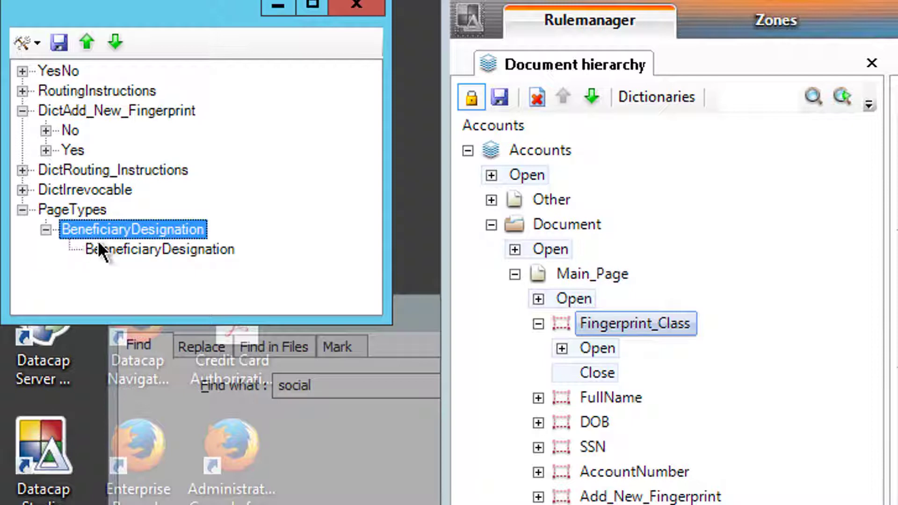
pyautogui.click(59, 42)
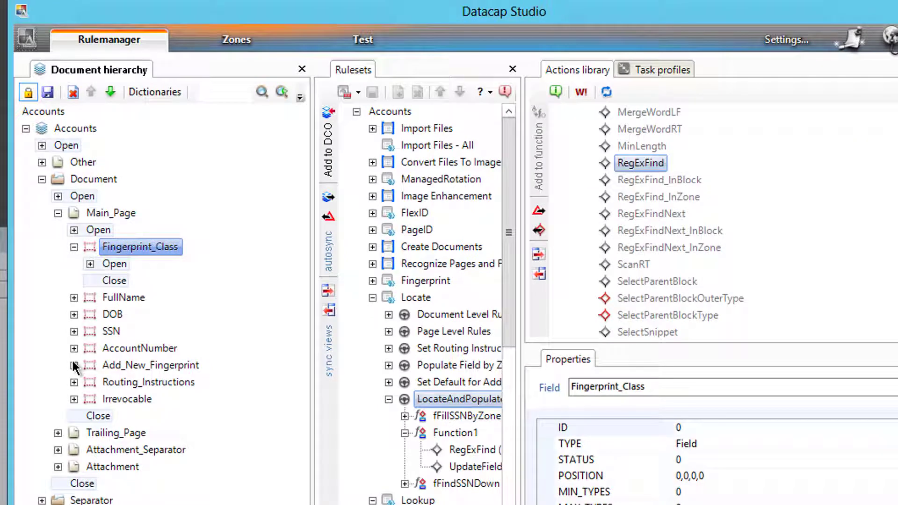
pyautogui.click(73, 365)
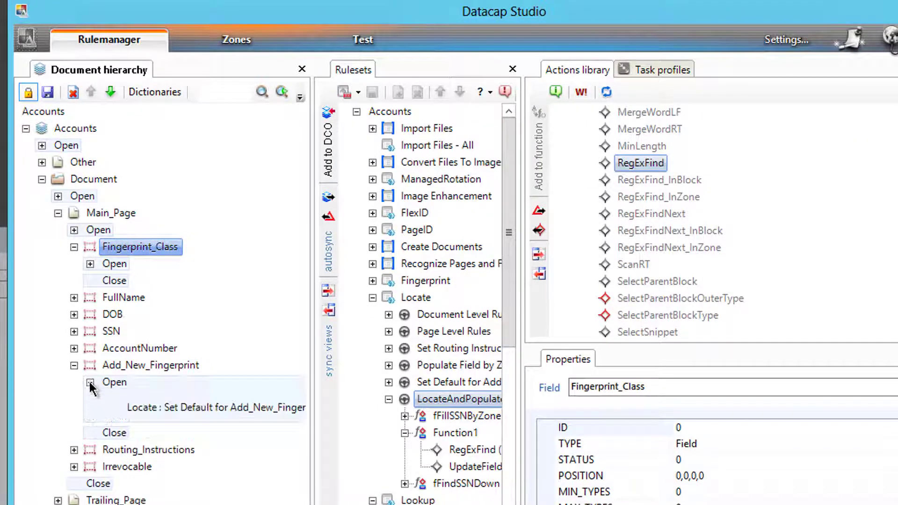
pyautogui.rightClick(97, 364)
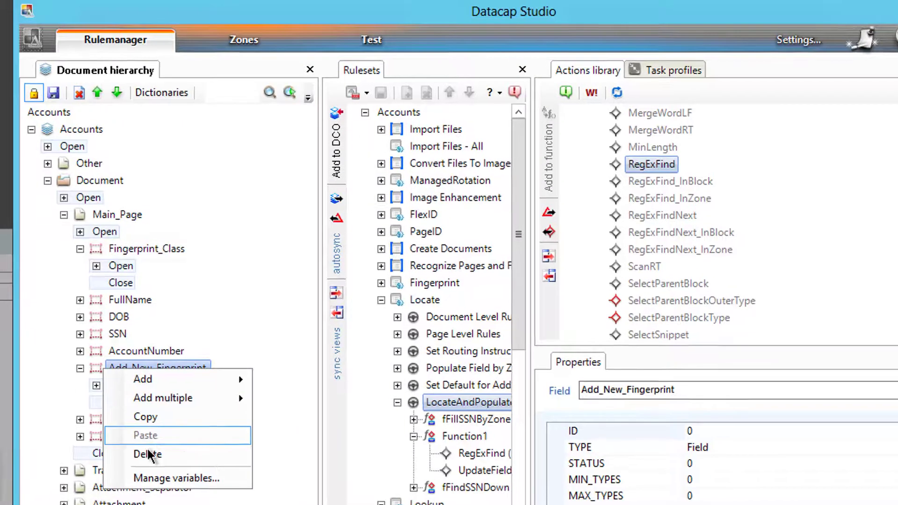
pyautogui.click(161, 473)
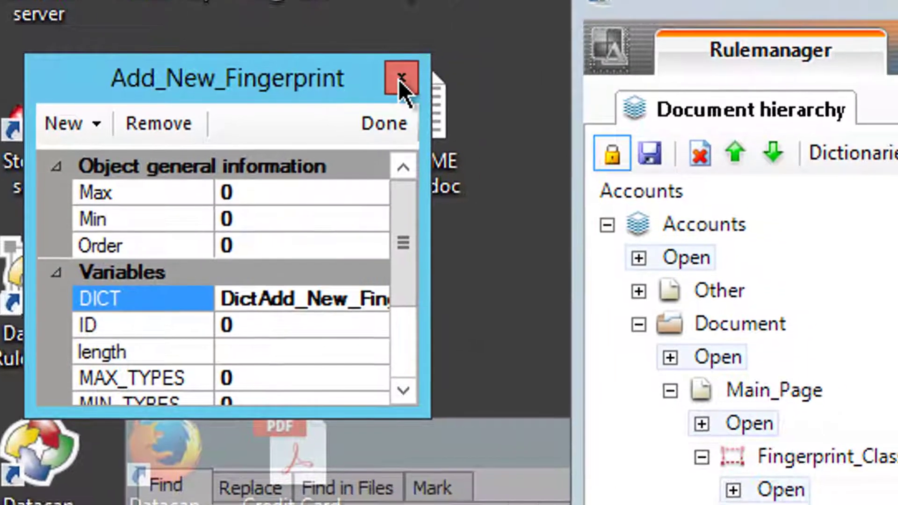
pyautogui.click(451, 85)
# Add a DICT variable to Fingerprint_Class and check the dictionary's name in Dictionaries.
pyautogui.rightClick(313, 397)
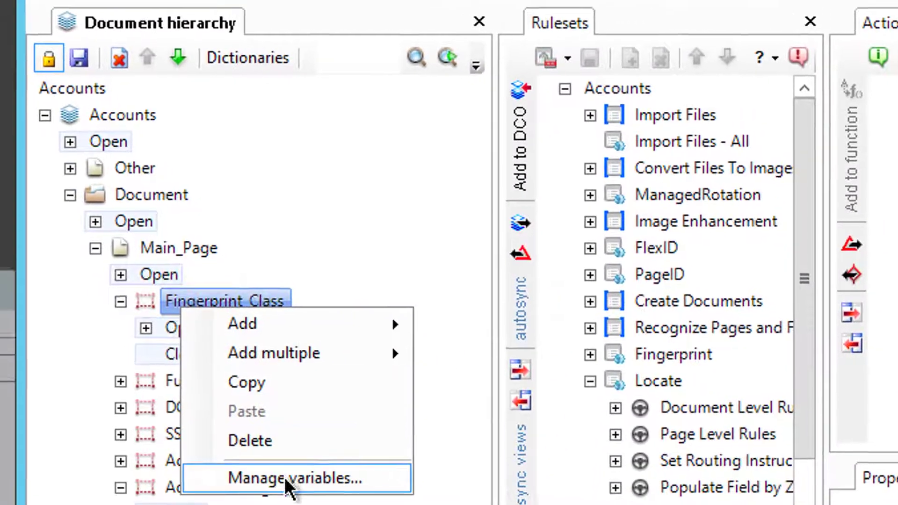
pyautogui.click(284, 477)
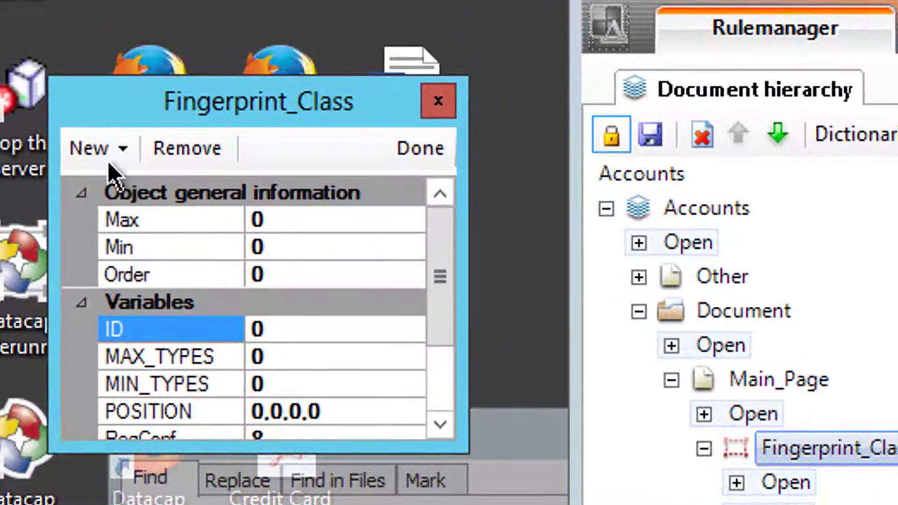
pyautogui.click(117, 149)
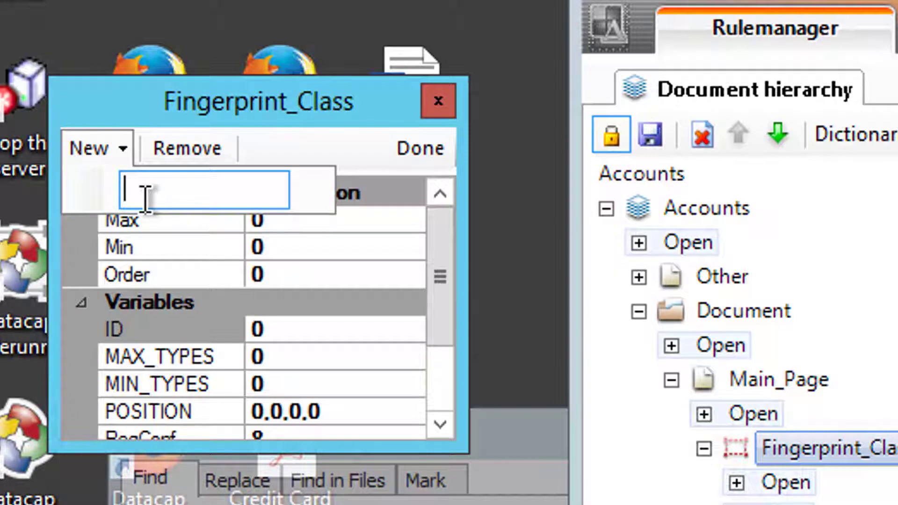
pyautogui.write('DICT')
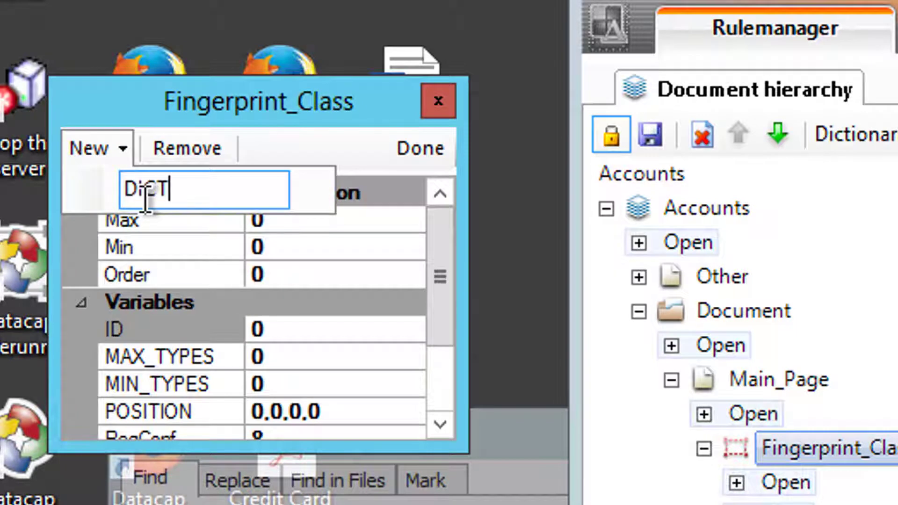
pyautogui.press('Return')
pyautogui.click(316, 299)
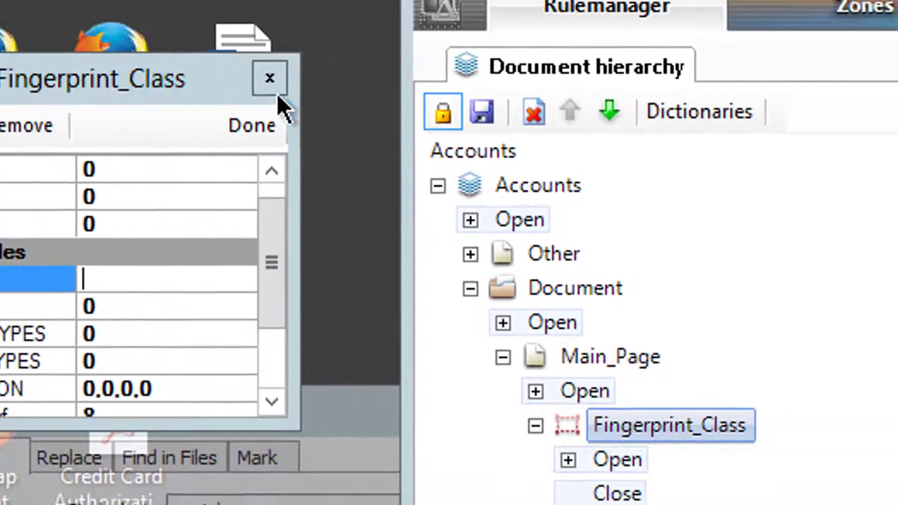
pyautogui.click(439, 100)
pyautogui.click(832, 132)
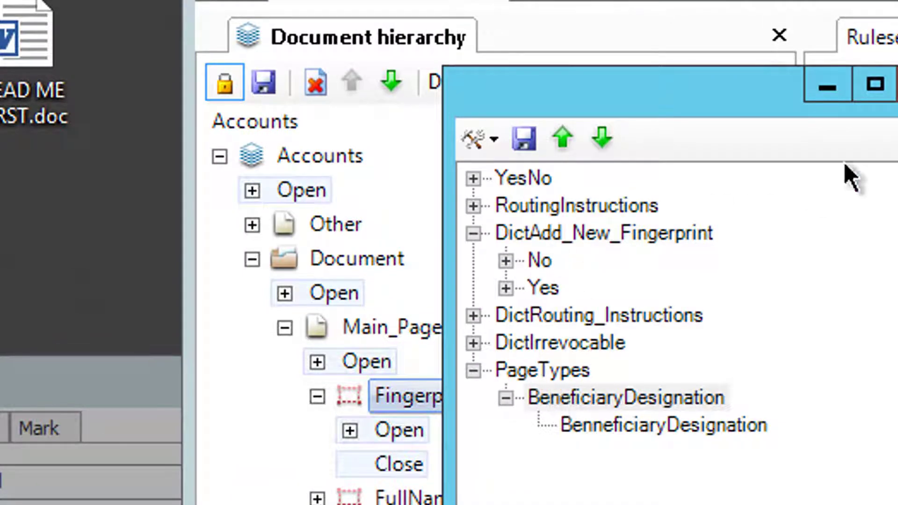
pyautogui.click(897, 86)
# Set the DICT variable's value to PageTypes and save the document hierarchy.
pyautogui.rightClick(457, 398)
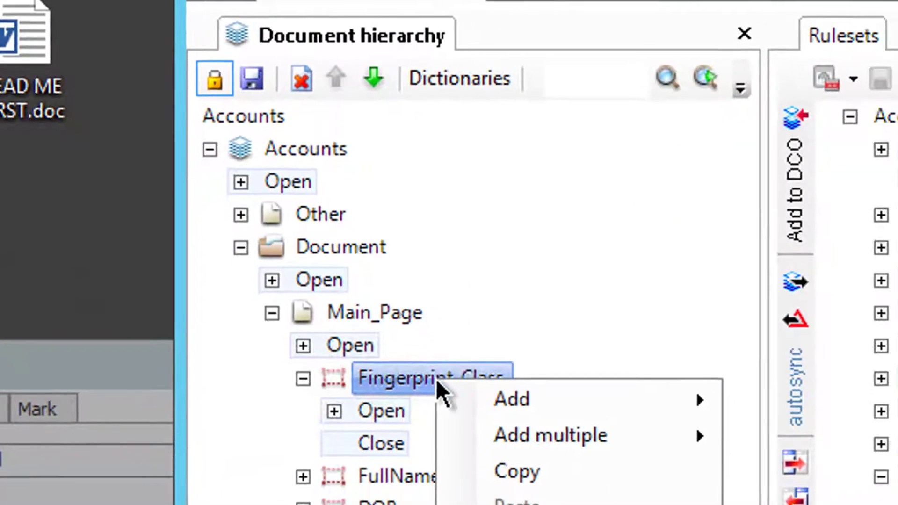
pyautogui.click(440, 473)
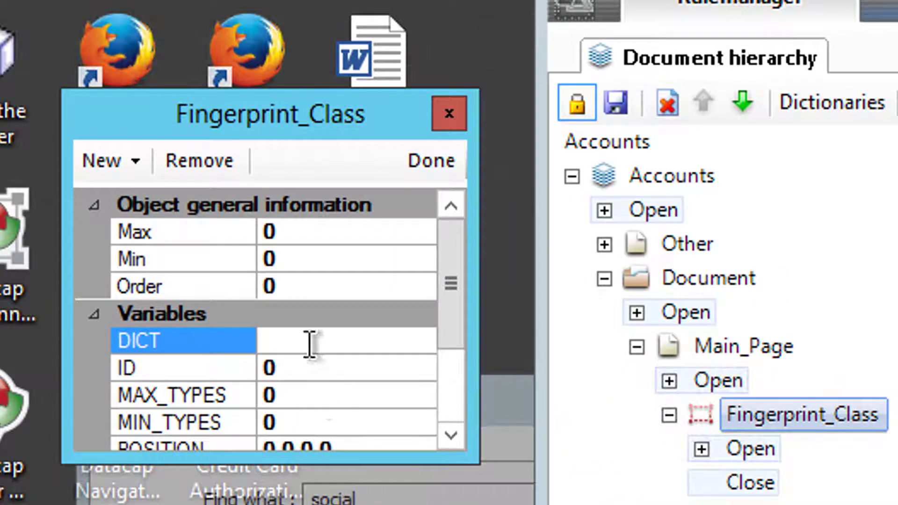
pyautogui.click(311, 343)
pyautogui.write('PageTy')
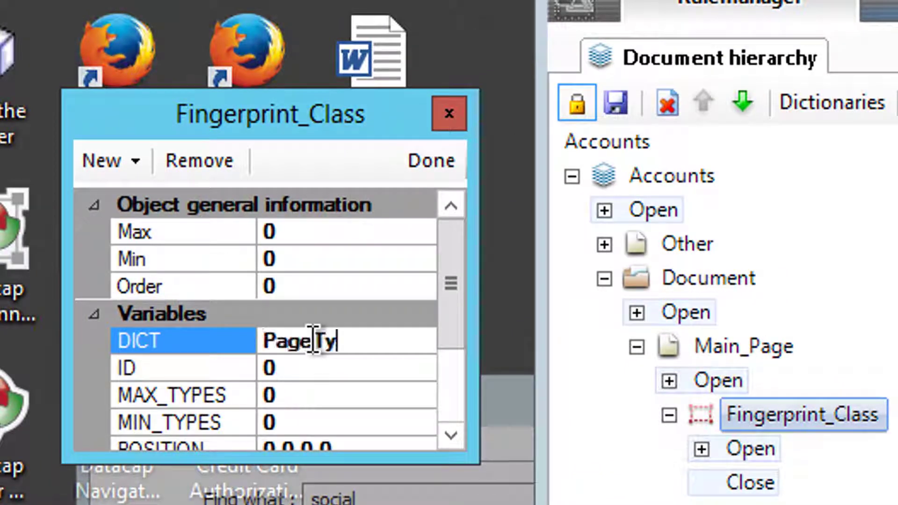
pyautogui.write('e')
pyautogui.press('BackSpace')
pyautogui.write('pes')
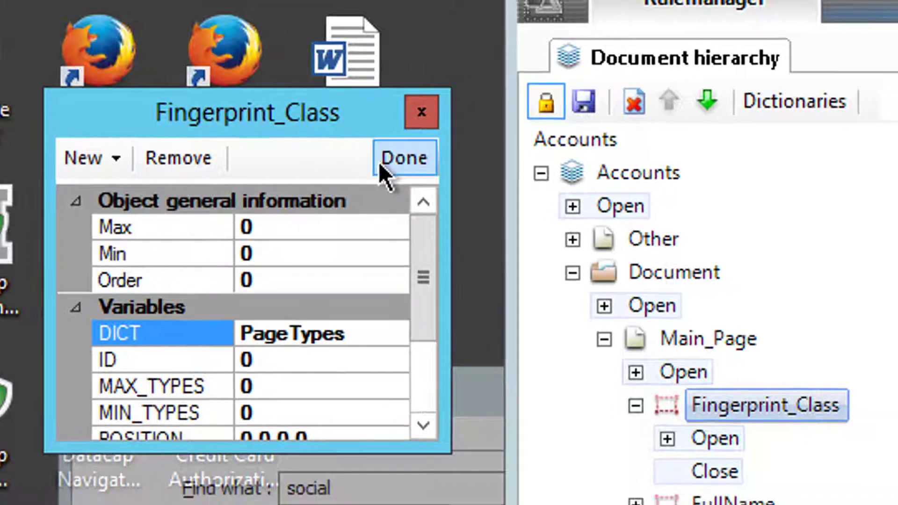
pyautogui.click(423, 164)
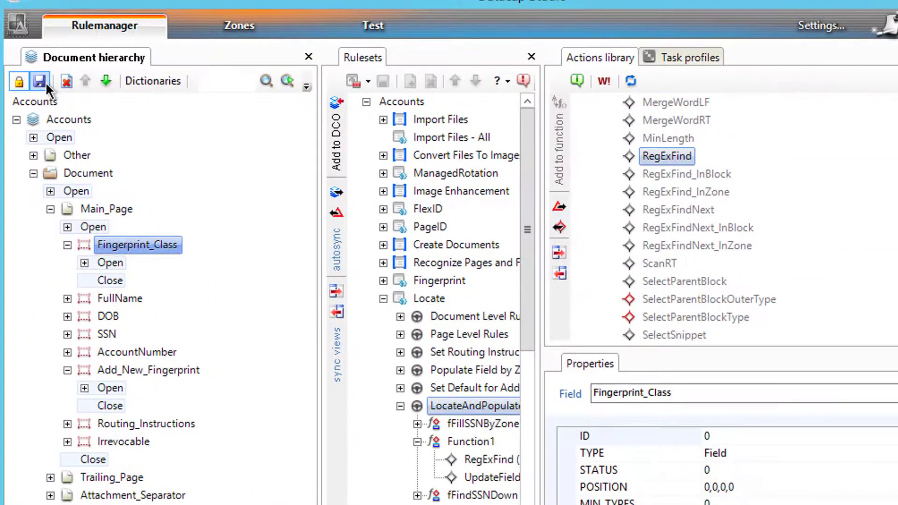
pyautogui.click(40, 81)
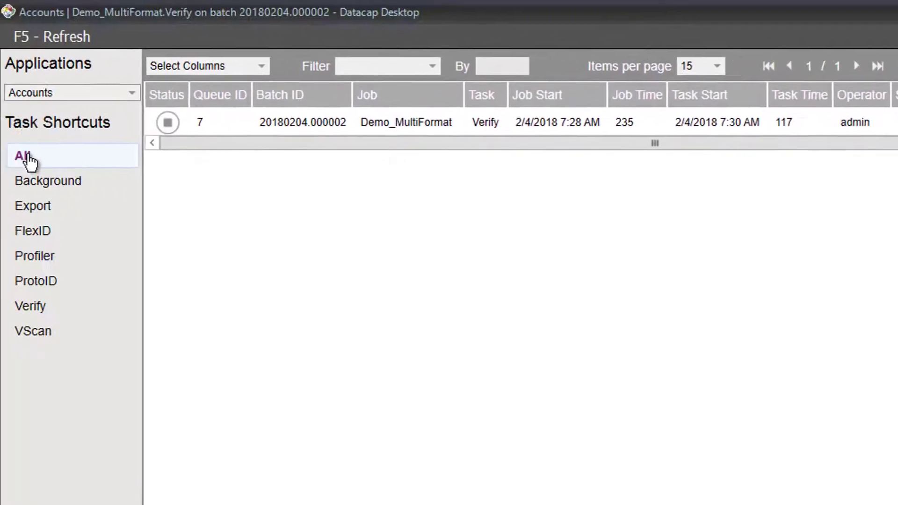
# Open batch 20180204.000002 in Verify and choose BeneficiaryDesignation from the Fingerprint_Class dropdown.
pyautogui.doubleClick(300, 124)
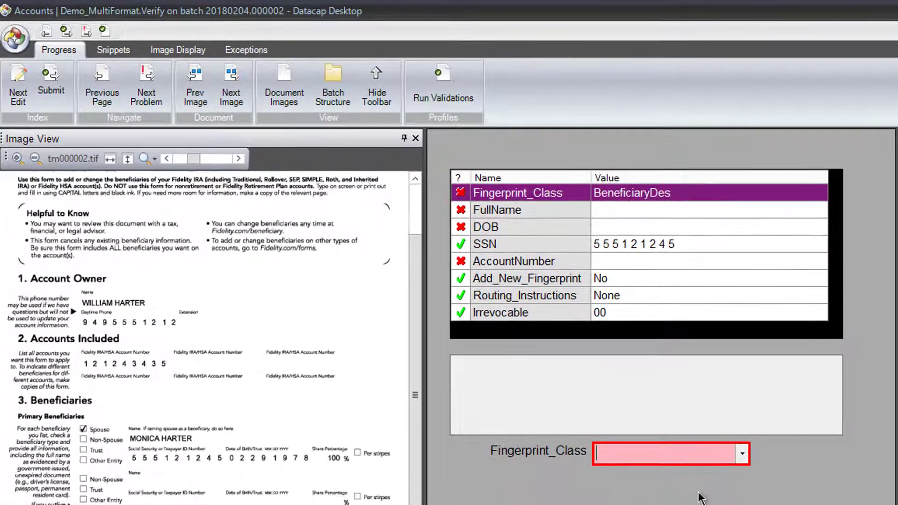
pyautogui.click(747, 456)
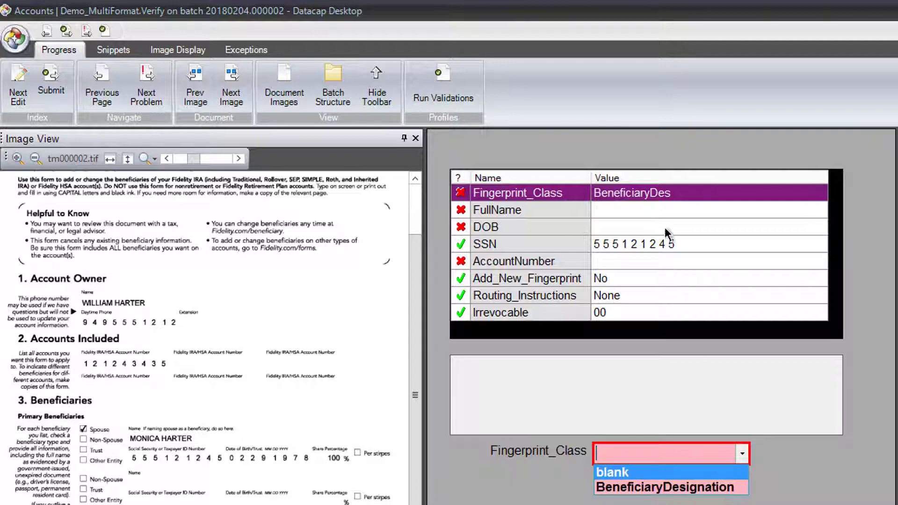
pyautogui.click(668, 488)
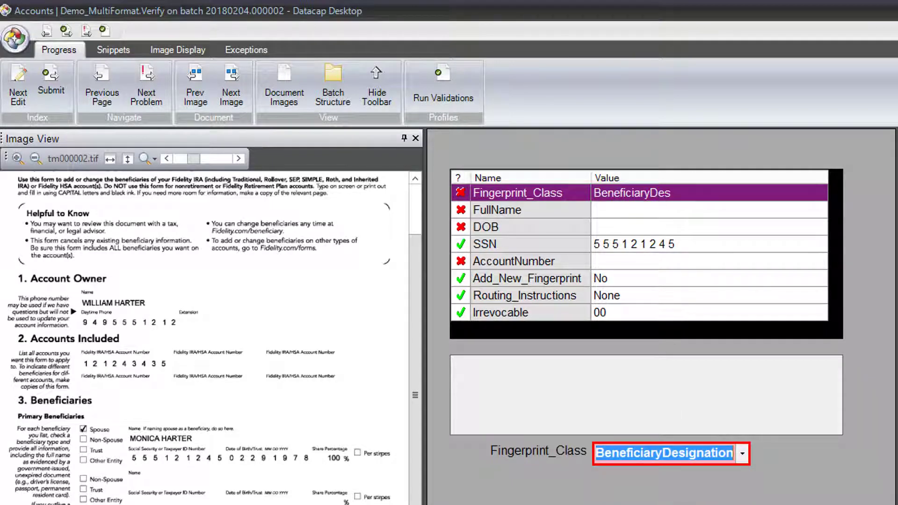